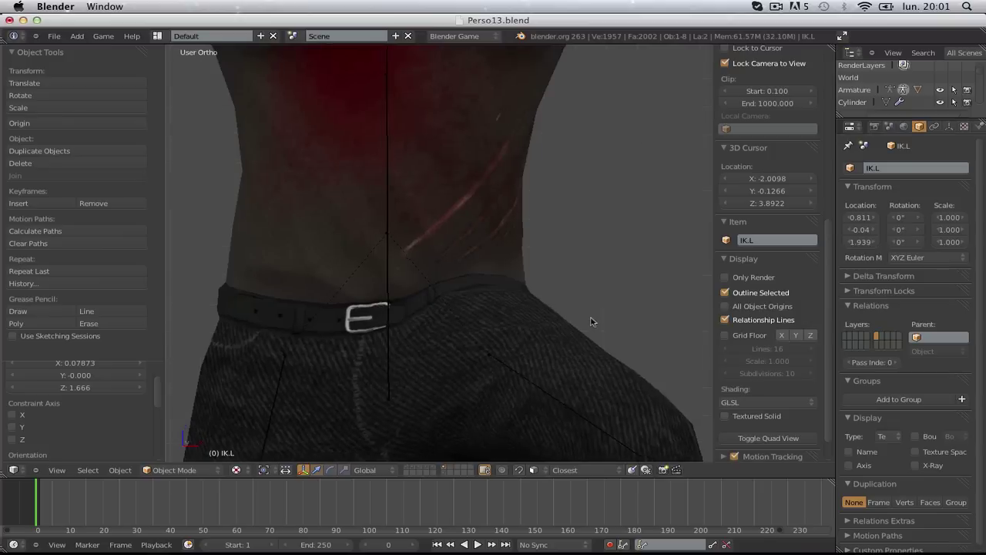
# - Test the left leg's bend by moving the IK.L foot target forward and up in side view, and undo the move
pyautogui.scroll(-4, 505, 347)
pyautogui.press('KP_1')
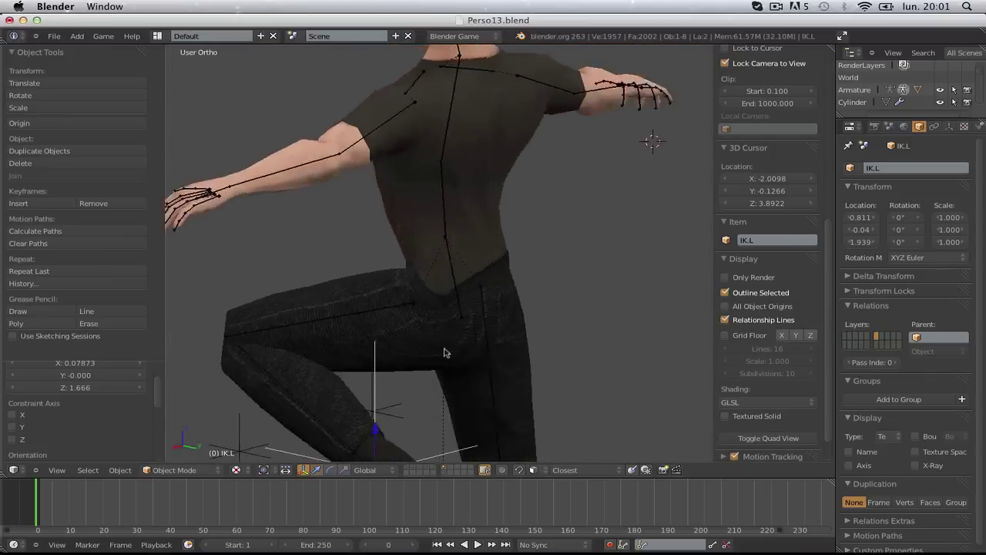
pyautogui.scroll(-2, 398, 365)
pyautogui.press('KP_3')
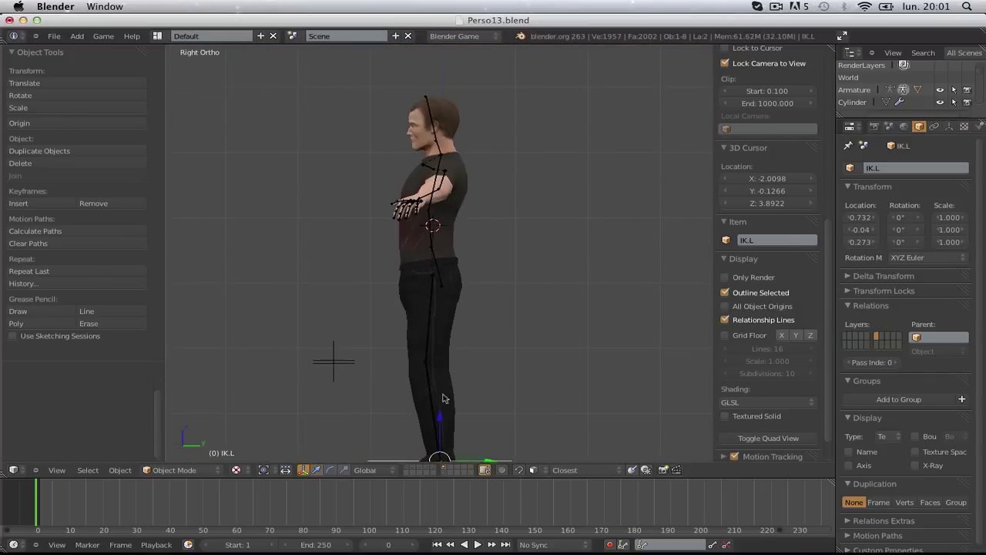
pyautogui.keyDown('shift'); pyautogui.moveTo(443, 398); pyautogui.dragTo(456, 339, button='middle'); pyautogui.keyUp('shift')
pyautogui.press('g')
pyautogui.click(437, 289)
pyautogui.scroll(2, 510, 284)
pyautogui.moveTo(510, 285); pyautogui.dragTo(558, 250, button='middle')
pyautogui.scroll(4, 396, 254)
pyautogui.scroll(-4, 497, 278)
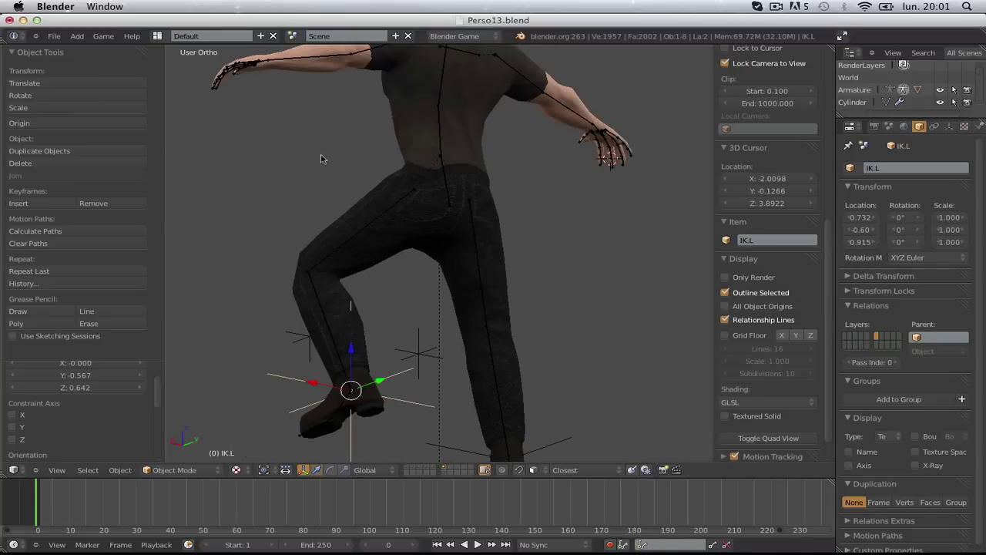
pyautogui.scroll(-2, 443, 262)
pyautogui.hotkey('ctrl', 'z')
# - Try a free trackball rotation of the spine bone in front view to see how the torso deforms
pyautogui.press('KP_1')
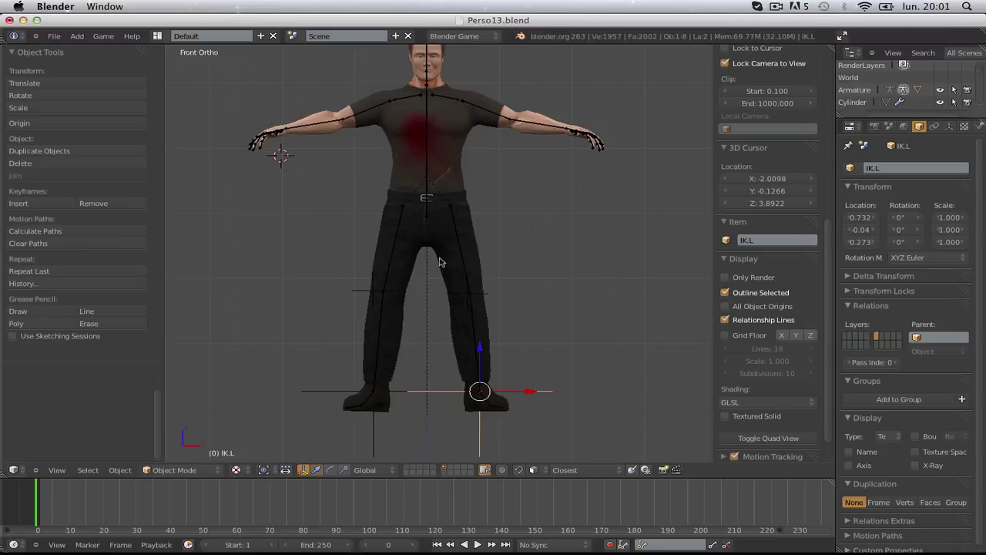
pyautogui.scroll(5, 432, 254)
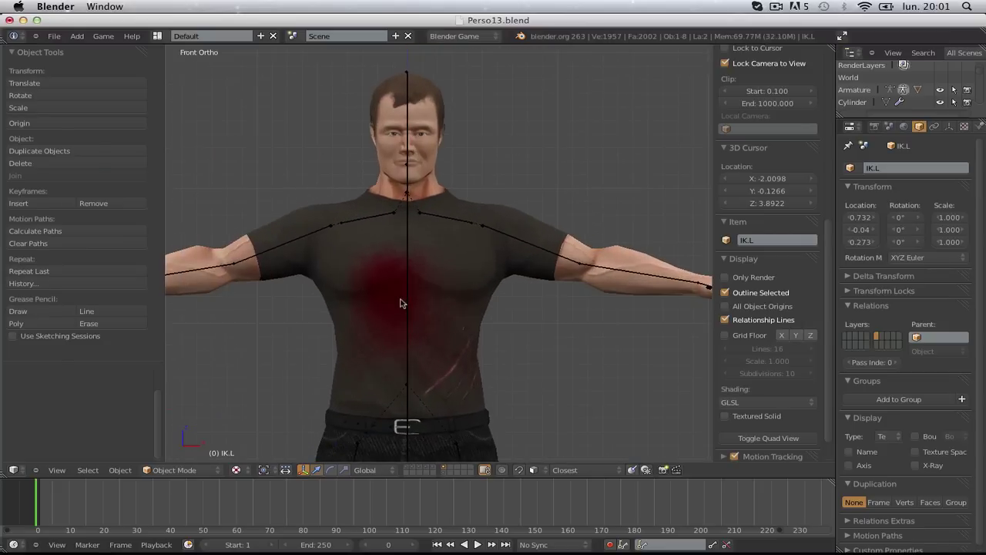
pyautogui.rightClick(410, 286)
pyautogui.press('r')
pyautogui.press('r')
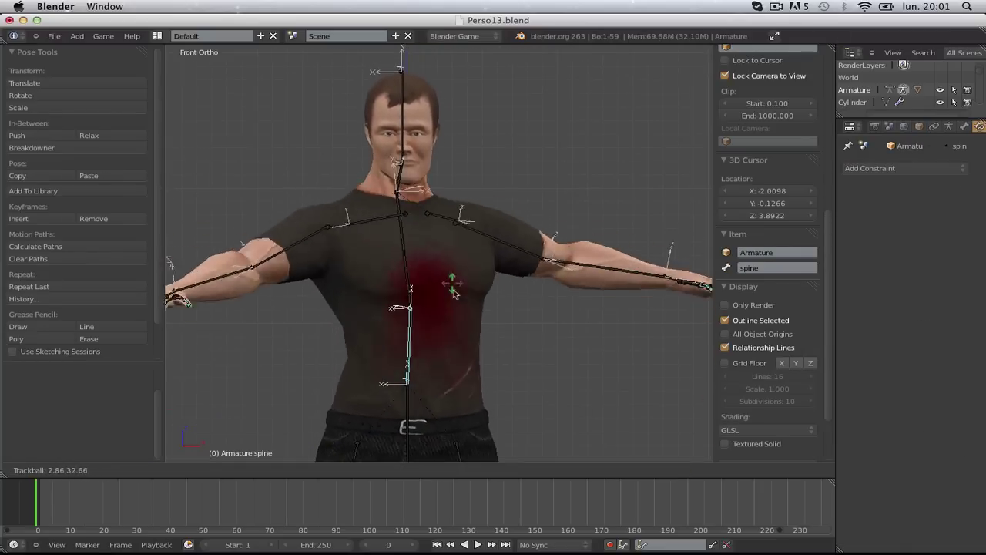
pyautogui.press('Escape')
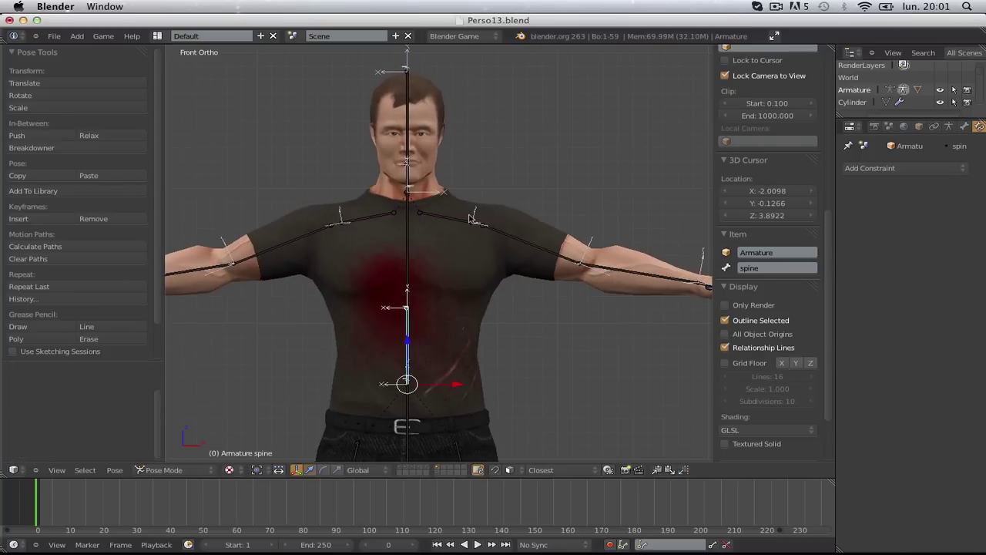
# - Try rotating the left upper arm bone about 49° down toward the body, and undo the rotation
pyautogui.rightClick(452, 241)
pyautogui.press('r')
pyautogui.press('Escape')
pyautogui.rightClick(526, 243)
pyautogui.press('r')
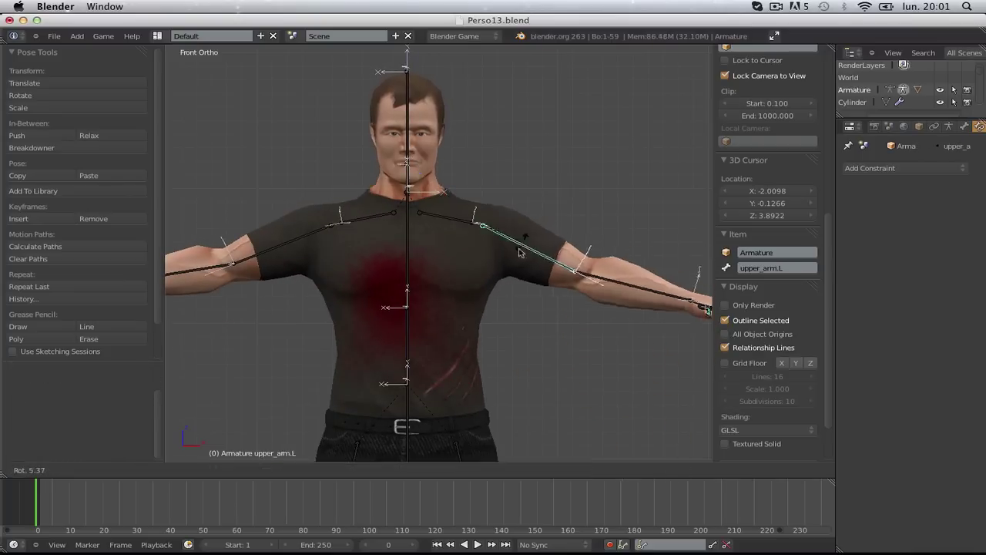
pyautogui.click(520, 277)
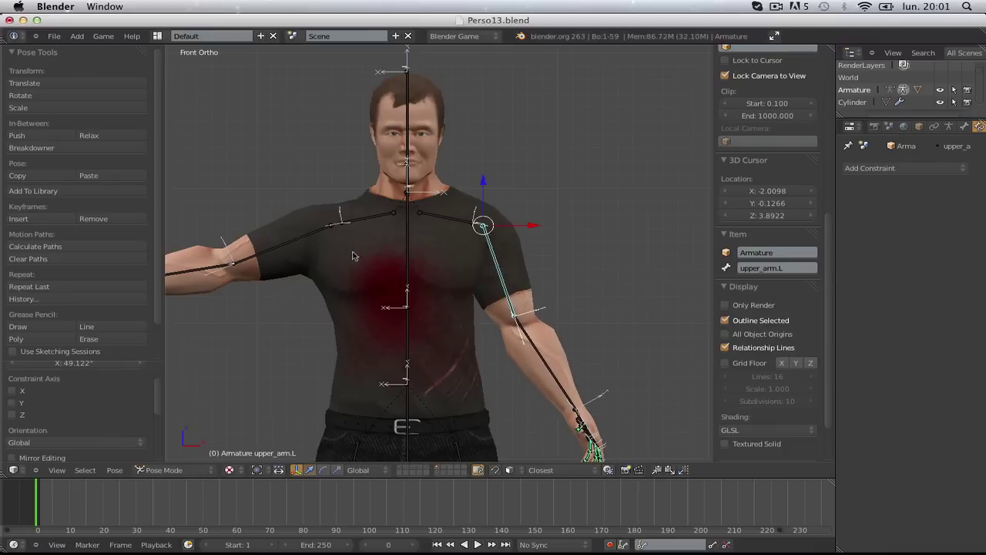
pyautogui.press('r')
pyautogui.press('Escape')
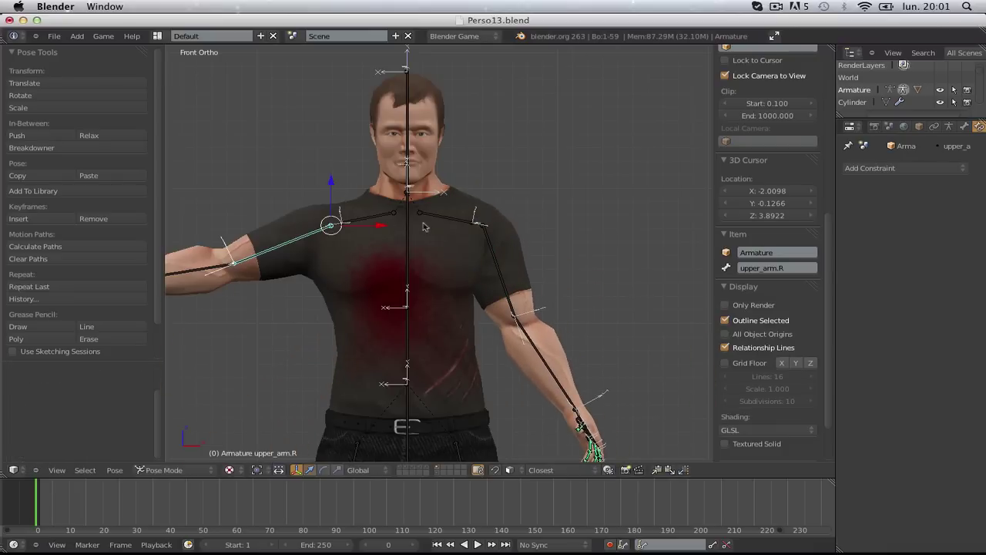
pyautogui.hotkey('ctrl', 'z')
# - Try rotating the left shoulder bone to test the deformation around the collar
pyautogui.scroll(2, 447, 221)
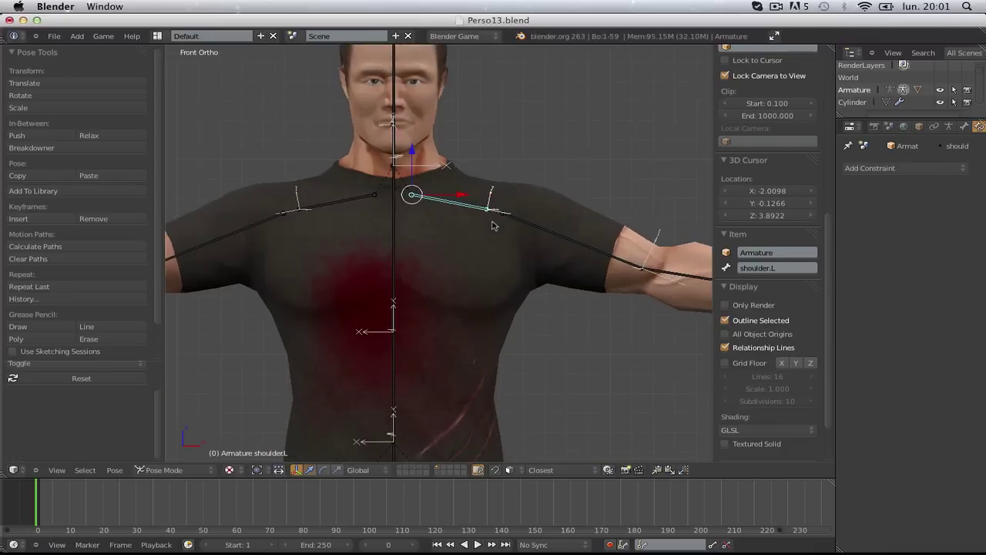
pyautogui.moveTo(449, 225); pyautogui.dragTo(462, 254, button='middle')
pyautogui.scroll(-4, 467, 232)
pyautogui.scroll(2, 462, 255)
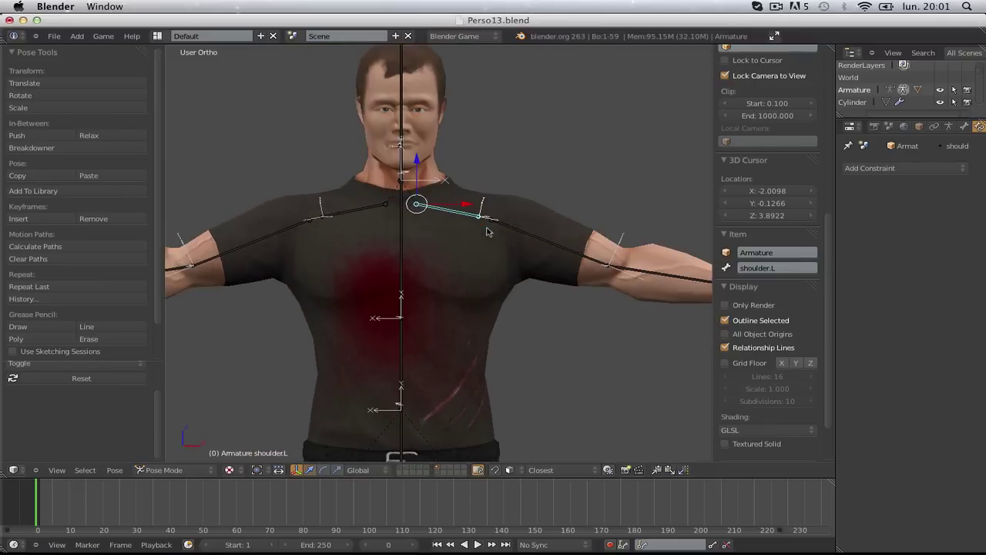
pyautogui.press('r')
pyautogui.click(511, 219)
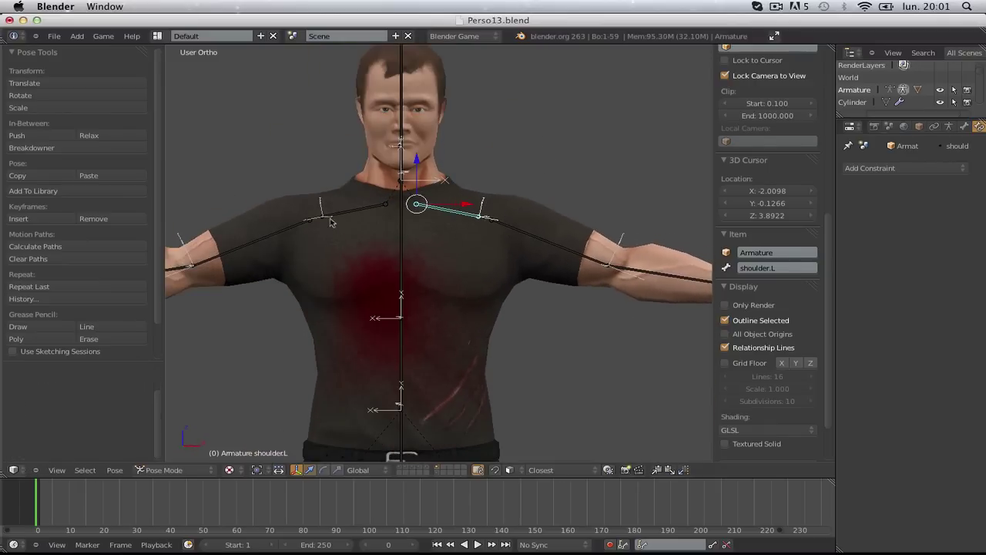
# - Try rotating the right shoulder bone twice, and undo each rotation
pyautogui.rightClick(331, 215)
pyautogui.press('r')
pyautogui.click(320, 215)
pyautogui.hotkey('ctrl', 'z')
pyautogui.press('r')
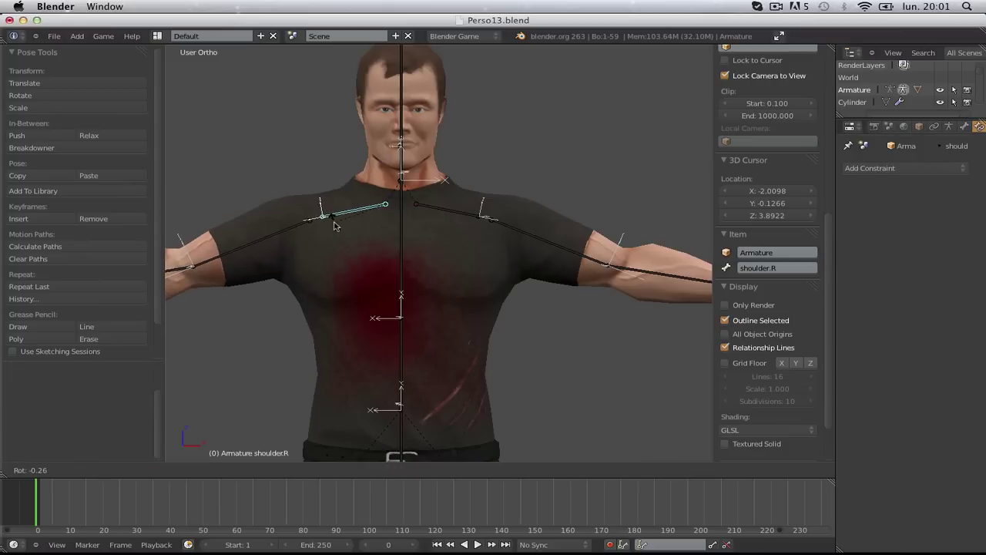
pyautogui.click(338, 225)
pyautogui.hotkey('ctrl', 'z')
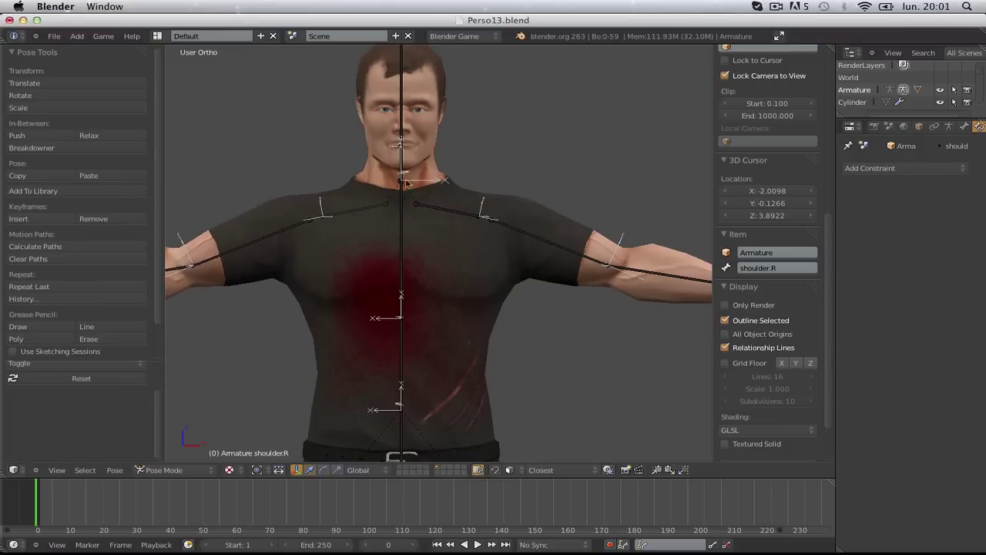
# - Test free trackball rotations of the neck bone in front and side view, discarding both
pyautogui.press('r')
pyautogui.press('r')
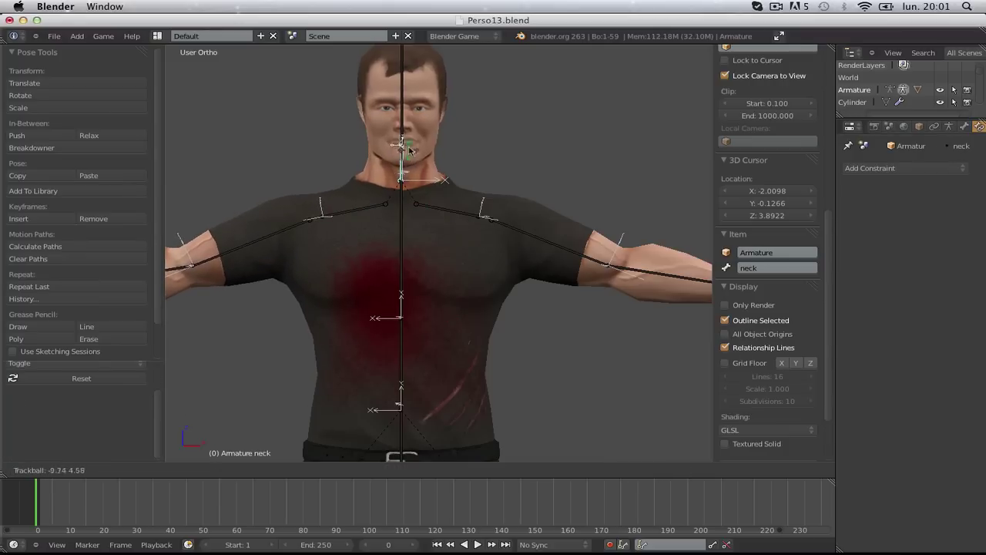
pyautogui.click(429, 186)
pyautogui.hotkey('ctrl', 'z')
pyautogui.press('KP_3')
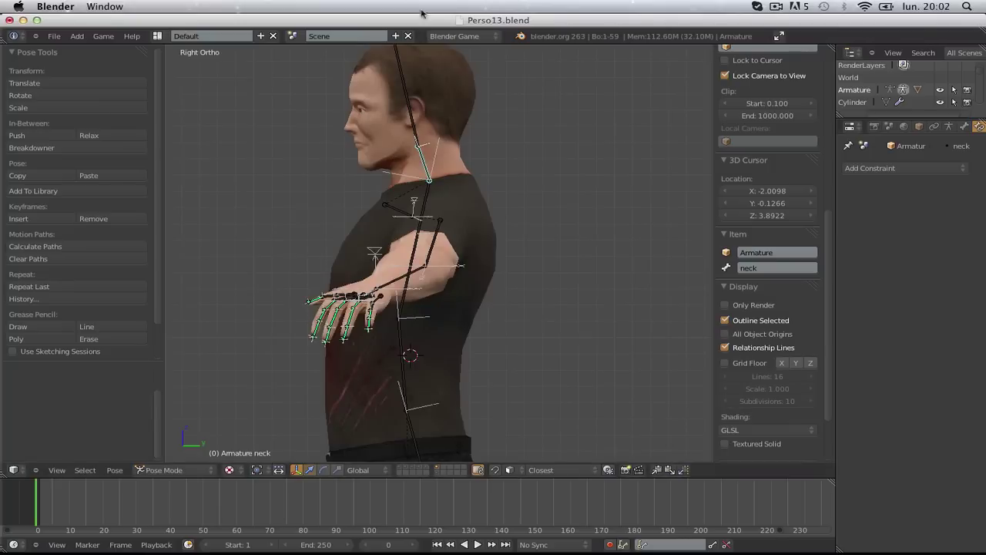
pyautogui.press('r')
pyautogui.press('r')
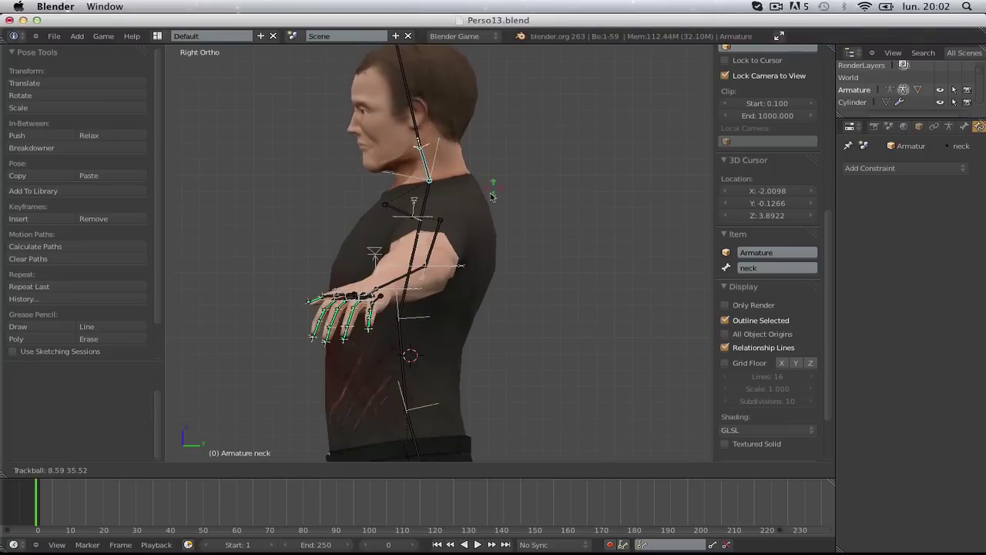
pyautogui.press('Escape')
# - Test tilting and freely rotating the head bone in front view, and undo the pose changes
pyautogui.press('KP_1')
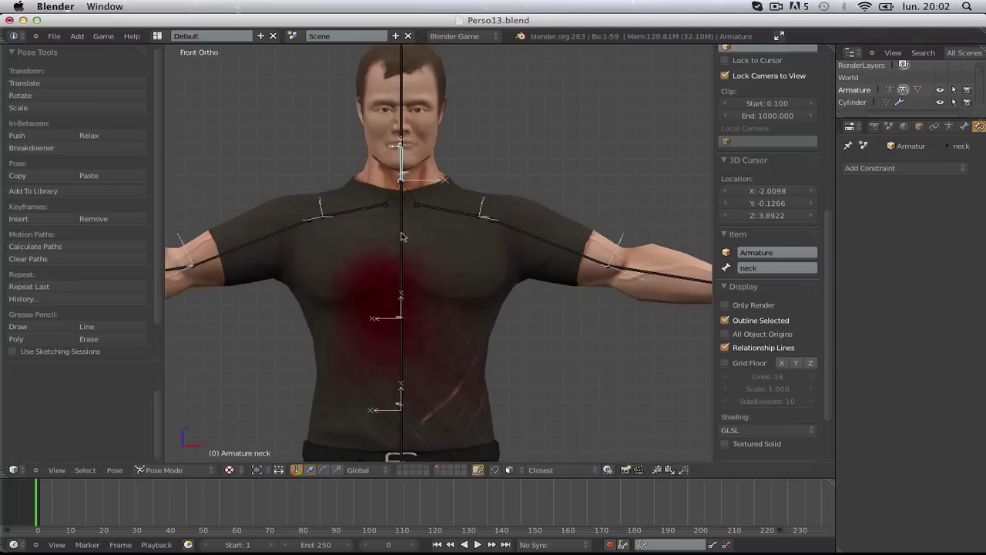
pyautogui.rightClick(396, 90)
pyautogui.press('r')
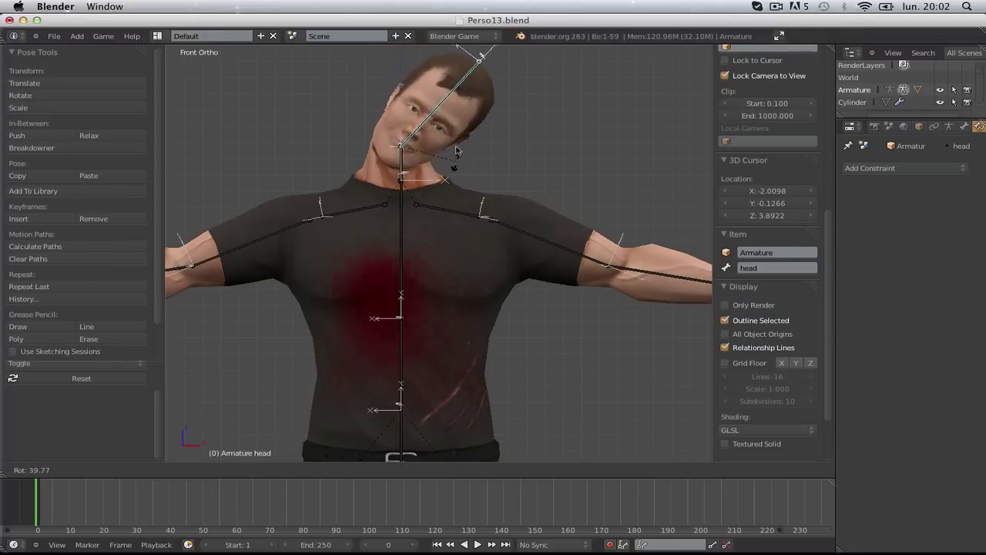
pyautogui.press('Escape')
pyautogui.scroll(-2, 428, 139)
pyautogui.press('r')
pyautogui.press('r')
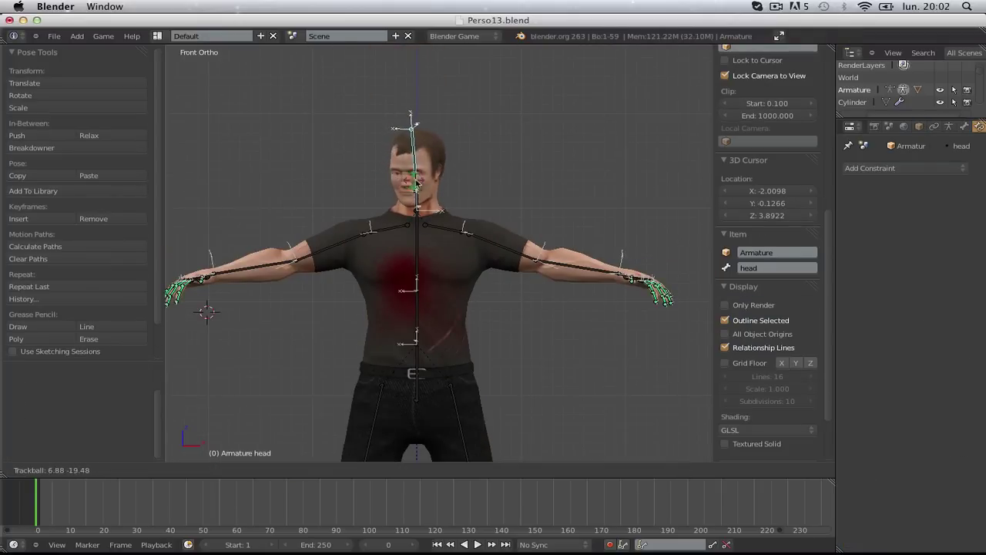
pyautogui.click(501, 144)
pyautogui.scroll(3, 501, 146)
pyautogui.keyDown('shift'); pyautogui.scroll(3, 493, 170); pyautogui.keyUp('shift')
pyautogui.hotkey('ctrl', 'z')
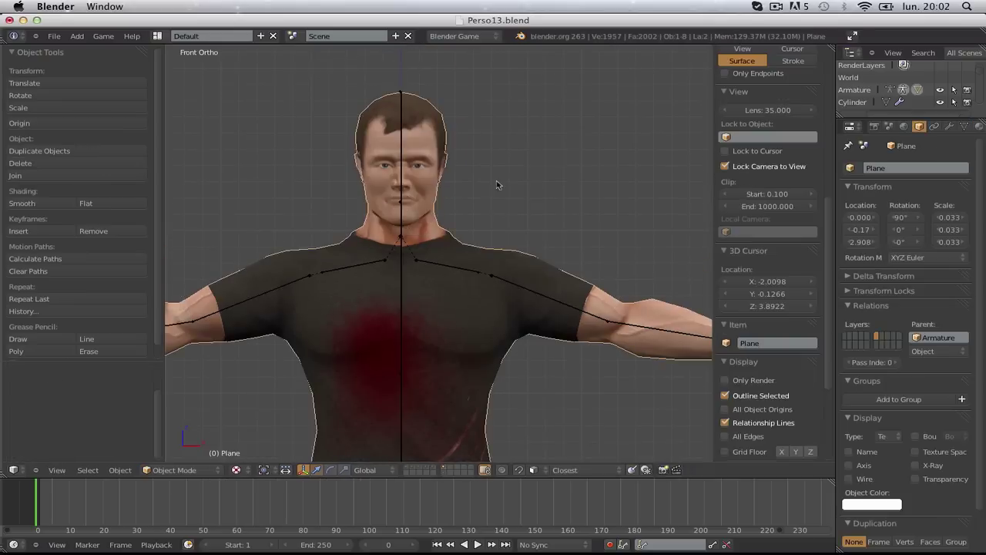
# - Switch the viewport to solid shading and put the character's body mesh into Weight Paint mode
pyautogui.scroll(-6, 495, 202)
pyautogui.keyDown('shift'); pyautogui.scroll(-1, 460, 320); pyautogui.keyUp('shift')
pyautogui.scroll(3, 440, 285)
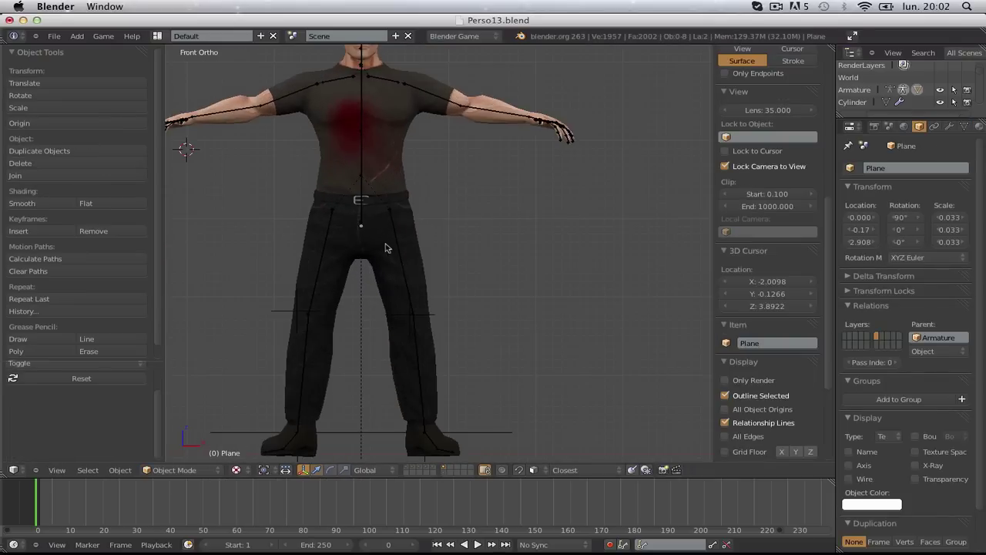
pyautogui.hotkey('alt', 'z')
pyautogui.scroll(-1, 400, 258)
pyautogui.keyDown('shift'); pyautogui.moveTo(422, 270); pyautogui.dragTo(470, 276, button='middle'); pyautogui.keyUp('shift')
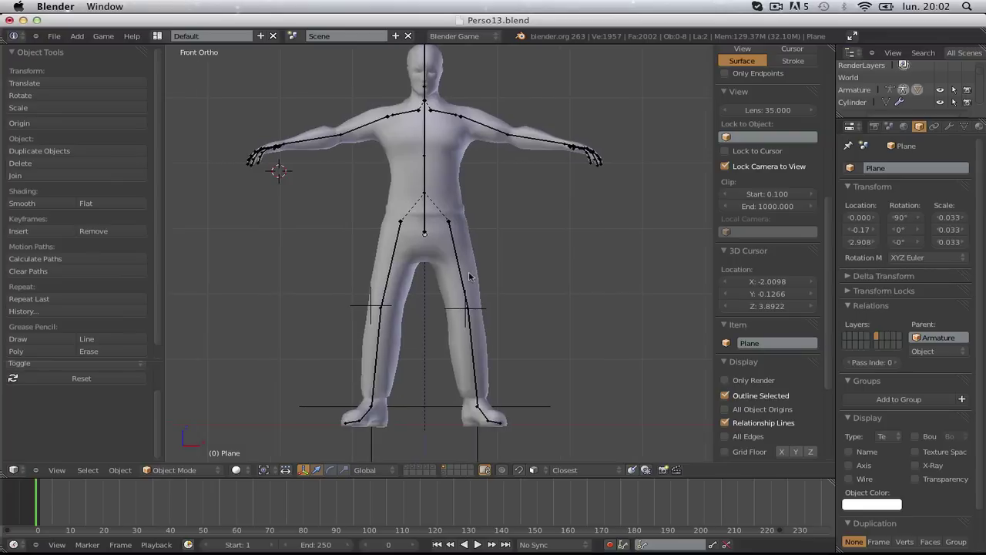
pyautogui.rightClick(441, 261)
pyautogui.hotkey('ctrl', 'Tab')
pyautogui.scroll(3, 466, 262)
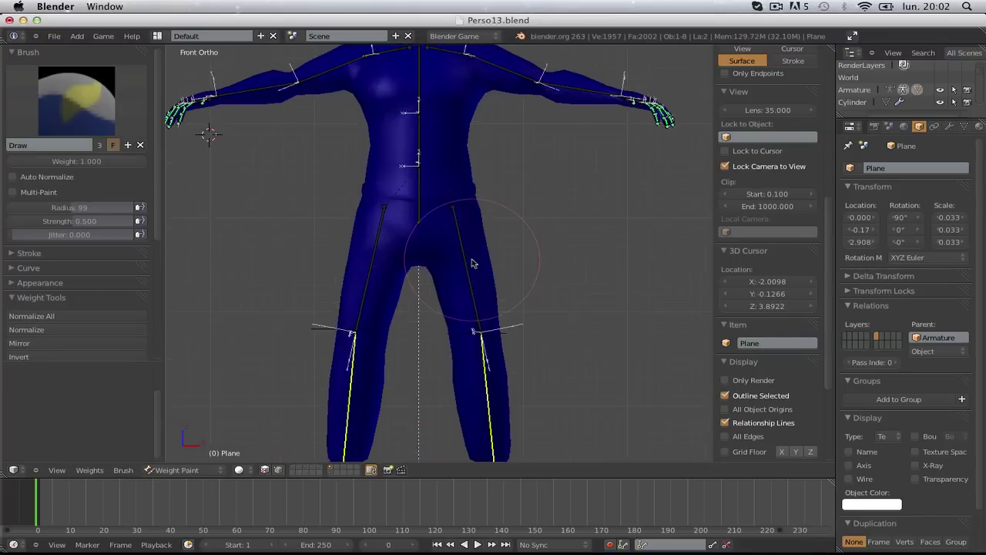
# - Review the available weight paint brushes, keeping the Draw brush active
pyautogui.scroll(-4, 476, 282)
pyautogui.press('KP_3')
pyautogui.scroll(2, 462, 342)
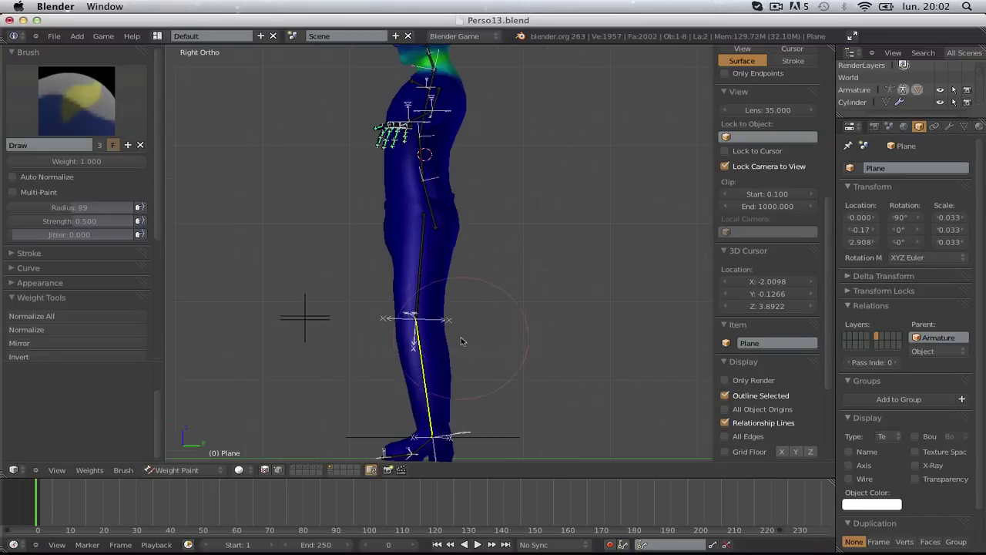
pyautogui.click(73, 114)
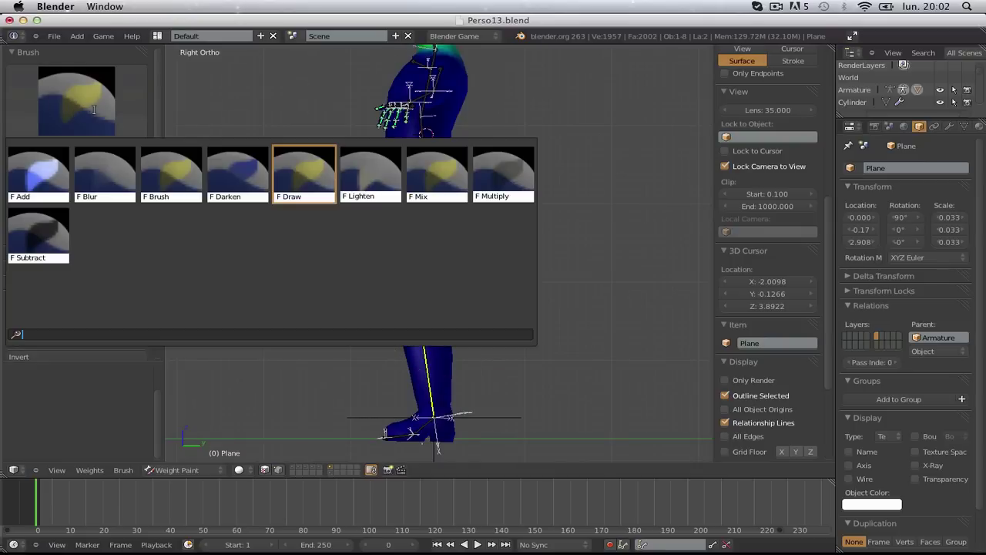
pyautogui.click(93, 112)
pyautogui.click(66, 110)
pyautogui.click(62, 108)
pyautogui.click(62, 108)
# - Enable the X Mirror option for weight painting
pyautogui.scroll(5, 439, 270)
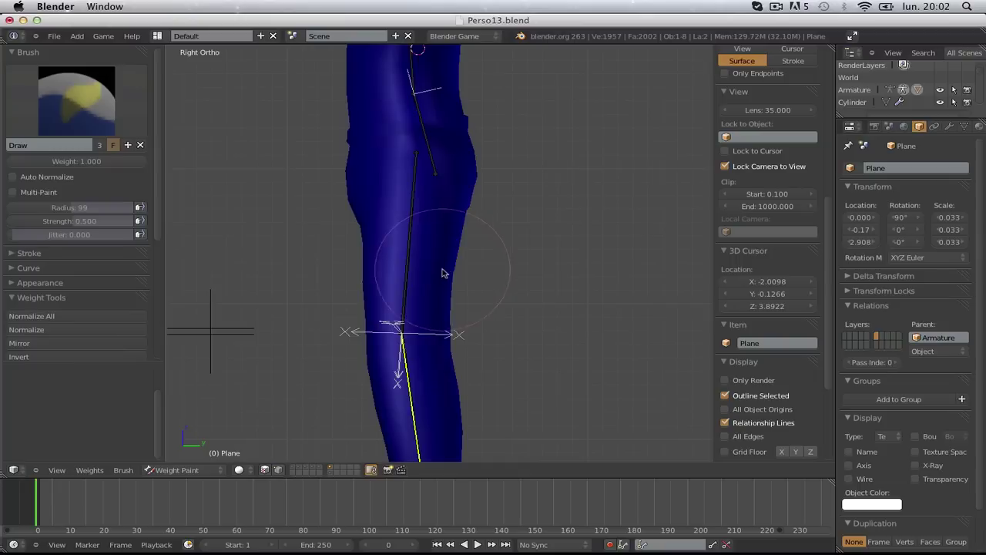
pyautogui.scroll(-5, 31, 324)
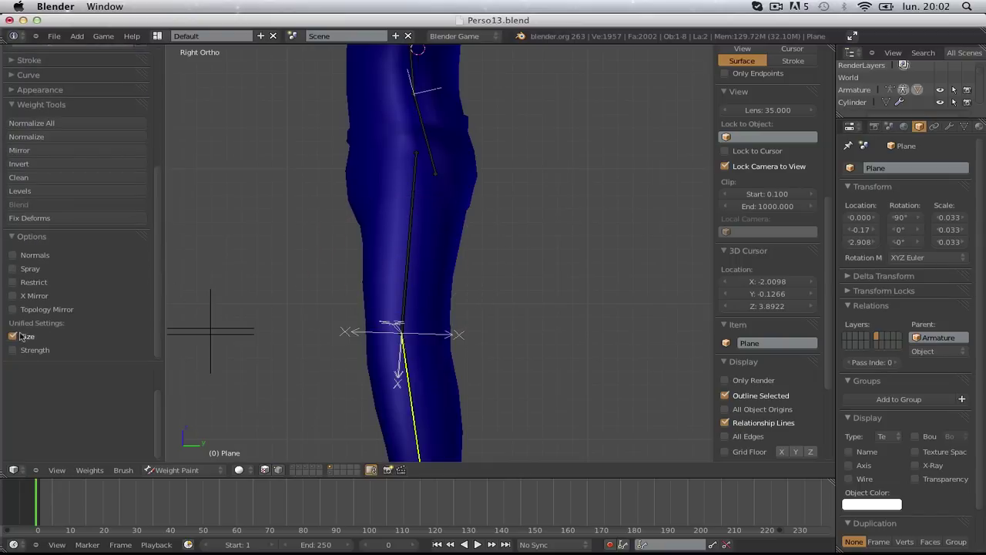
pyautogui.scroll(-4, 383, 293)
pyautogui.moveTo(383, 292); pyautogui.dragTo(521, 295, button='middle')
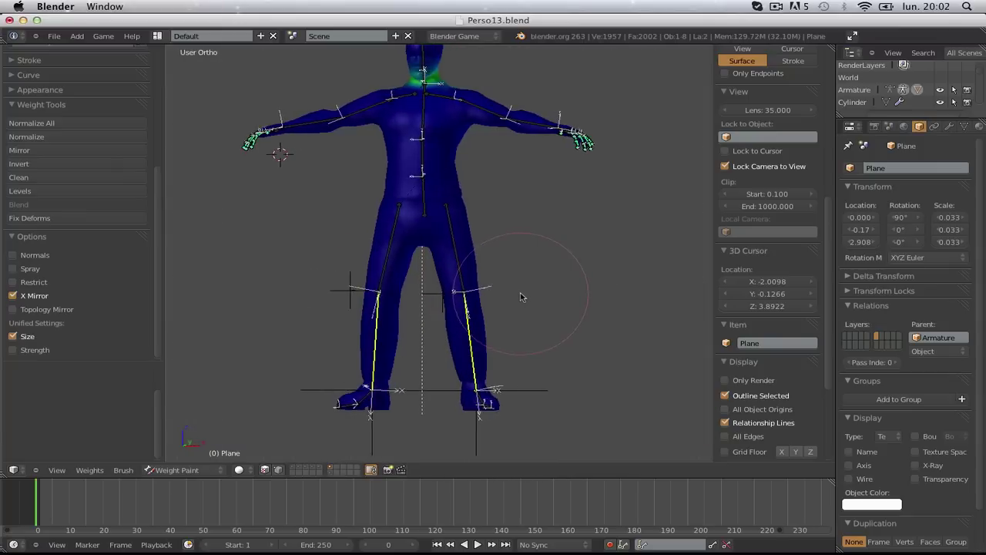
# - Select the left thigh bone and paint away part of its weight around the thigh and knee with the Subtract brush
pyautogui.scroll(3, 460, 198)
pyautogui.rightClick(467, 242)
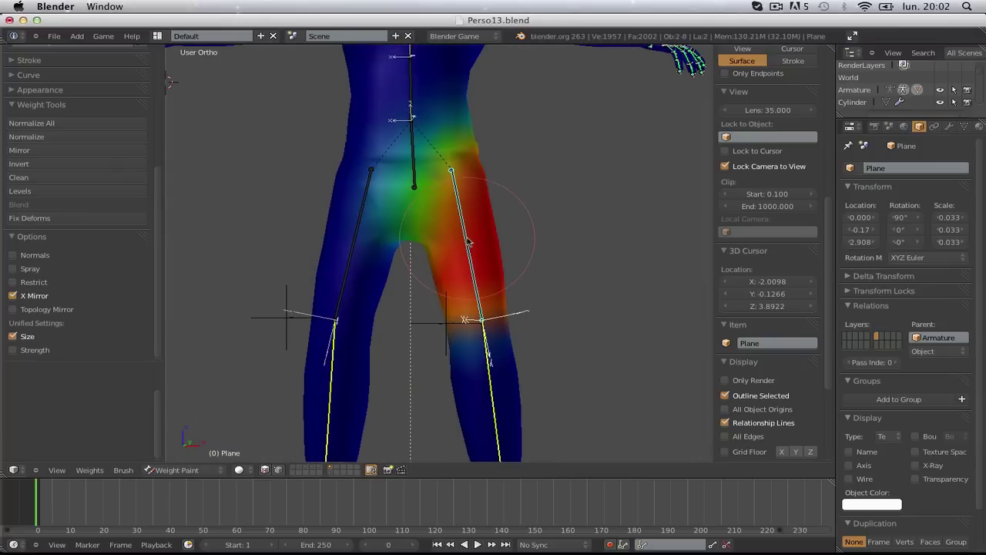
pyautogui.scroll(5, 85, 193)
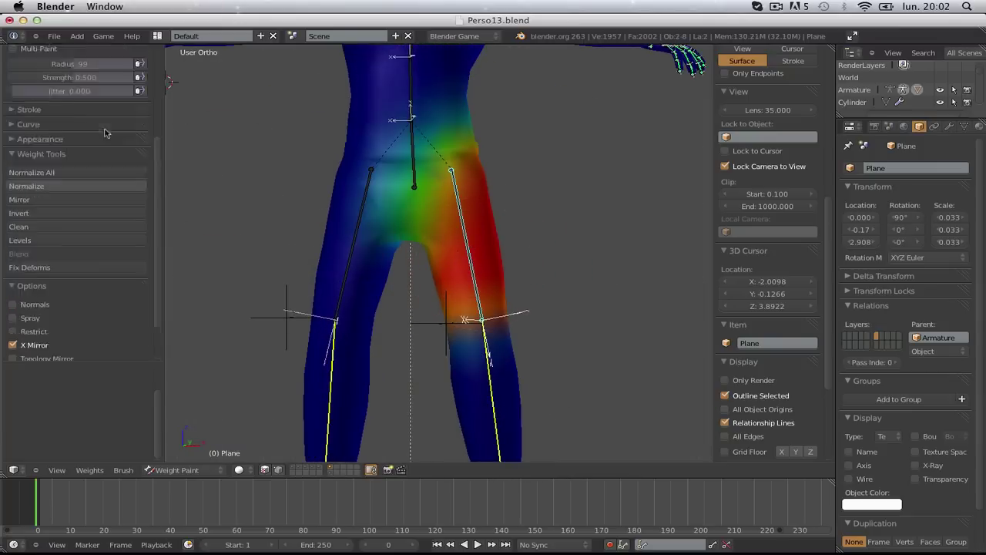
pyautogui.click(97, 98)
pyautogui.click(37, 245)
pyautogui.moveTo(482, 319)
pyautogui.mouseDown()
pyautogui.moveTo(458, 286)
pyautogui.moveTo(469, 165)
pyautogui.moveTo(473, 357)
pyautogui.moveTo(432, 195)
pyautogui.moveTo(455, 354)
pyautogui.mouseUp()
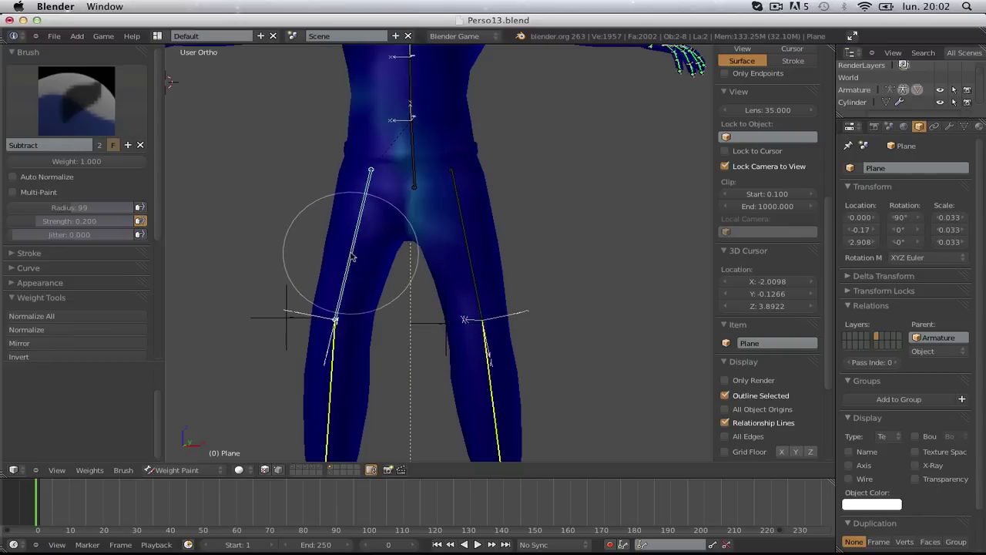
# - Compare the mirrored weights on the opposite thigh bone and undo the earlier Subtract strokes
pyautogui.moveTo(342, 253)
pyautogui.mouseDown(button='middle')
pyautogui.moveTo(418, 282)
pyautogui.moveTo(484, 275)
pyautogui.moveTo(660, 297)
pyautogui.mouseUp(button='middle')
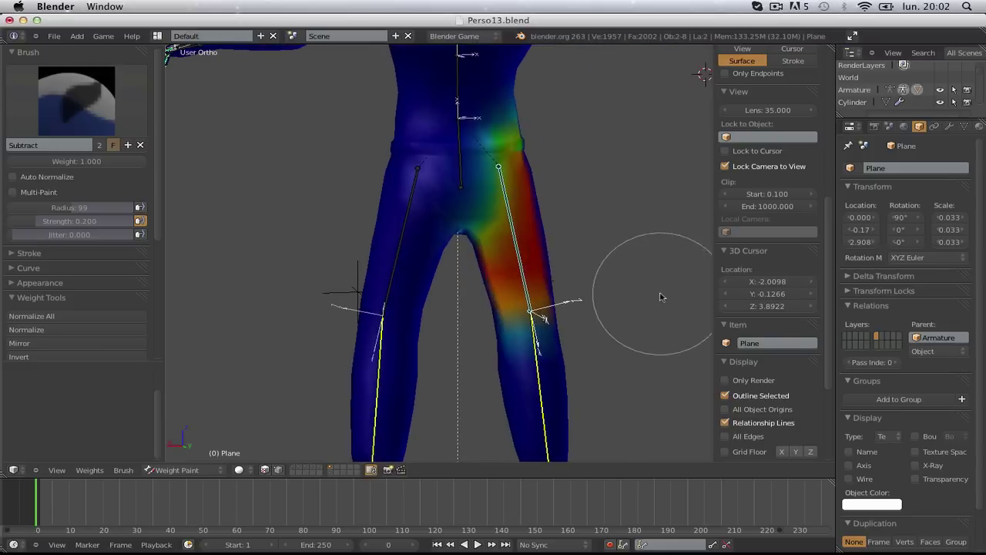
pyautogui.rightClick(399, 275)
pyautogui.hotkey('ctrl', 'alt', 'z')
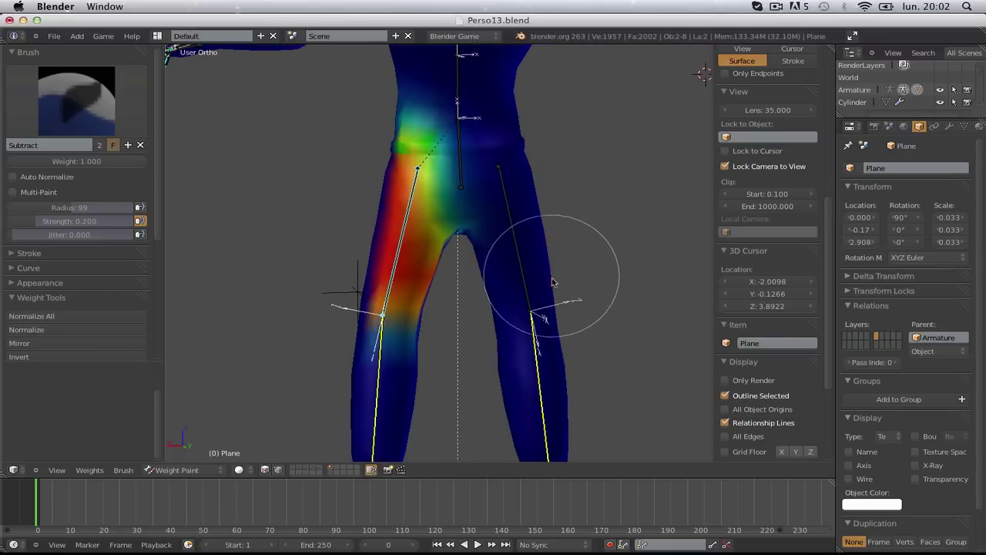
pyautogui.moveTo(544, 274); pyautogui.dragTo(533, 273)
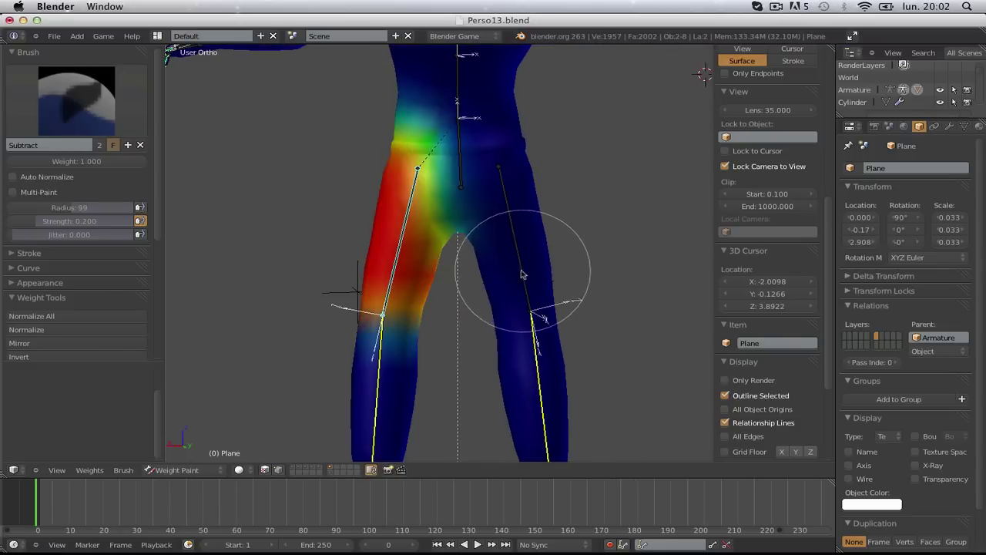
pyautogui.moveTo(377, 270); pyautogui.dragTo(598, 272, button='middle')
pyautogui.scroll(2, 576, 251)
pyautogui.scroll(-5, 539, 235)
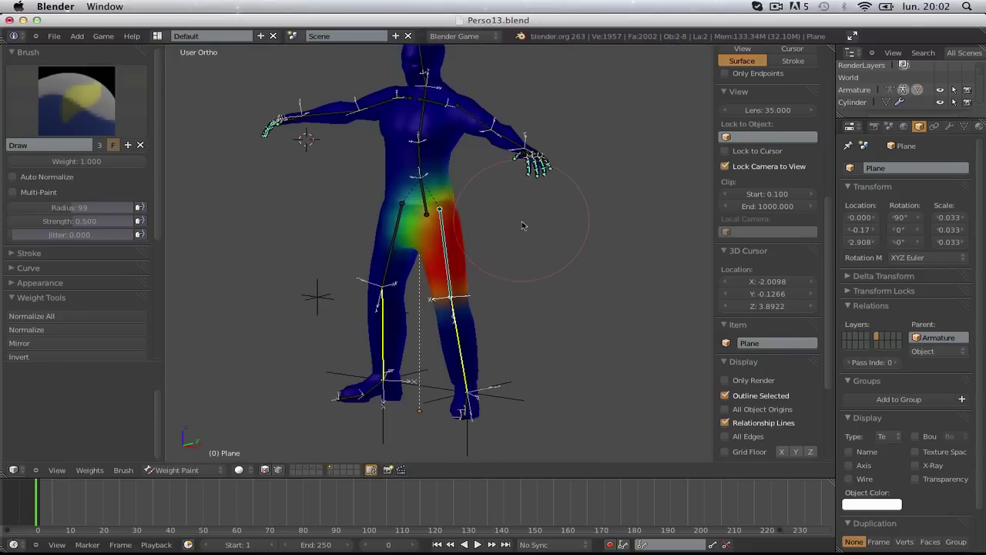
# - Switch to the Subtract brush and paint away the left thigh bone's weight across the buttocks and lower back
pyautogui.moveTo(523, 224); pyautogui.dragTo(427, 258, button='middle')
pyautogui.scroll(3, 378, 236)
pyautogui.scroll(2, 440, 266)
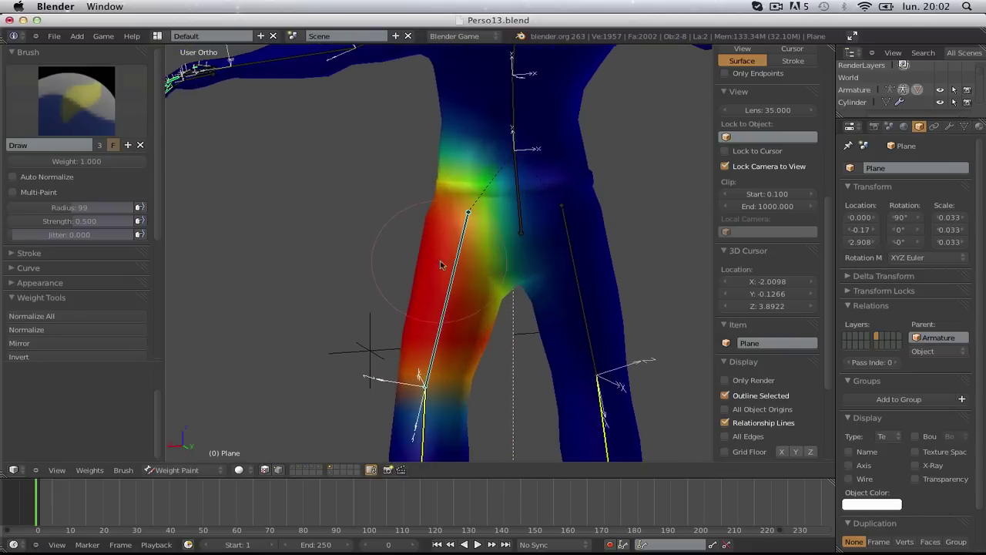
pyautogui.moveTo(514, 247)
pyautogui.keyDown('shift'); pyautogui.mouseDown(button='middle')
pyautogui.moveTo(475, 265)
pyautogui.moveTo(501, 251)
pyautogui.mouseUp(button='middle'); pyautogui.keyUp('shift')
pyautogui.click(104, 144)
pyautogui.click(35, 205)
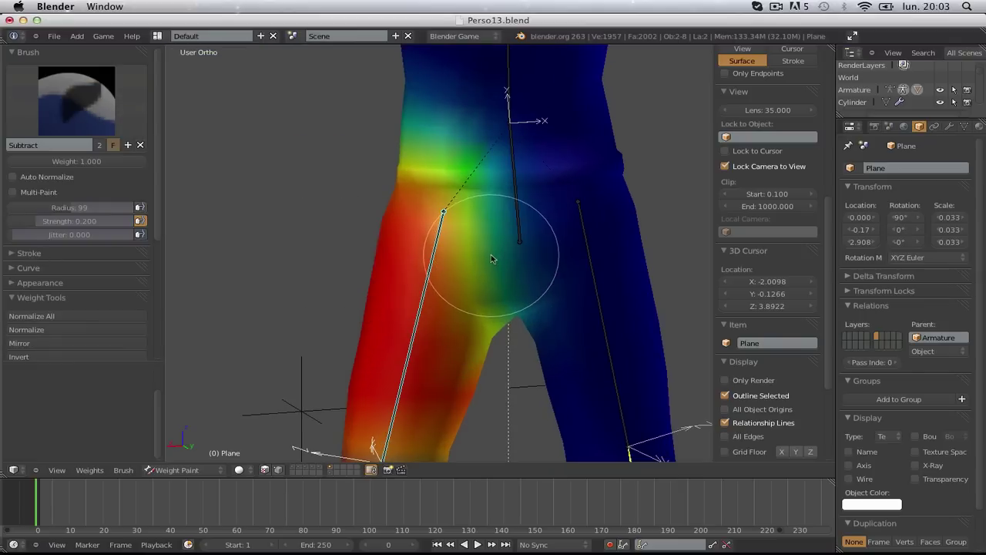
pyautogui.moveTo(490, 259)
pyautogui.mouseDown()
pyautogui.moveTo(480, 216)
pyautogui.moveTo(457, 216)
pyautogui.moveTo(464, 177)
pyautogui.moveTo(447, 159)
pyautogui.mouseUp()
pyautogui.moveTo(447, 159); pyautogui.dragTo(487, 132, button='middle')
pyautogui.moveTo(487, 132); pyautogui.dragTo(412, 142)
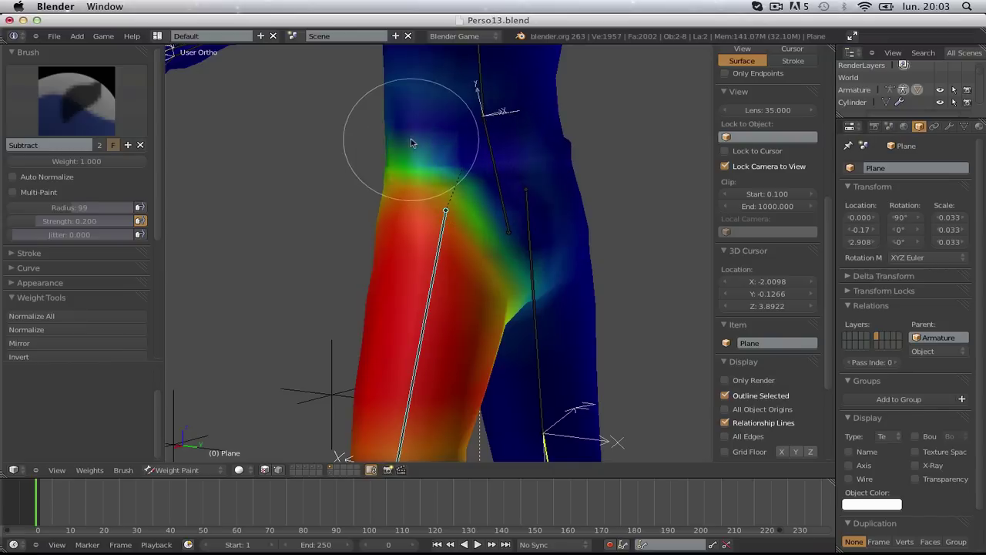
# - Paint away the left thigh bone's weight on the front of the body around the waist, lower belly and opposite hip
pyautogui.moveTo(411, 143)
pyautogui.mouseDown(button='middle')
pyautogui.moveTo(391, 136)
pyautogui.moveTo(446, 159)
pyautogui.mouseUp(button='middle')
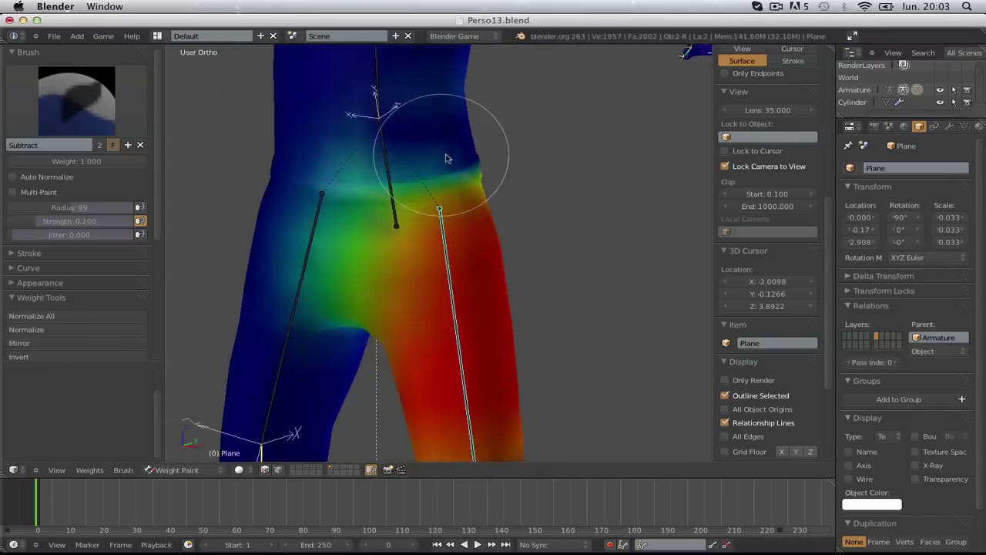
pyautogui.moveTo(447, 159)
pyautogui.mouseDown()
pyautogui.moveTo(352, 128)
pyautogui.moveTo(295, 250)
pyautogui.moveTo(293, 308)
pyautogui.moveTo(298, 241)
pyautogui.mouseUp()
pyautogui.moveTo(439, 146); pyautogui.dragTo(495, 150, button='middle')
pyautogui.moveTo(329, 185); pyautogui.dragTo(436, 170)
pyautogui.moveTo(445, 167)
pyautogui.mouseDown(button='middle')
pyautogui.moveTo(480, 170)
pyautogui.moveTo(466, 169)
pyautogui.mouseUp(button='middle')
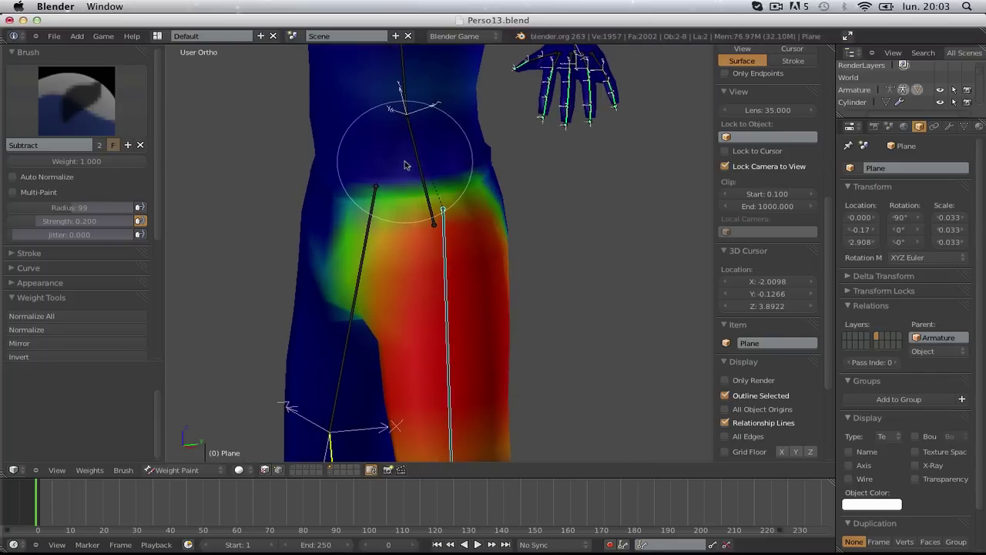
pyautogui.moveTo(329, 176); pyautogui.dragTo(473, 160)
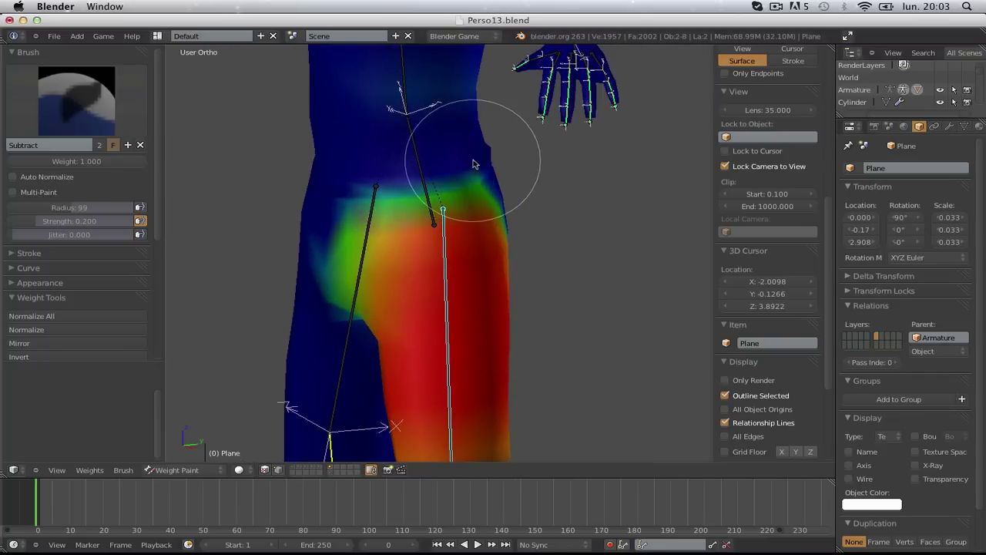
# - Subtract the left thigh bone's remaining weight around the upper buttock and the front and side of the hip
pyautogui.moveTo(474, 165); pyautogui.dragTo(440, 194, button='middle')
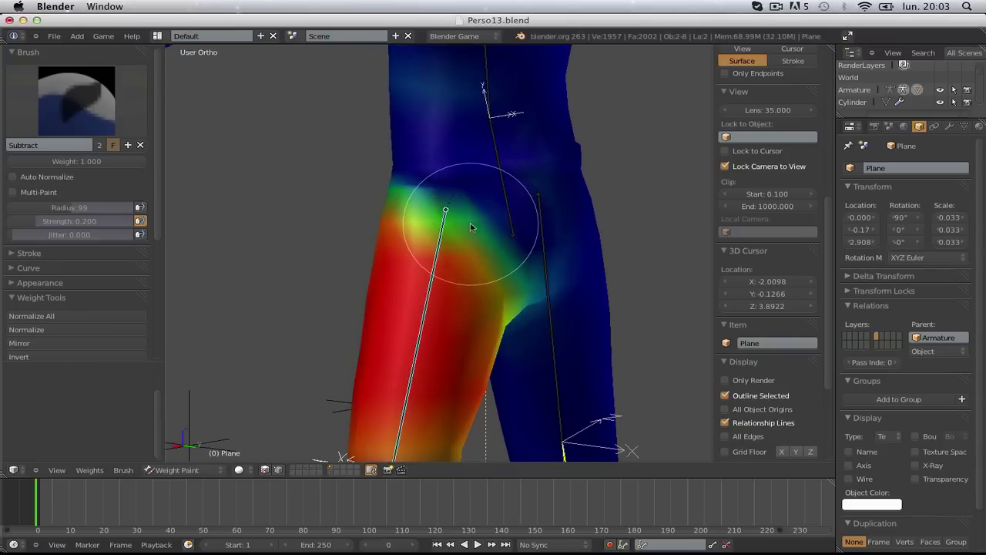
pyautogui.moveTo(470, 226)
pyautogui.mouseDown()
pyautogui.moveTo(396, 197)
pyautogui.moveTo(359, 202)
pyautogui.mouseUp()
pyautogui.moveTo(359, 203); pyautogui.dragTo(424, 213, button='middle')
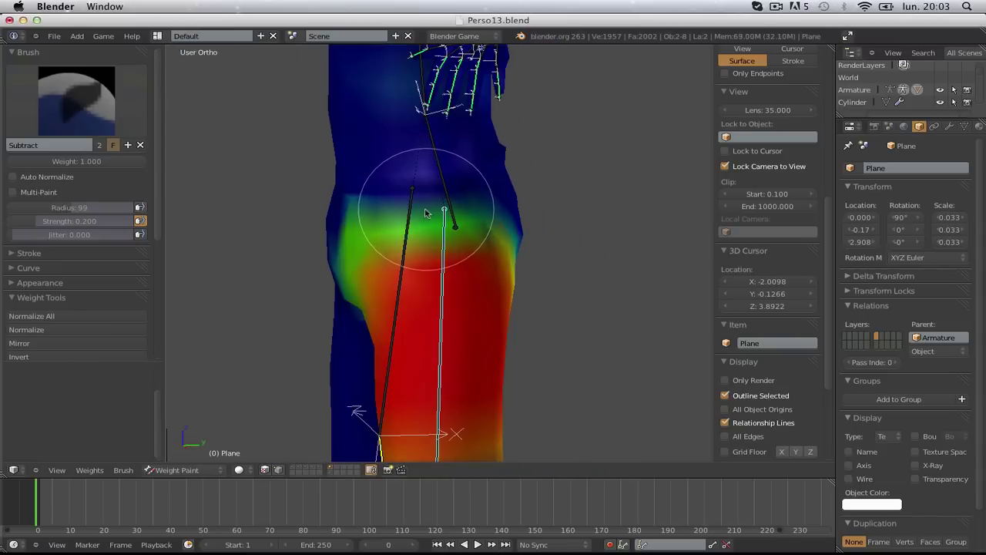
pyautogui.moveTo(425, 214); pyautogui.dragTo(449, 213)
pyautogui.moveTo(449, 213)
pyautogui.mouseDown(button='middle')
pyautogui.moveTo(550, 220)
pyautogui.moveTo(403, 229)
pyautogui.mouseUp(button='middle')
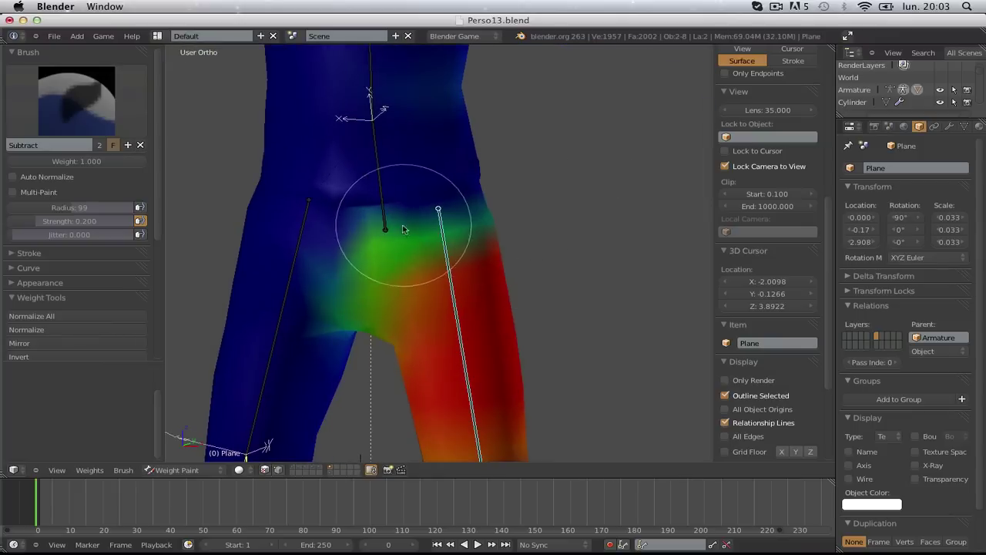
# - Switch to Object Mode and, in right view, move the left foot's IK.L target about 0.39 forward and 0.52 up
pyautogui.scroll(-7, 384, 242)
pyautogui.press('KP_3')
pyautogui.keyDown('shift'); pyautogui.moveTo(441, 352); pyautogui.dragTo(429, 238, button='middle'); pyautogui.keyUp('shift')
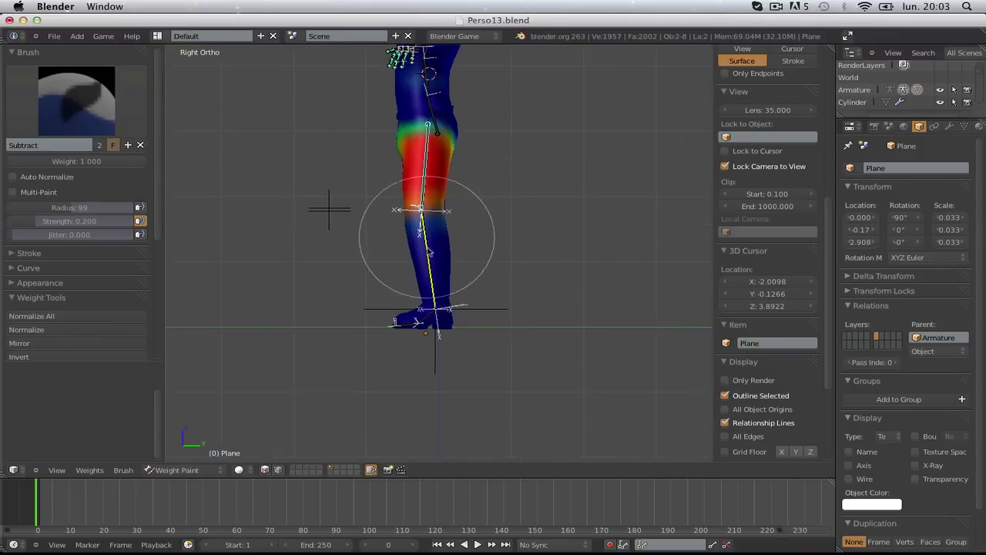
pyautogui.hotkey('ctrl', 'Tab')
pyautogui.hotkey('ctrl', 'Tab')
pyautogui.hotkey('ctrl', 'Tab')
pyautogui.rightClick(436, 353)
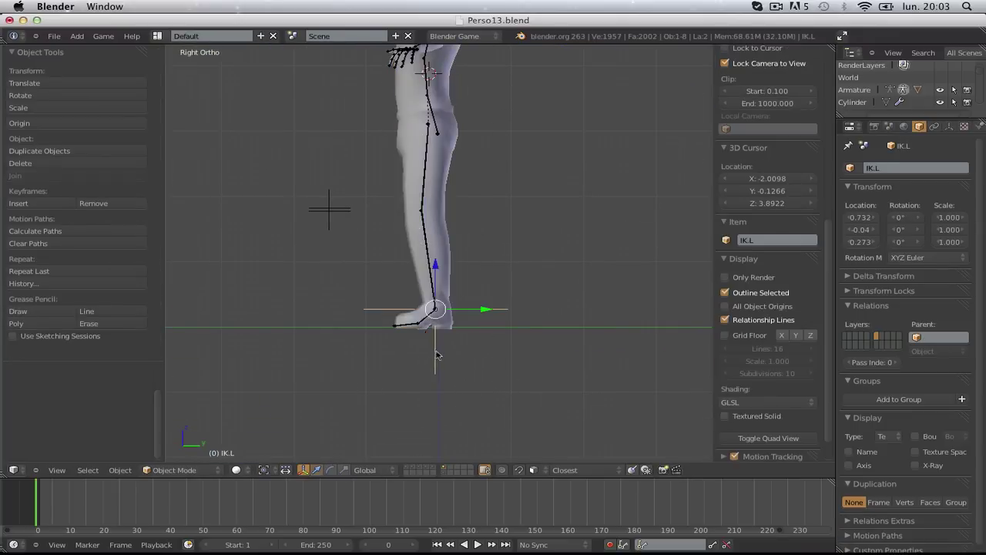
pyautogui.press('g')
pyautogui.click(433, 318)
pyautogui.scroll(1, 447, 216)
pyautogui.scroll(-4, 446, 220)
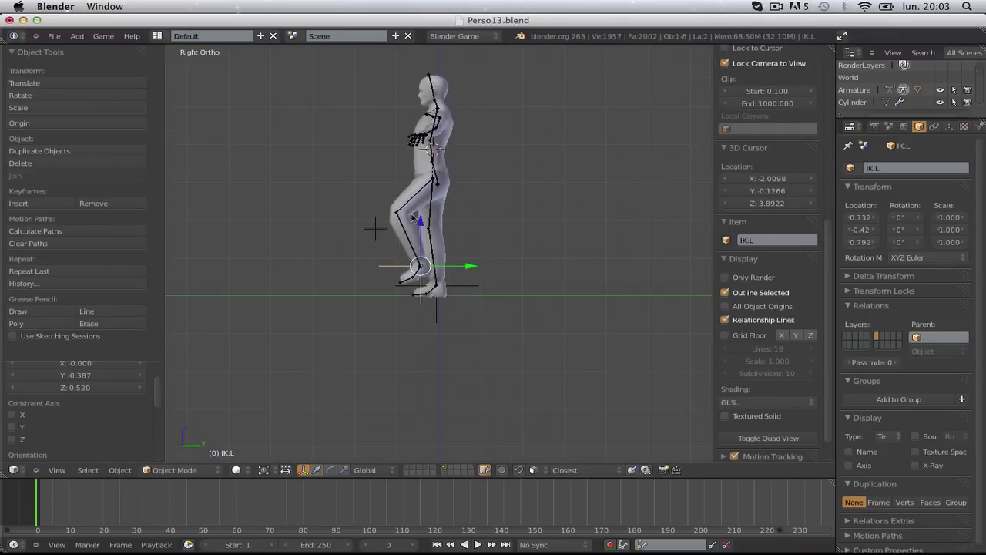
# - Try another free move of the IK.L target from an angled view to check the leg bend, and undo it
pyautogui.moveTo(446, 233); pyautogui.dragTo(541, 264, button='middle')
pyautogui.scroll(3, 541, 264)
pyautogui.press('g')
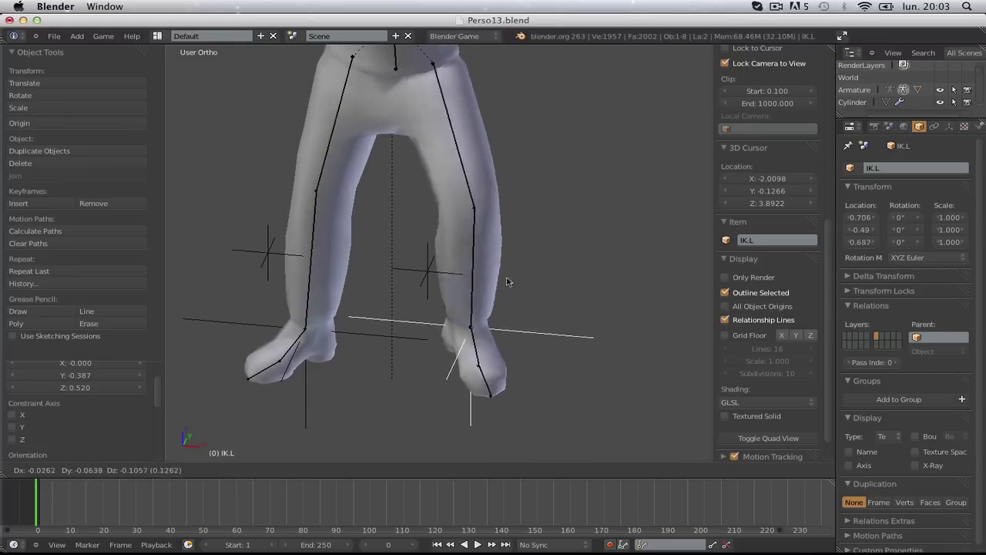
pyautogui.click(508, 310)
pyautogui.hotkey('ctrl', 'z')
# - Test an inward pull of the IK.L target in textured front view, cancel it and undo the target's first move
pyautogui.press('KP_1')
pyautogui.keyDown('shift'); pyautogui.moveTo(484, 223); pyautogui.dragTo(474, 325, button='middle'); pyautogui.keyUp('shift')
pyautogui.hotkey('alt', 'z')
pyautogui.press('g')
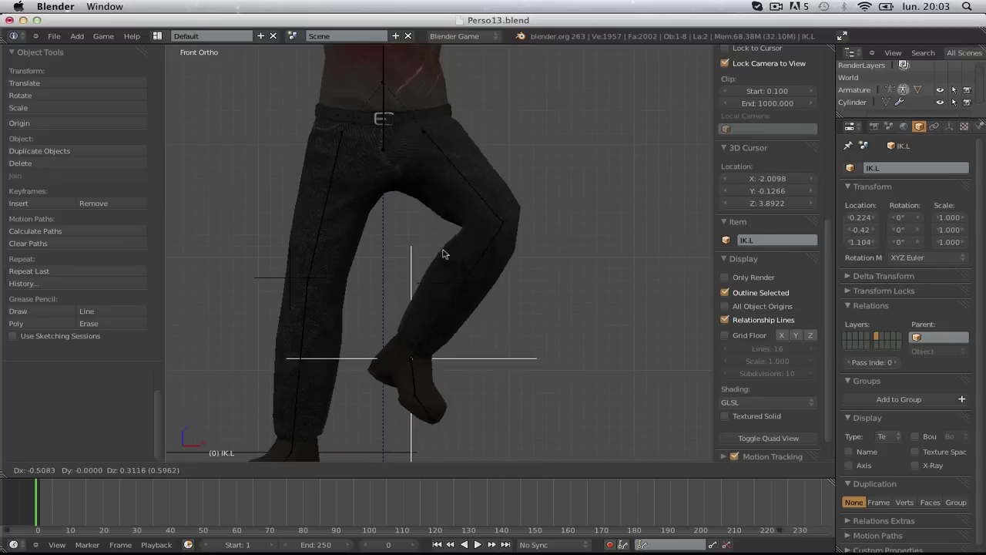
pyautogui.press('Escape')
pyautogui.scroll(-2, 499, 290)
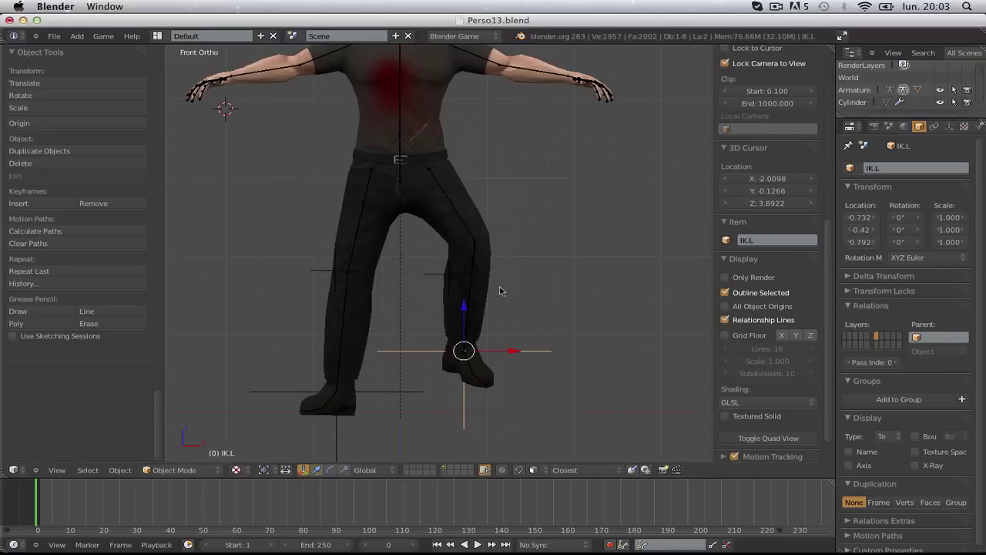
pyautogui.hotkey('ctrl', 'z')
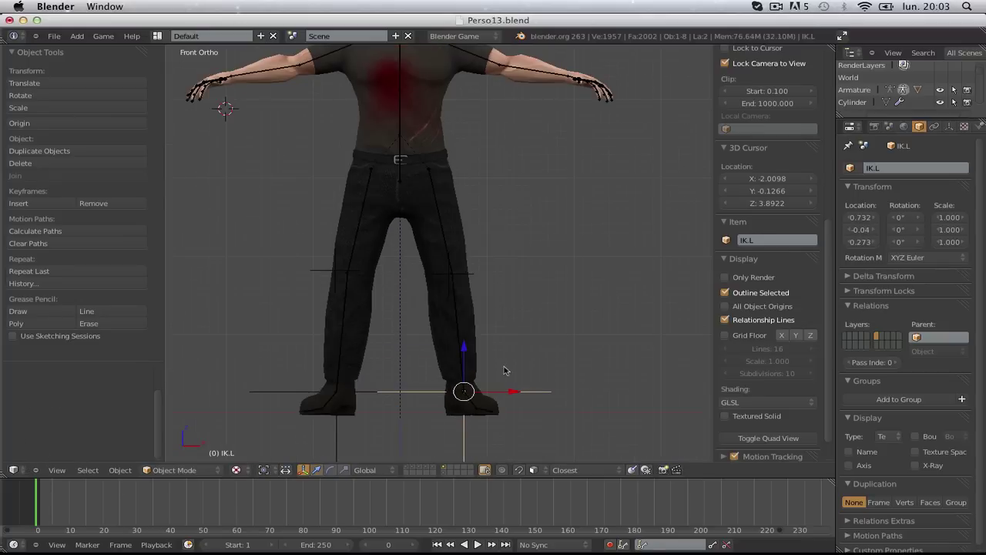
# - Raise the IK.L target about 0.73 and inspect the bent left leg from the front and right side
pyautogui.press('g')
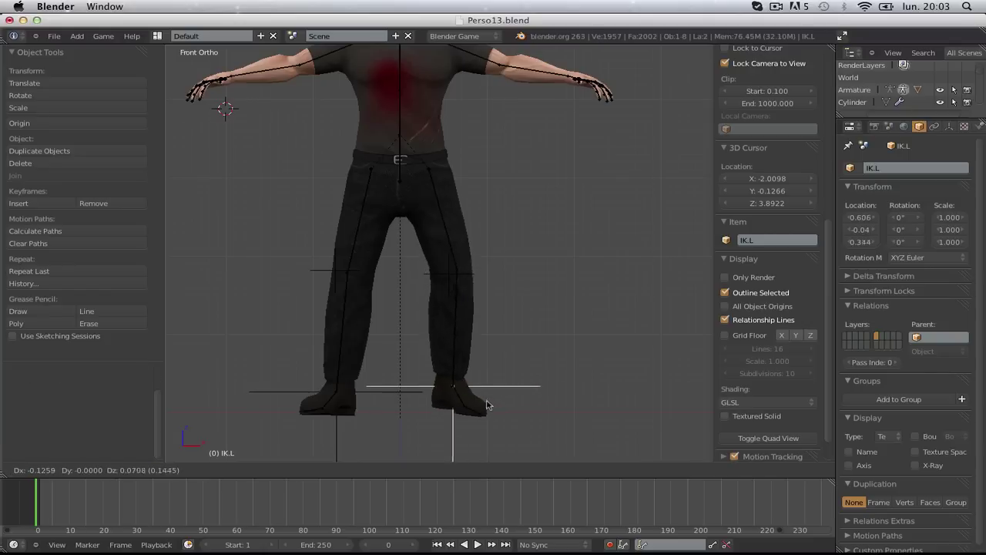
pyautogui.click(499, 348)
pyautogui.scroll(4, 500, 174)
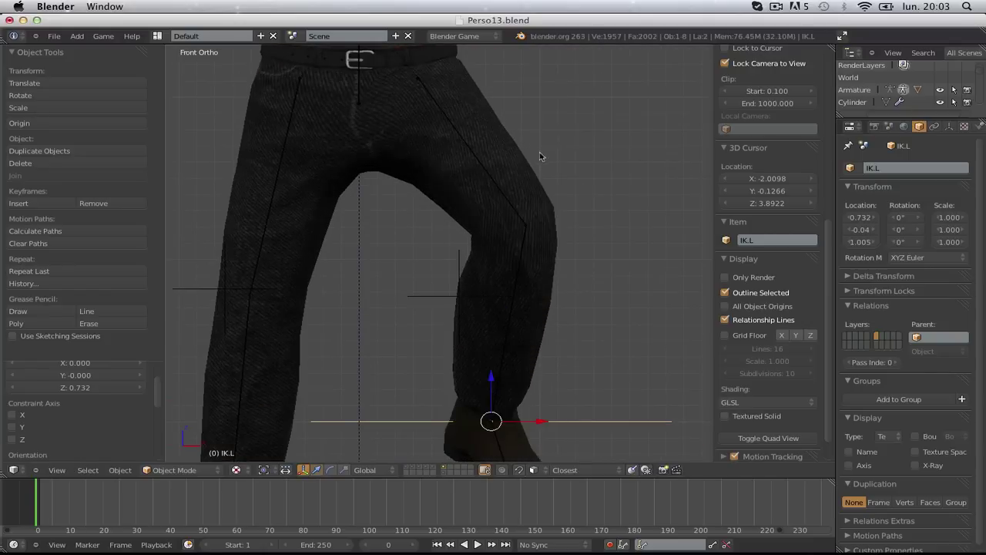
pyautogui.moveTo(539, 156); pyautogui.dragTo(326, 178, button='middle')
pyautogui.press('KP_3')
pyautogui.scroll(-4, 442, 206)
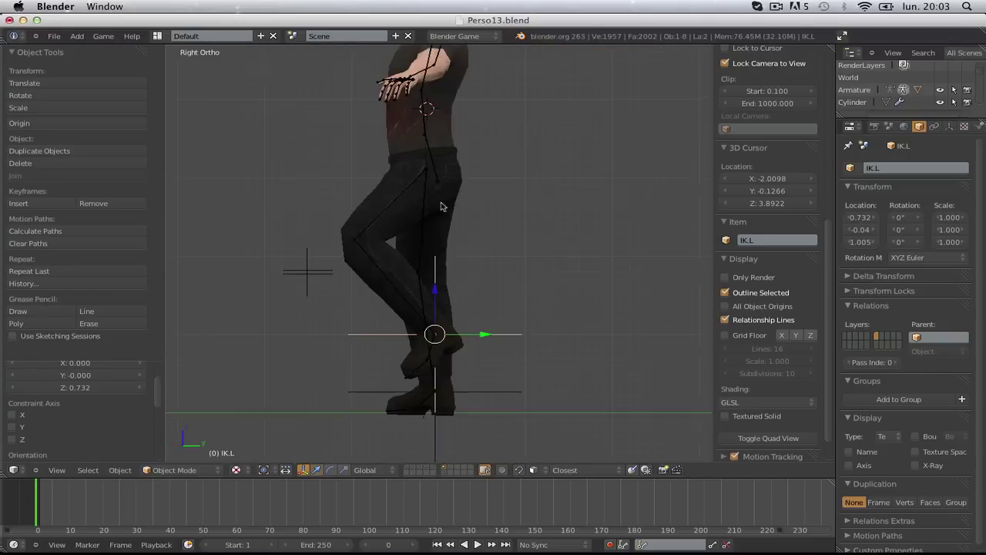
# - Test the IK.L target movement from behind, cancel it and undo the raised leg pose
pyautogui.press('ctrl+KP_1')
pyautogui.press('g')
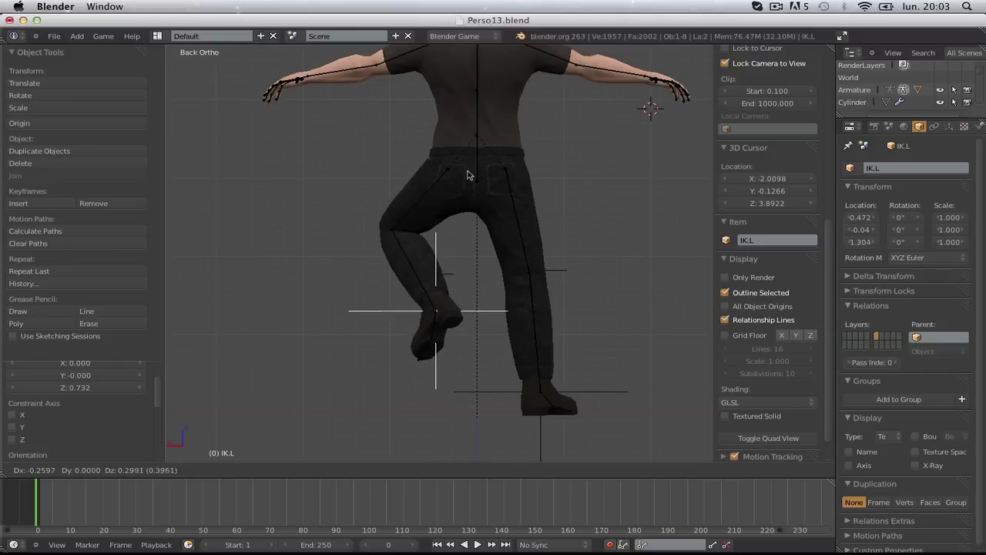
pyautogui.rightClick(488, 270)
pyautogui.scroll(2, 486, 271)
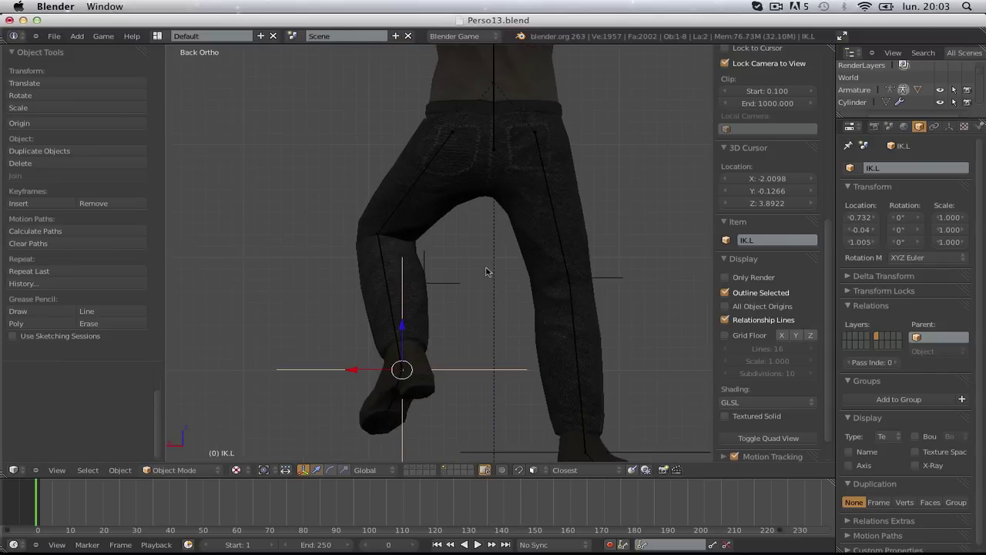
pyautogui.hotkey('ctrl', 'z')
# - Select the body mesh, return it to Weight Paint mode and show it with solid shading
pyautogui.scroll(1, 496, 231)
pyautogui.keyDown('shift'); pyautogui.moveTo(497, 182); pyautogui.dragTo(488, 324, button='middle'); pyautogui.keyUp('shift')
pyautogui.rightClick(473, 316)
pyautogui.hotkey('ctrl', 'Tab')
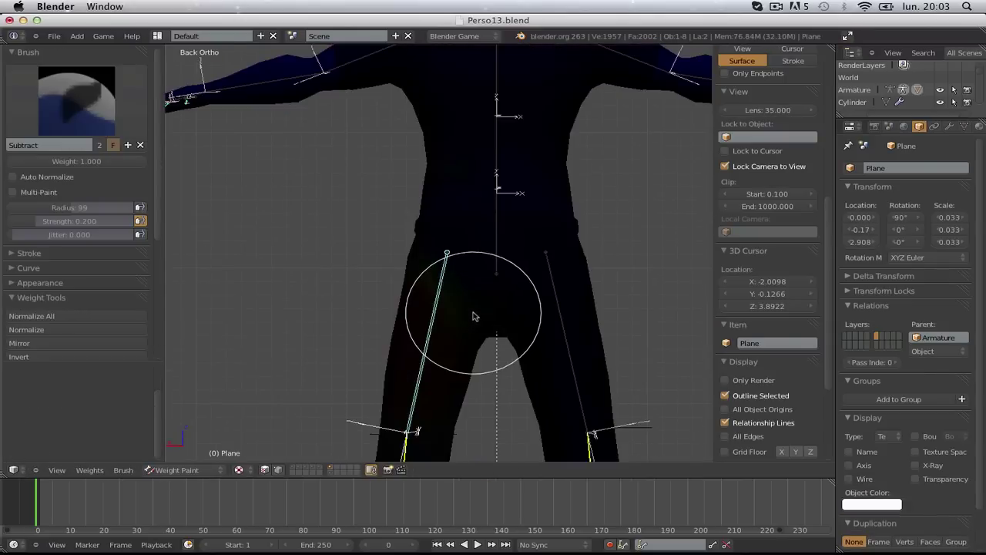
pyautogui.scroll(-2, 473, 315)
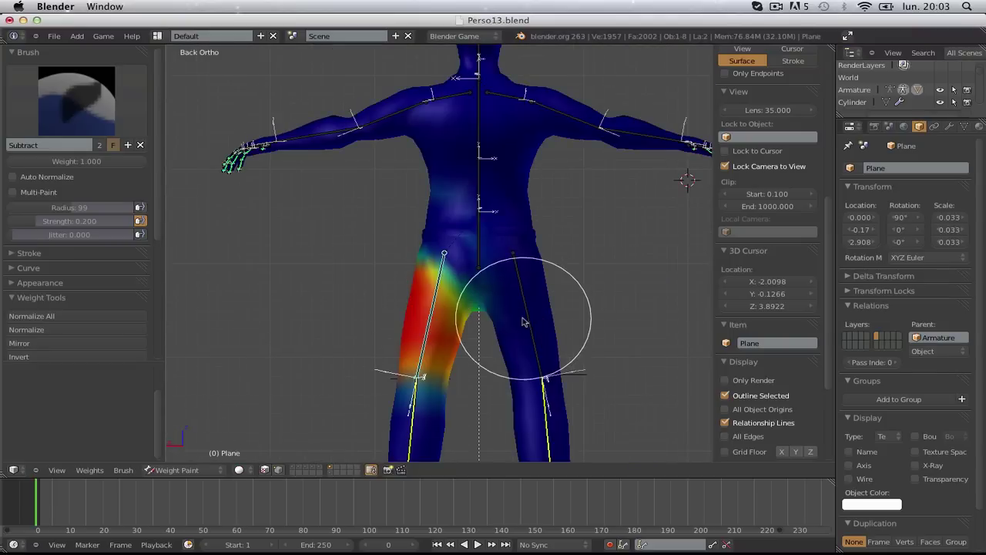
pyautogui.scroll(4, 506, 282)
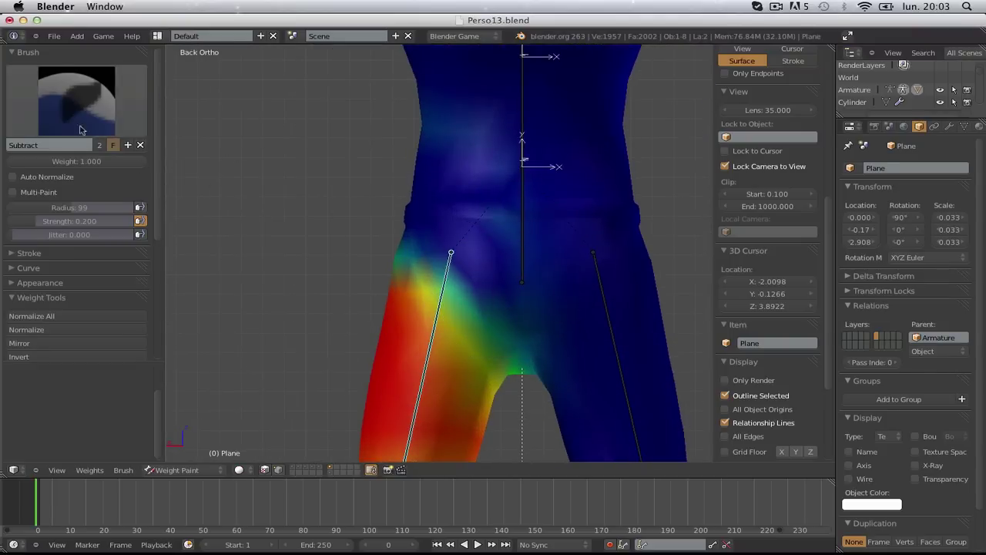
# - Choose the Draw brush and add left thigh bone weight on the left buttock
pyautogui.click(76, 100)
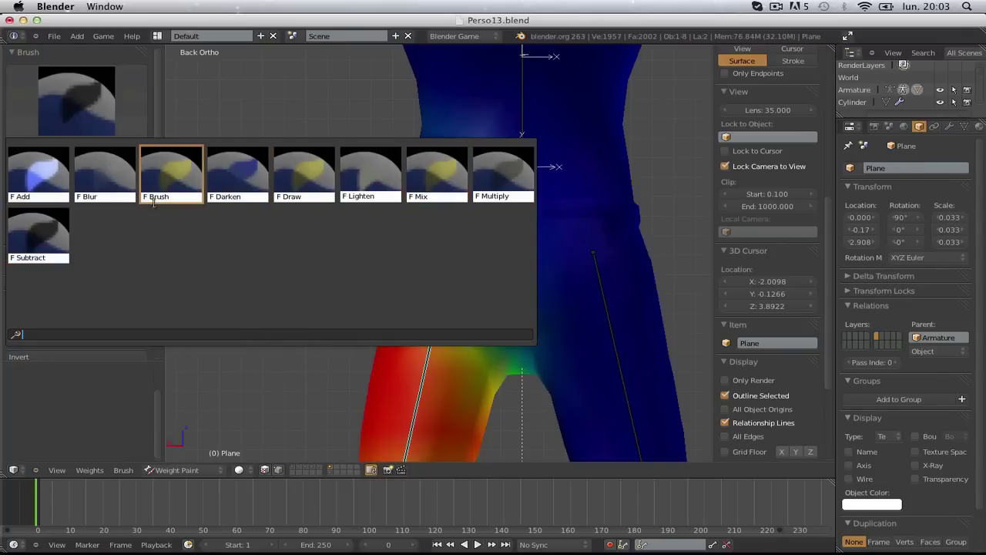
pyautogui.click(305, 175)
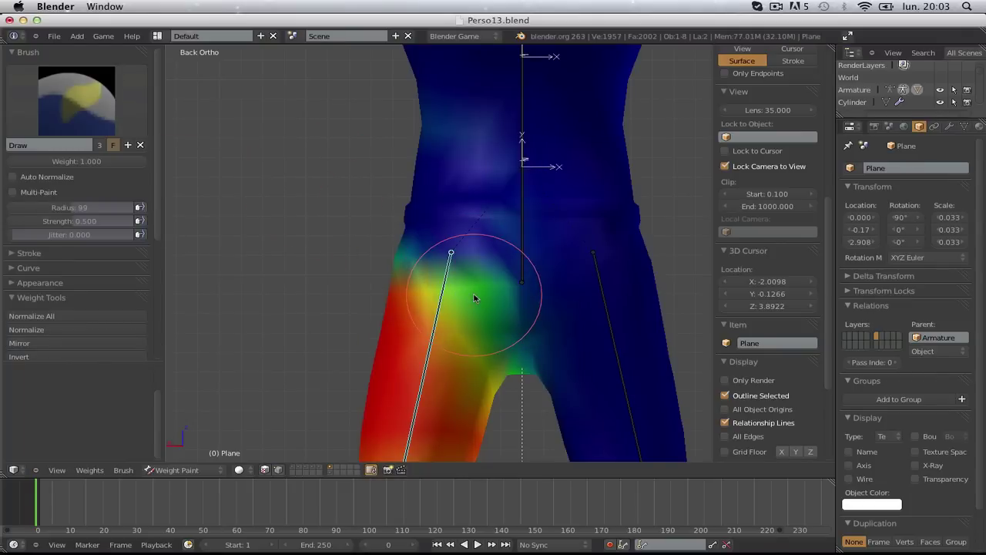
pyautogui.moveTo(436, 282); pyautogui.dragTo(603, 319, button='middle')
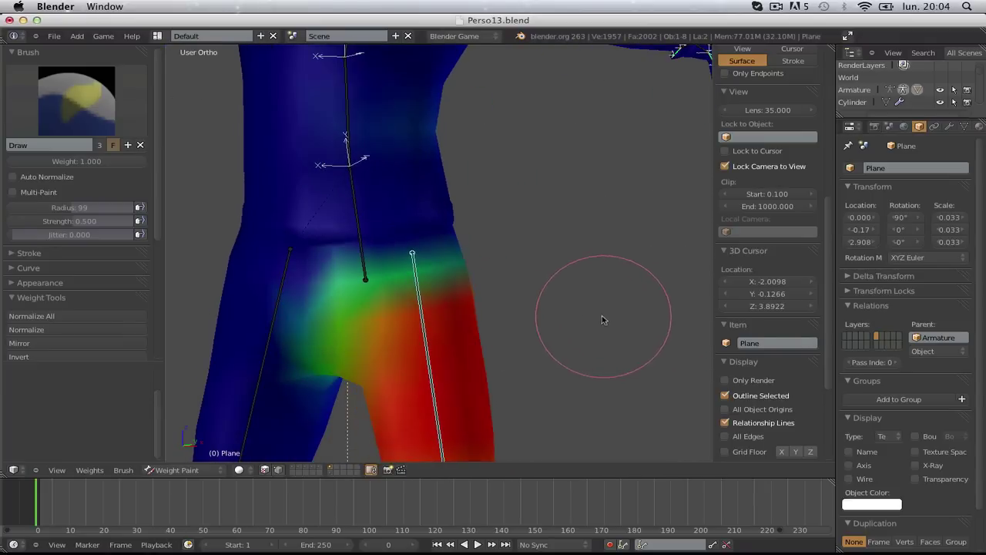
# - Switch to the Subtract brush and reduce the left thigh bone's weight on the front of the hip and groin
pyautogui.click(56, 100)
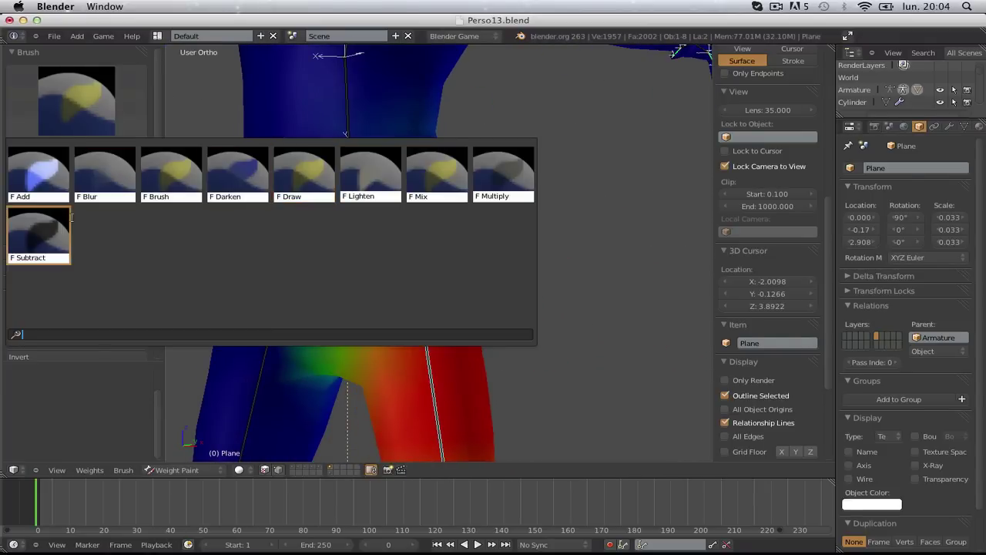
pyautogui.click(61, 236)
pyautogui.moveTo(442, 357)
pyautogui.mouseDown()
pyautogui.moveTo(392, 315)
pyautogui.moveTo(442, 295)
pyautogui.mouseUp()
pyautogui.press('KP_1')
pyautogui.scroll(-3, 339, 293)
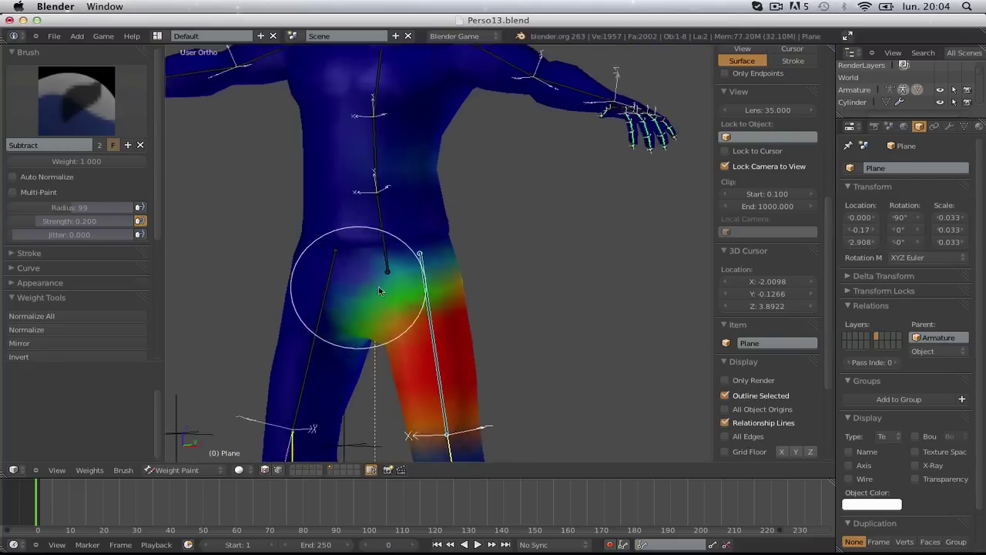
pyautogui.scroll(3, 376, 340)
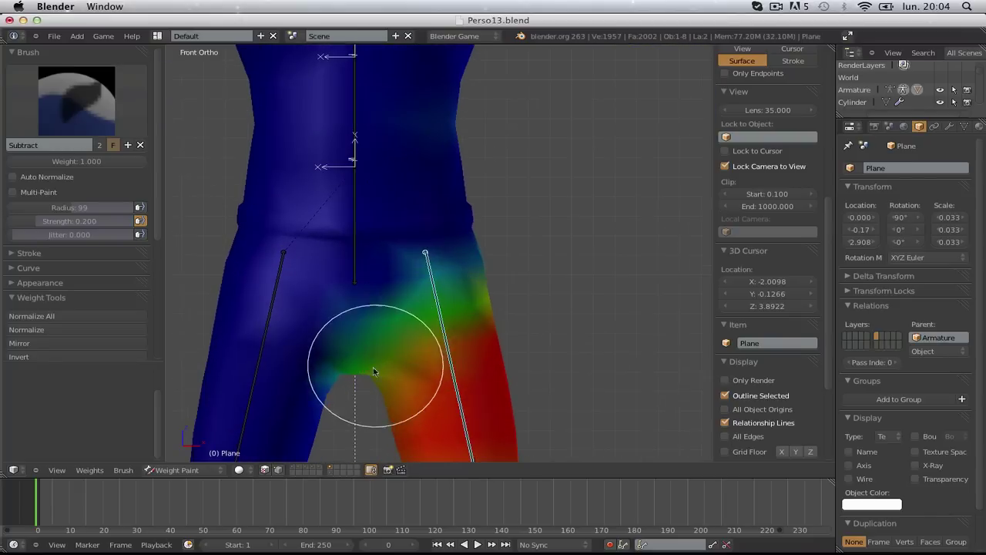
pyautogui.moveTo(370, 370)
pyautogui.mouseDown(button='middle')
pyautogui.moveTo(384, 295)
pyautogui.moveTo(346, 267)
pyautogui.moveTo(502, 308)
pyautogui.moveTo(367, 378)
pyautogui.moveTo(441, 235)
pyautogui.moveTo(487, 399)
pyautogui.mouseUp(button='middle')
pyautogui.scroll(-3, 345, 221)
pyautogui.scroll(3, 441, 235)
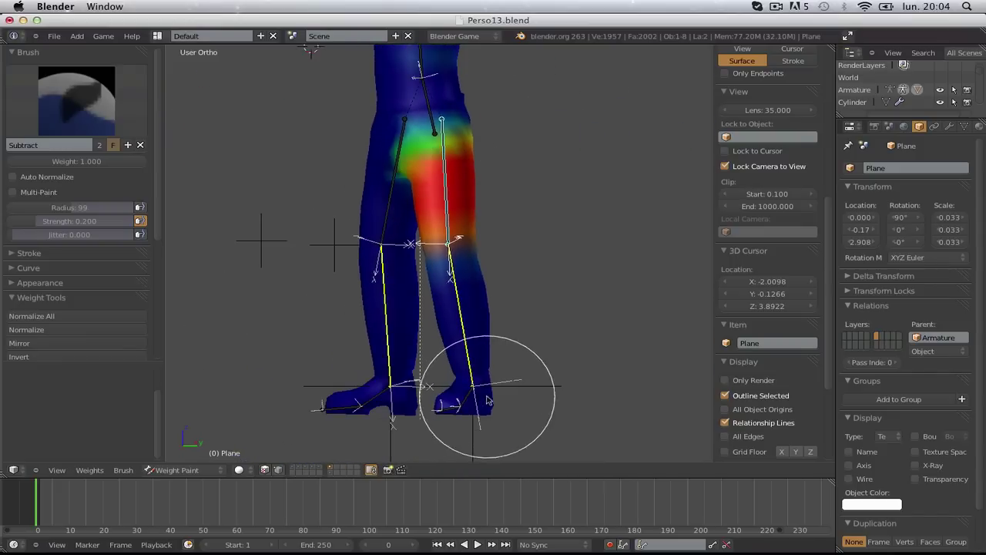
# - Return the body mesh from Weight Paint to Object Mode and raise the left foot by moving the IK.L target
pyautogui.rightClick(464, 393)
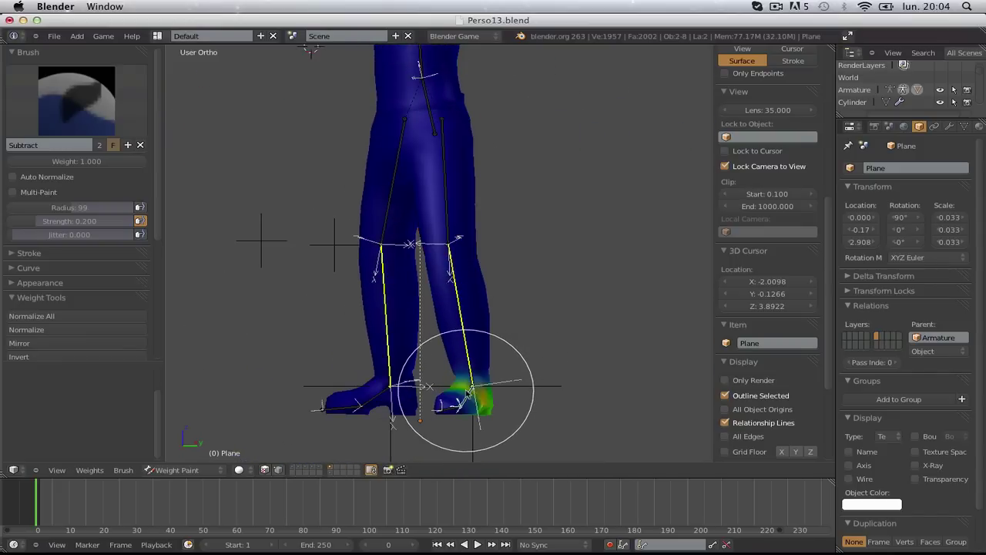
pyautogui.rightClick(455, 202)
pyautogui.hotkey('ctrl', 'Tab')
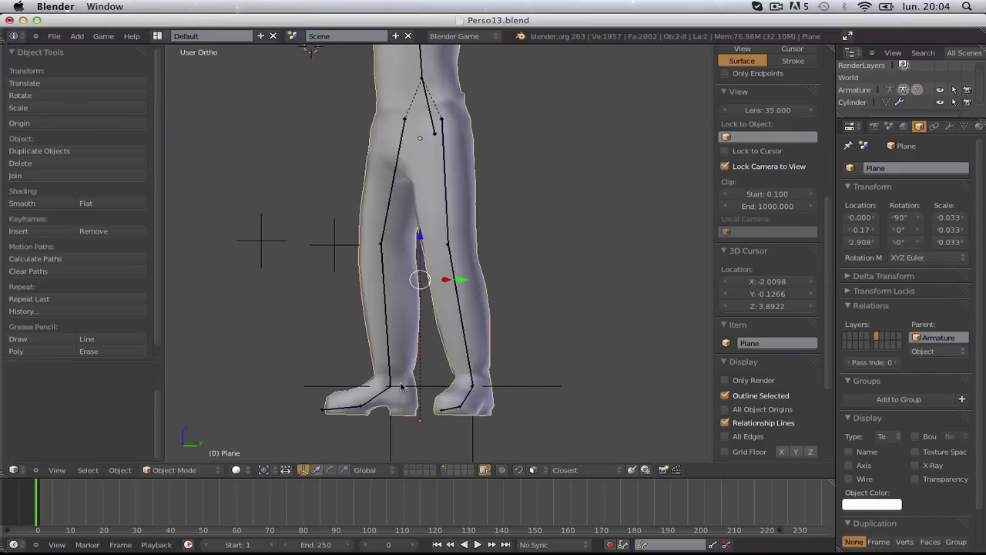
pyautogui.rightClick(473, 396)
pyautogui.press('g')
pyautogui.click(476, 312)
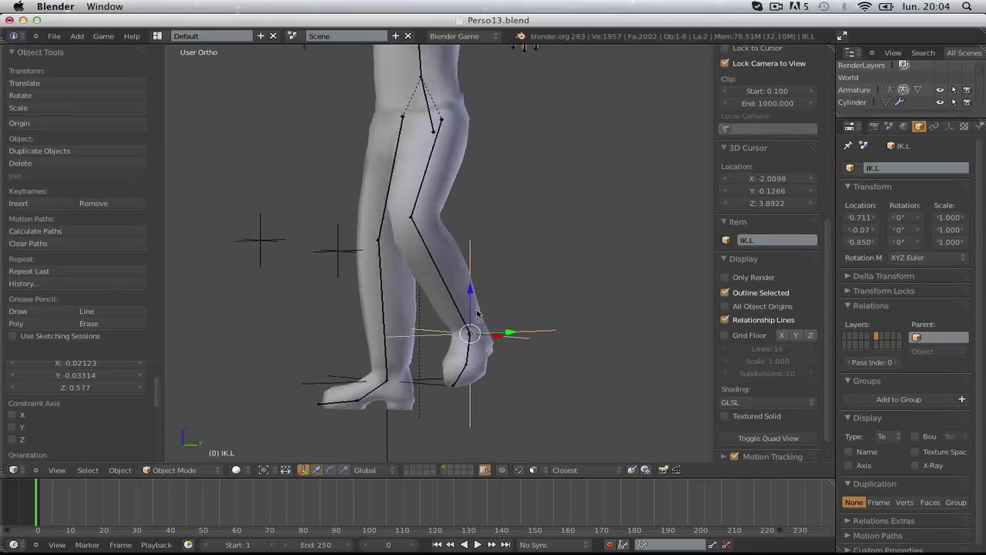
# - Test the left leg deformation by moving IK.L in front, right-side and rear views, finishing with the foot raised
pyautogui.moveTo(477, 313); pyautogui.dragTo(509, 316, button='middle')
pyautogui.press('g')
pyautogui.click(493, 331)
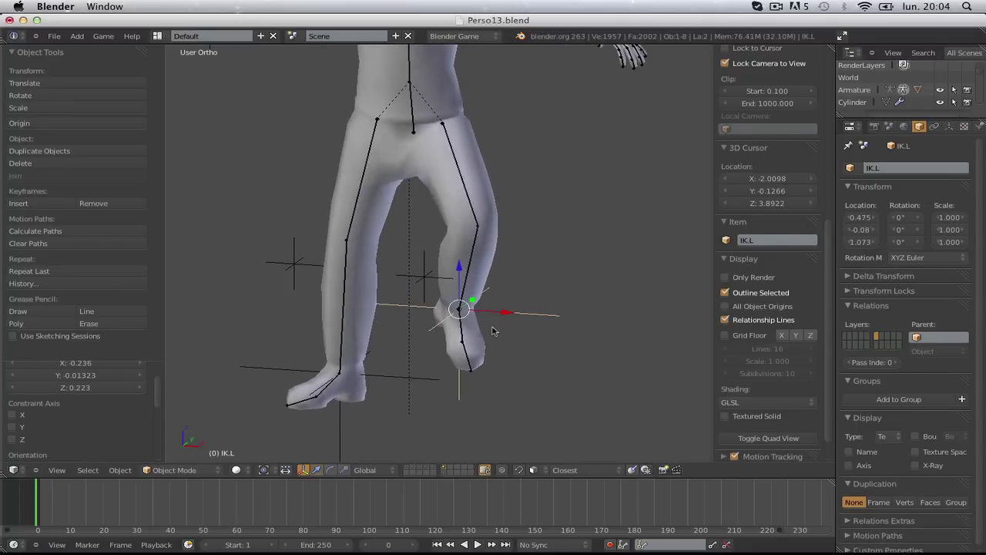
pyautogui.press('KP_3')
pyautogui.press('g')
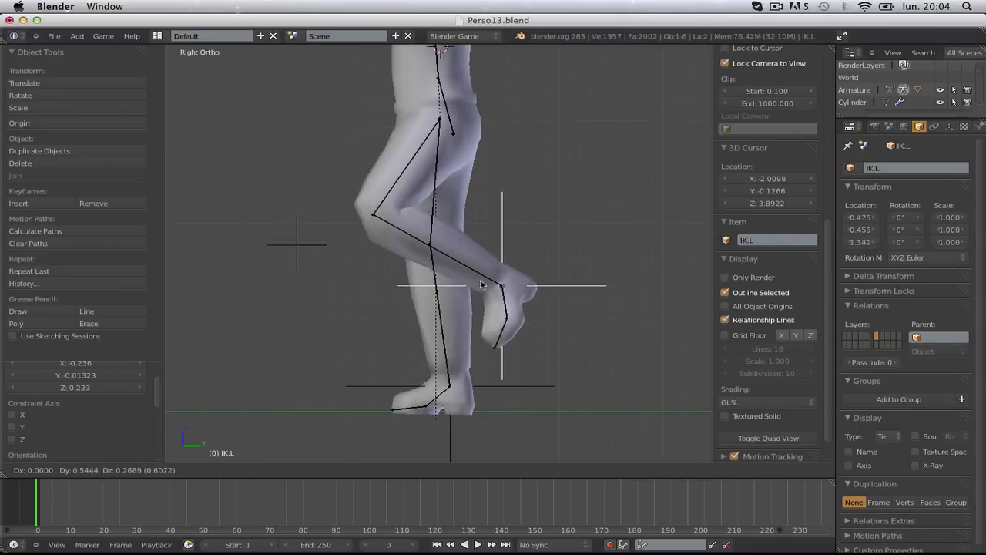
pyautogui.click(501, 286)
pyautogui.moveTo(501, 286); pyautogui.dragTo(446, 289, button='middle')
pyautogui.press('g')
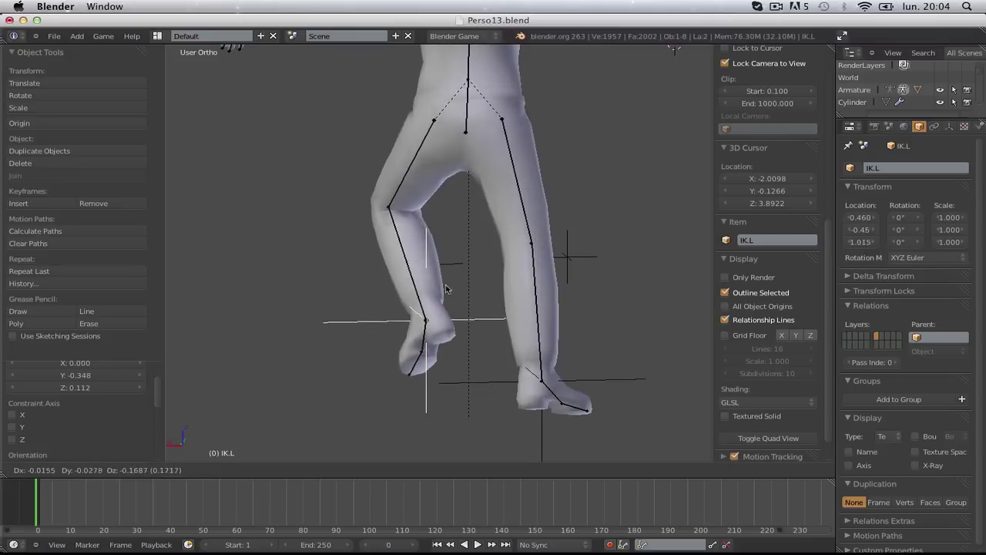
pyautogui.click(430, 247)
# - Show the model with textured shading and try swinging the left leg backward with IK.L in right view
pyautogui.hotkey('alt', 'z')
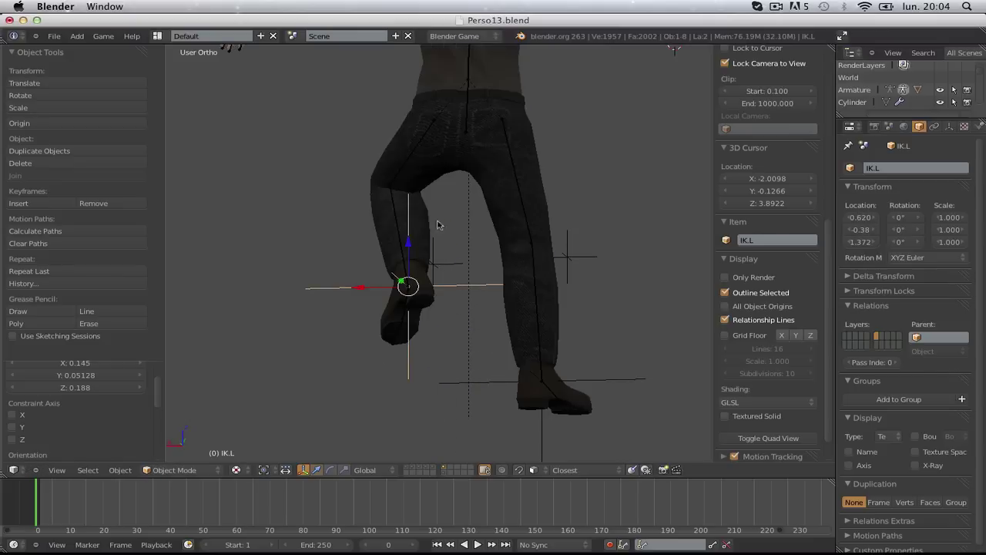
pyautogui.moveTo(439, 222); pyautogui.dragTo(510, 255, button='middle')
pyautogui.press('KP_3')
pyautogui.press('g')
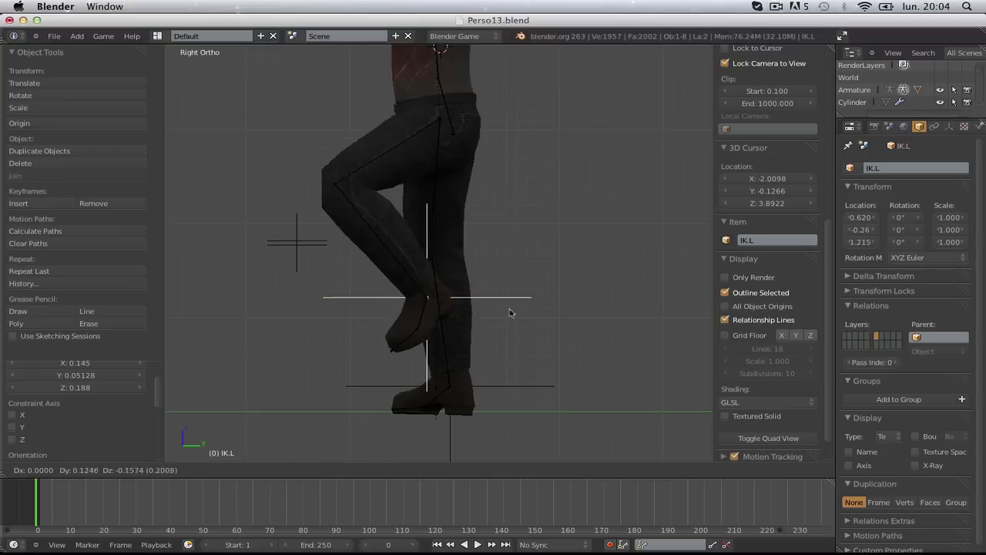
pyautogui.rightClick(681, 329)
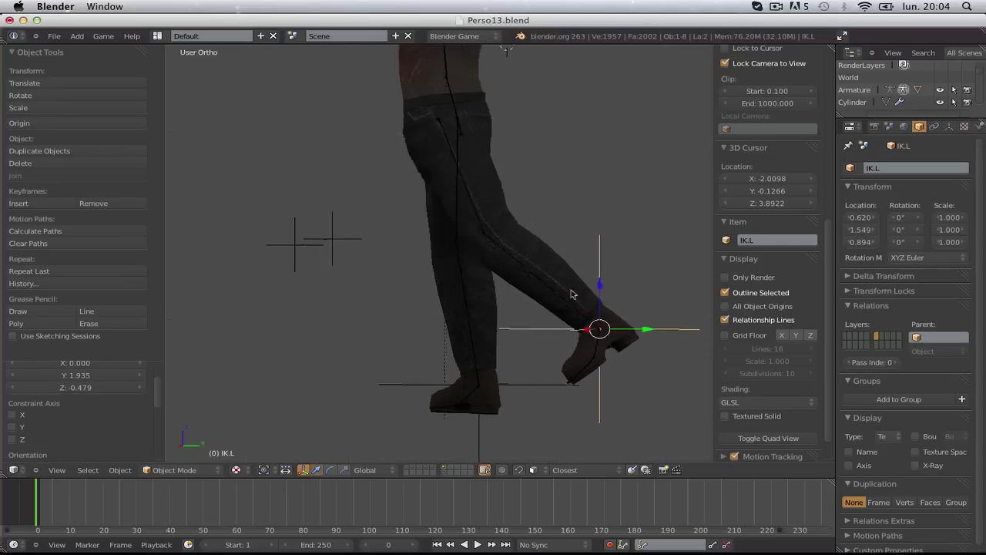
# - Lower the left foot in front of the body with IK.L from the right view and examine the hip up close
pyautogui.moveTo(567, 288); pyautogui.dragTo(504, 314, button='middle')
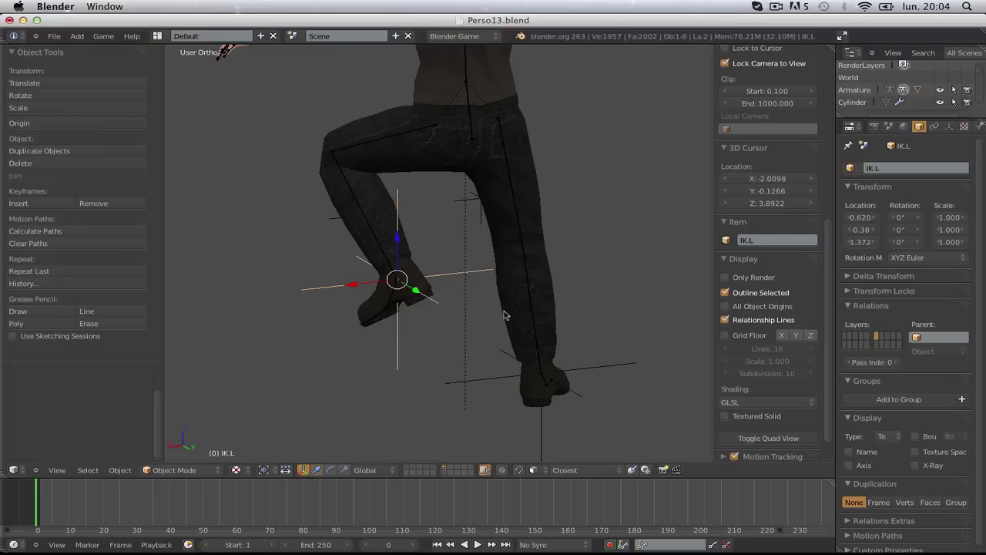
pyautogui.press('KP_3')
pyautogui.press('g')
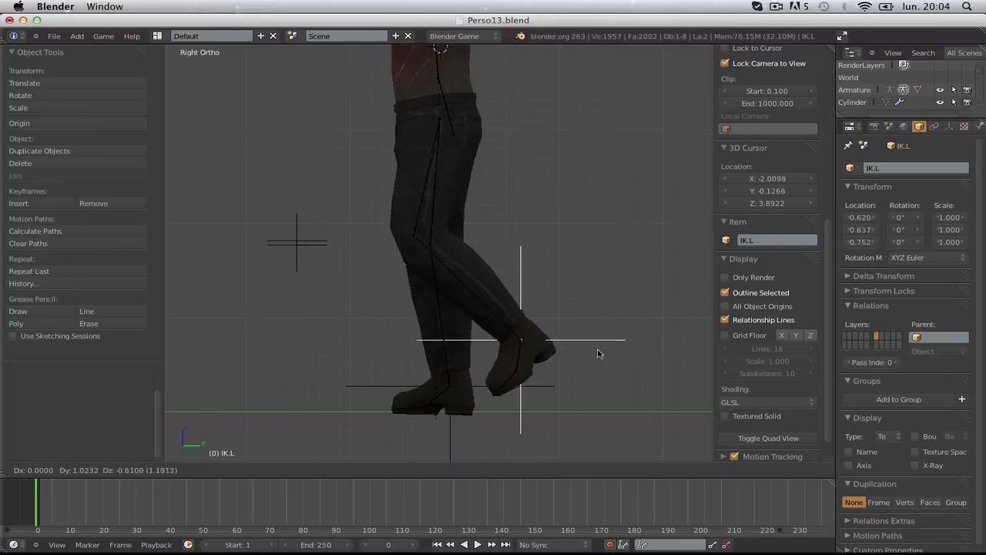
pyautogui.click(437, 377)
pyautogui.moveTo(437, 377); pyautogui.dragTo(392, 260, button='middle')
pyautogui.scroll(3, 393, 260)
pyautogui.press('g')
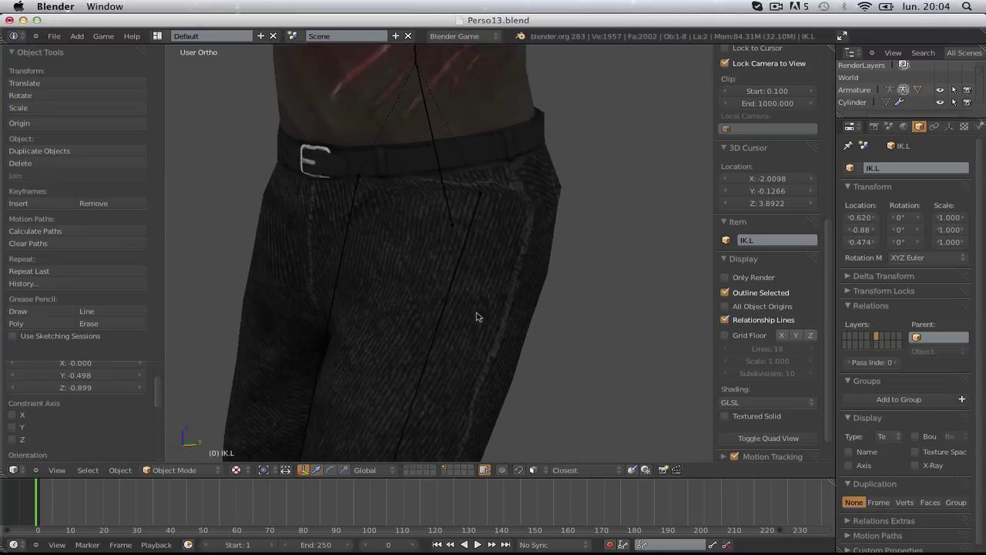
pyautogui.click(562, 351)
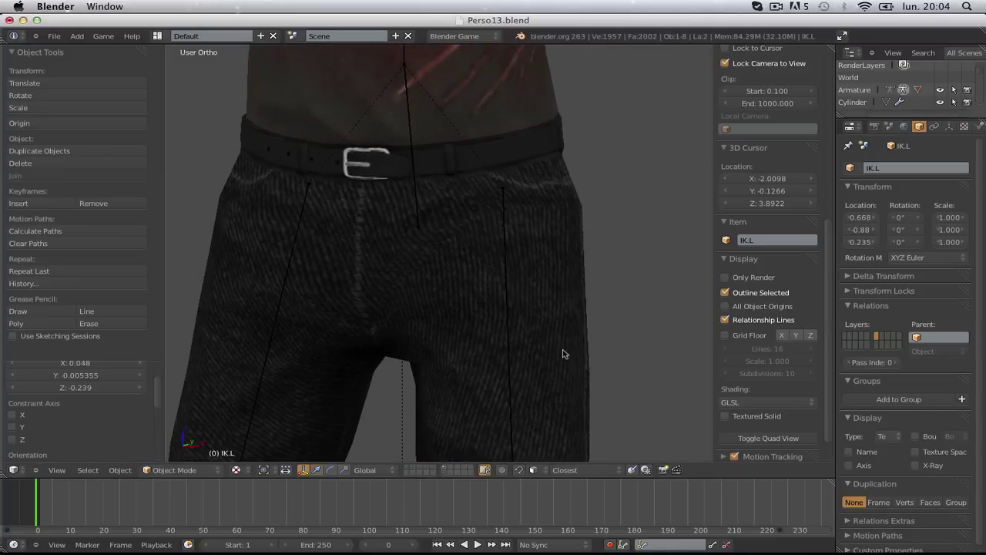
# - Raise the left foot gradually with IK.L in front view to test the hip and groin deformation
pyautogui.scroll(-3, 561, 353)
pyautogui.press('KP_1')
pyautogui.press('g')
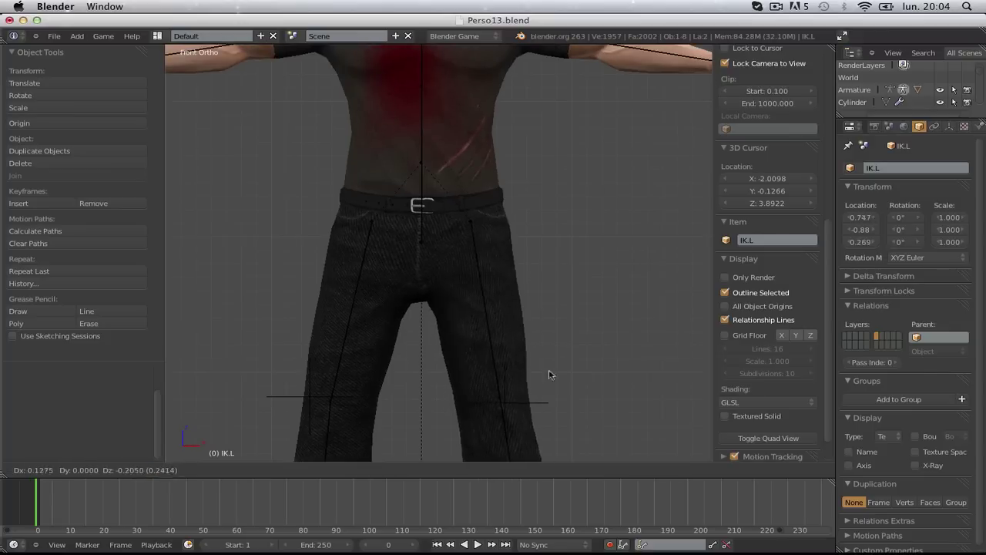
pyautogui.click(543, 354)
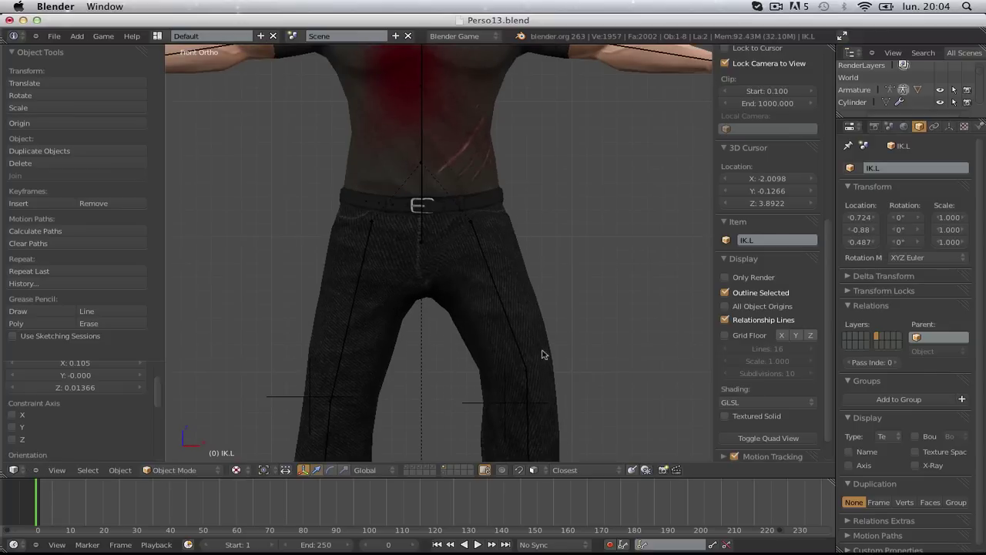
pyautogui.press('g')
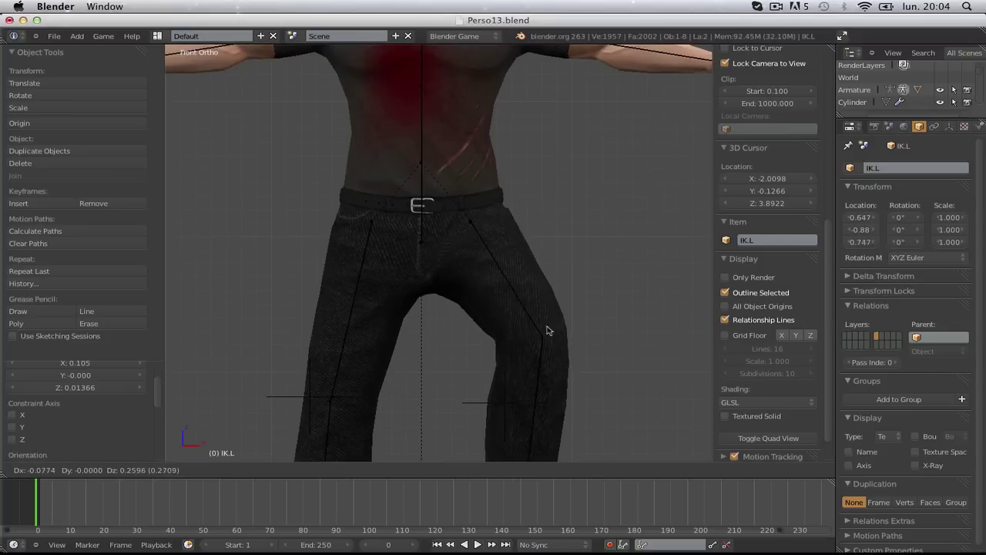
pyautogui.click(539, 308)
# - Select the left thigh bone and the body mesh, then return the mesh to Weight Paint mode with solid shading
pyautogui.moveTo(539, 308); pyautogui.dragTo(187, 460, button='middle')
pyautogui.rightClick(485, 377)
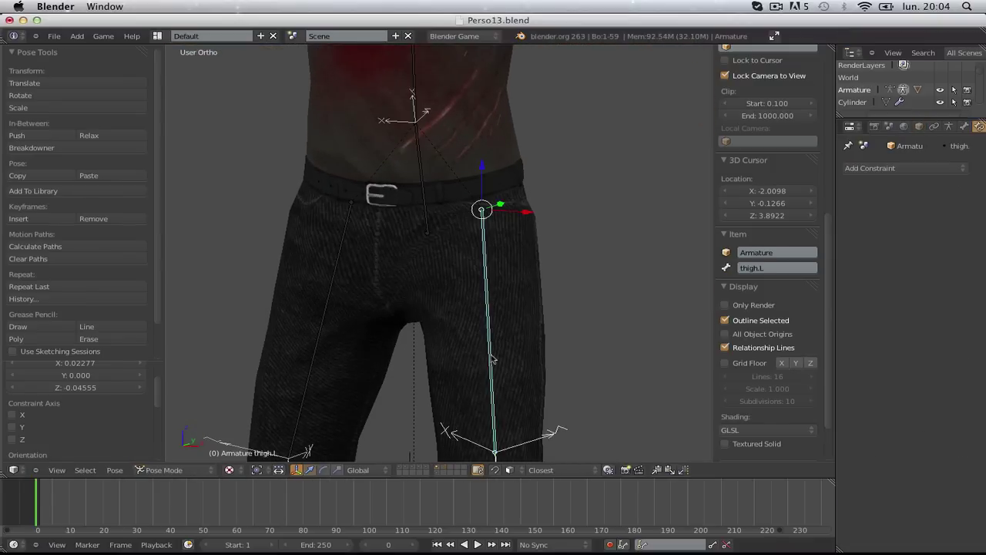
pyautogui.keyDown('shift'); pyautogui.rightClick(493, 358); pyautogui.keyUp('shift')
pyautogui.hotkey('ctrl', 'Tab')
pyautogui.press('z')
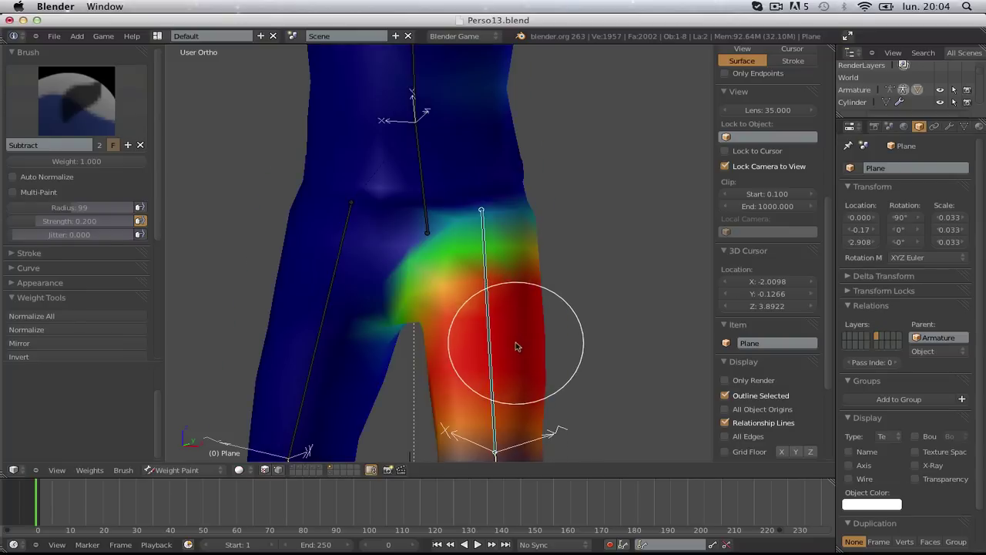
# - Subtract left thigh bone weight across the front of the hip and beside the groin
pyautogui.scroll(2, 514, 327)
pyautogui.scroll(-4, 506, 173)
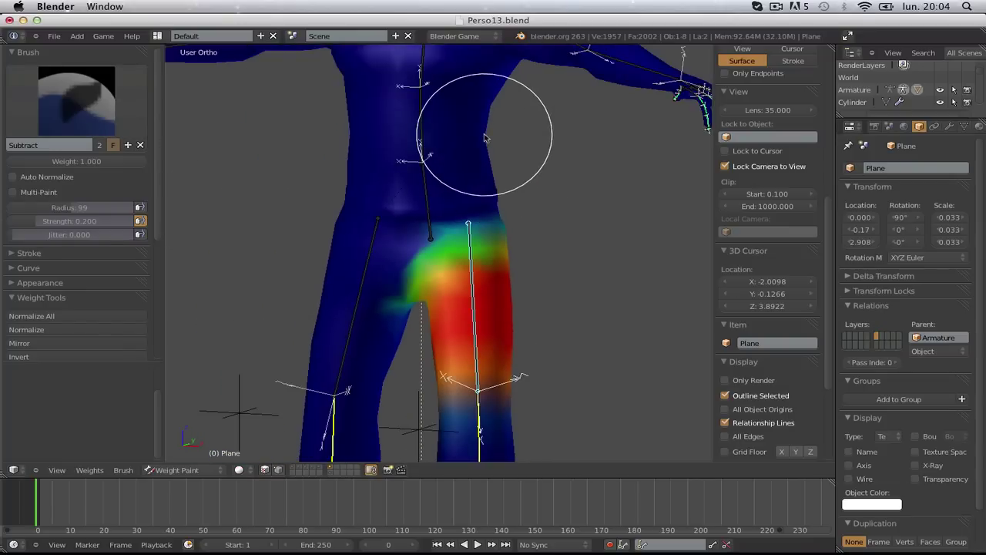
pyautogui.scroll(3, 409, 160)
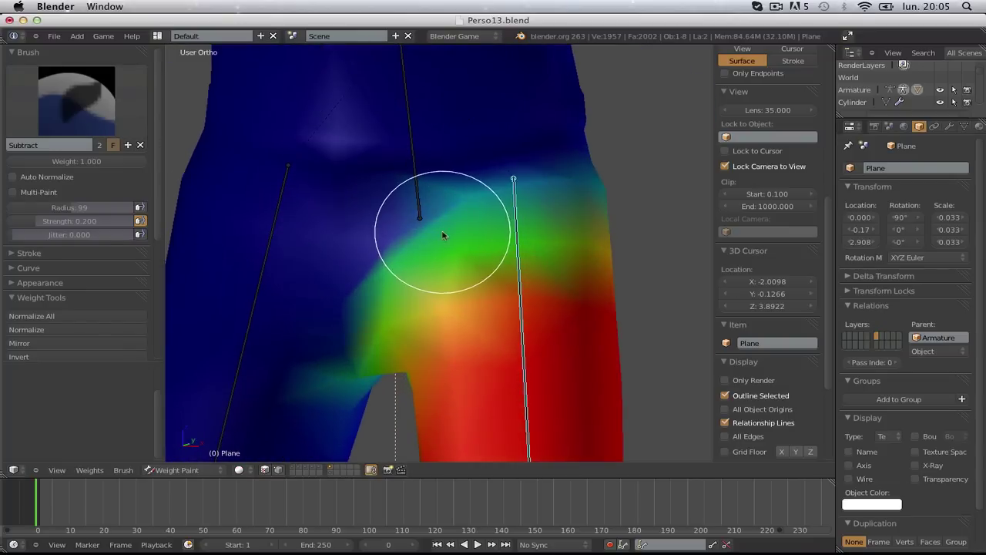
pyautogui.scroll(-1, 445, 229)
pyautogui.moveTo(509, 235)
pyautogui.mouseDown()
pyautogui.moveTo(431, 258)
pyautogui.moveTo(404, 277)
pyautogui.moveTo(400, 307)
pyautogui.moveTo(473, 264)
pyautogui.moveTo(531, 257)
pyautogui.moveTo(551, 276)
pyautogui.mouseUp()
pyautogui.moveTo(551, 276)
pyautogui.mouseDown(button='middle')
pyautogui.moveTo(452, 297)
pyautogui.moveTo(420, 318)
pyautogui.moveTo(472, 314)
pyautogui.moveTo(411, 314)
pyautogui.mouseUp(button='middle')
pyautogui.moveTo(411, 314)
pyautogui.mouseDown()
pyautogui.moveTo(408, 299)
pyautogui.moveTo(357, 288)
pyautogui.moveTo(372, 293)
pyautogui.moveTo(323, 331)
pyautogui.mouseUp()
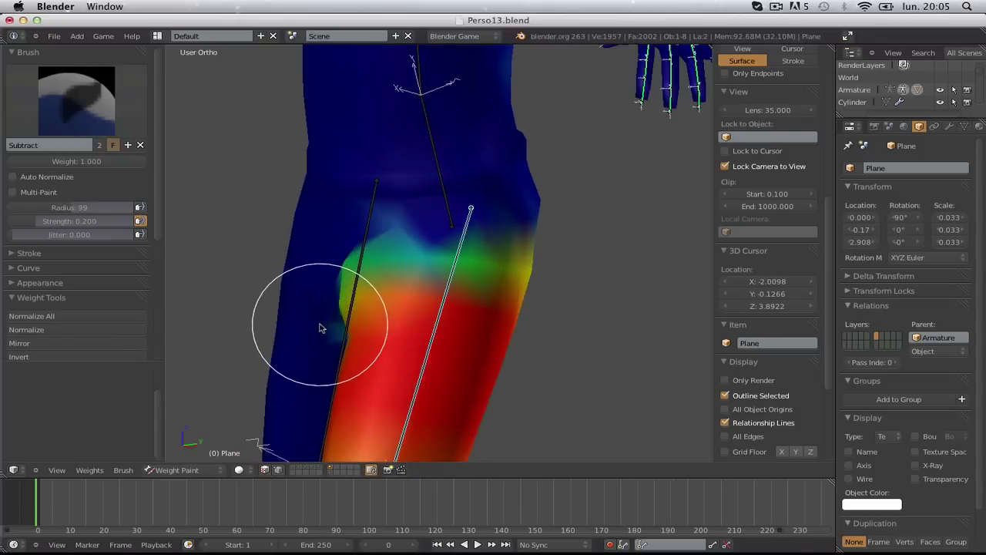
# - Reduce the left thigh bone's weight further at the inner thigh and along the upper hip edge
pyautogui.moveTo(324, 331)
pyautogui.mouseDown(button='middle')
pyautogui.moveTo(359, 311)
pyautogui.moveTo(463, 298)
pyautogui.mouseUp(button='middle')
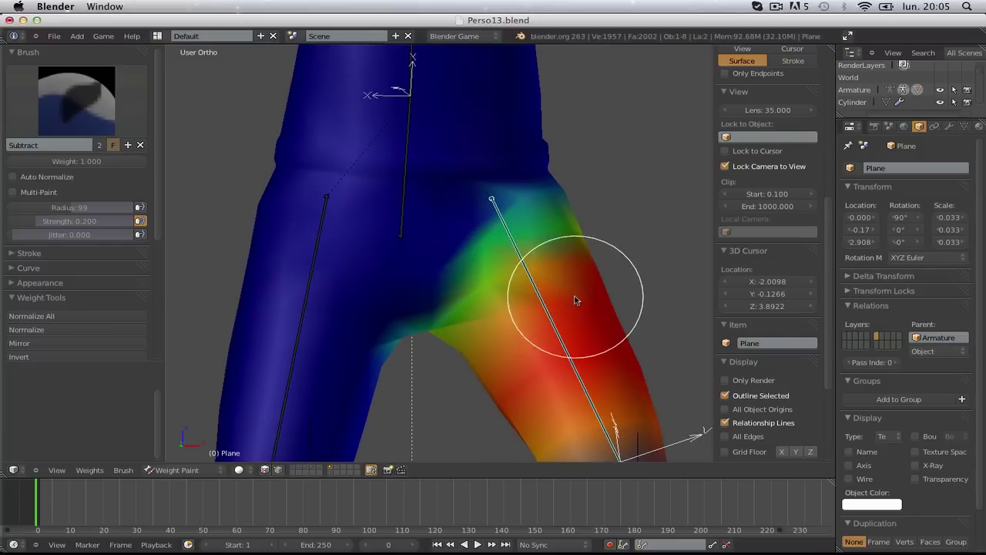
pyautogui.moveTo(577, 300); pyautogui.dragTo(462, 343, button='middle')
pyautogui.moveTo(412, 276)
pyautogui.mouseDown()
pyautogui.moveTo(384, 275)
pyautogui.moveTo(353, 296)
pyautogui.mouseUp()
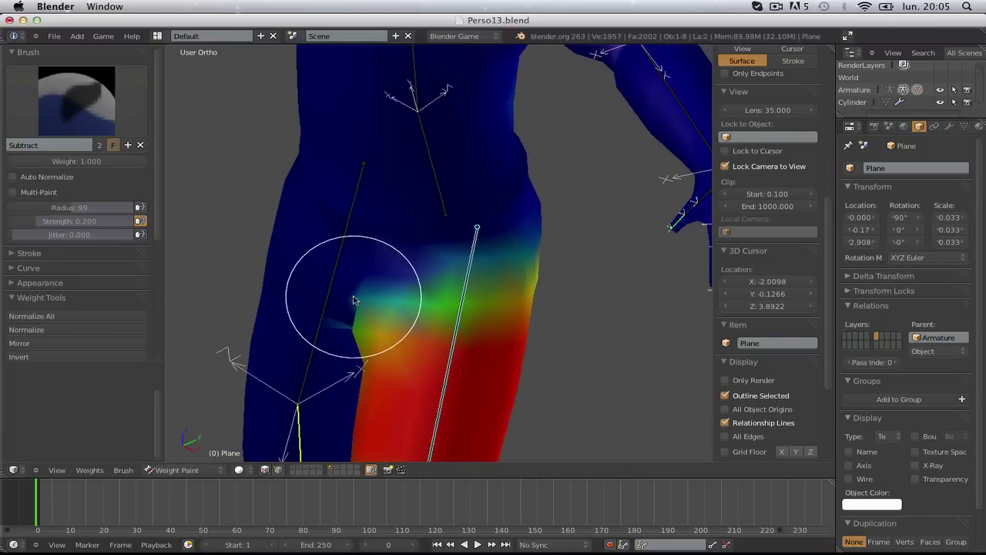
pyautogui.moveTo(477, 339)
pyautogui.mouseDown(button='middle')
pyautogui.moveTo(432, 319)
pyautogui.moveTo(540, 319)
pyautogui.moveTo(401, 308)
pyautogui.moveTo(464, 310)
pyautogui.moveTo(456, 311)
pyautogui.mouseUp(button='middle')
pyautogui.moveTo(399, 286); pyautogui.dragTo(387, 262)
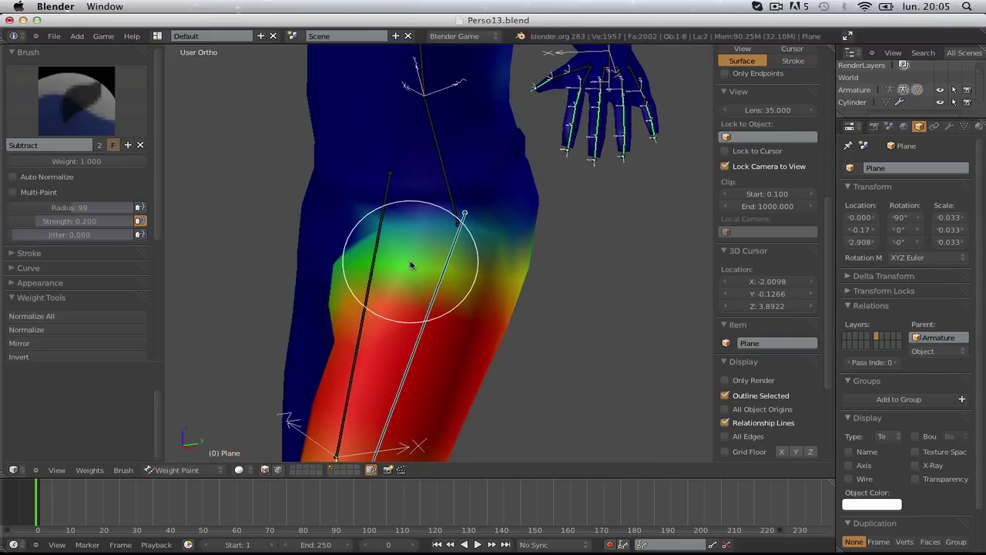
# - Set the Subtract brush to radius 85 and strength 0.107 and soften the left thigh weight around the crotch
pyautogui.moveTo(410, 265); pyautogui.dragTo(118, 221, button='middle')
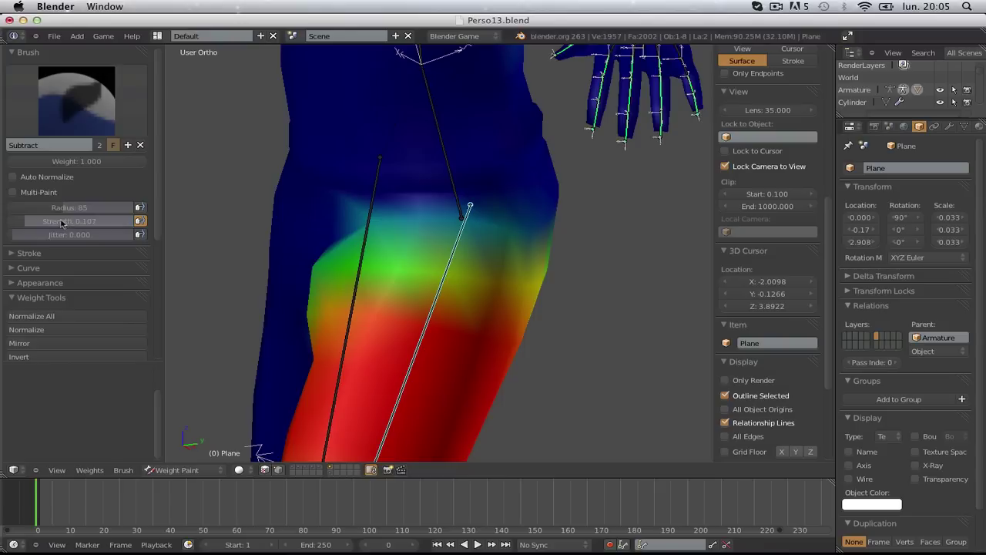
pyautogui.moveTo(277, 263)
pyautogui.mouseDown(button='middle')
pyautogui.moveTo(387, 267)
pyautogui.moveTo(511, 293)
pyautogui.mouseUp(button='middle')
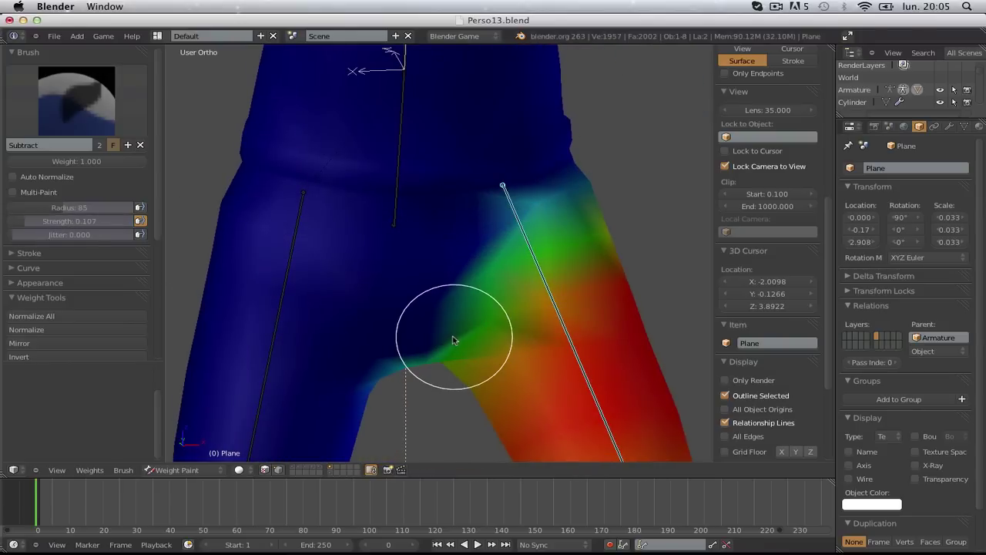
pyautogui.moveTo(420, 358)
pyautogui.mouseDown()
pyautogui.moveTo(427, 331)
pyautogui.moveTo(495, 264)
pyautogui.mouseUp()
pyautogui.moveTo(605, 247); pyautogui.dragTo(433, 253, button='middle')
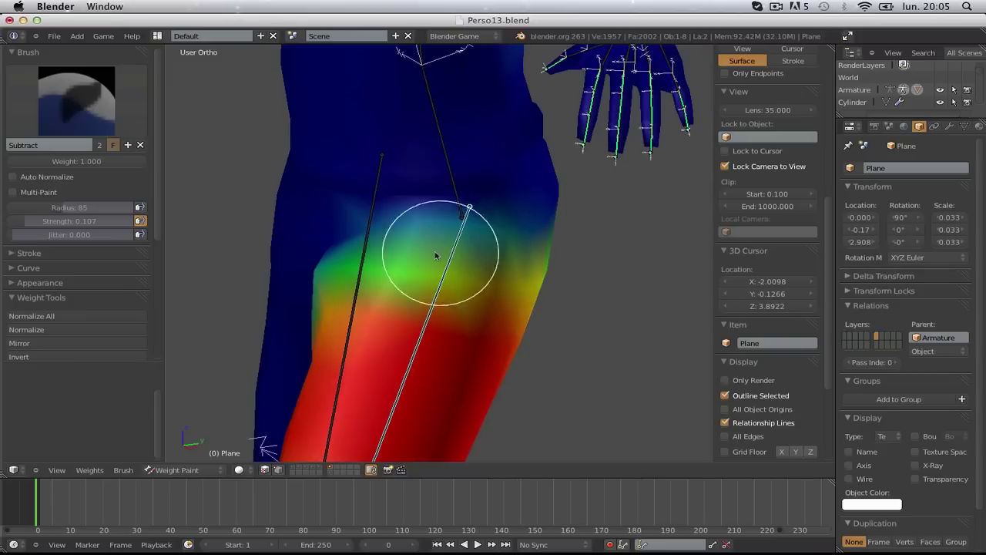
pyautogui.moveTo(326, 278)
pyautogui.mouseDown()
pyautogui.moveTo(306, 330)
pyautogui.moveTo(359, 272)
pyautogui.mouseUp()
# - Subtract left thigh bone weight on the front hip crease and check the weights from the side, rear and front
pyautogui.moveTo(479, 281)
pyautogui.mouseDown(button='middle')
pyautogui.moveTo(342, 264)
pyautogui.moveTo(595, 254)
pyautogui.moveTo(598, 176)
pyautogui.moveTo(627, 220)
pyautogui.moveTo(577, 290)
pyautogui.mouseUp(button='middle')
pyautogui.moveTo(504, 315); pyautogui.dragTo(503, 259, button='middle')
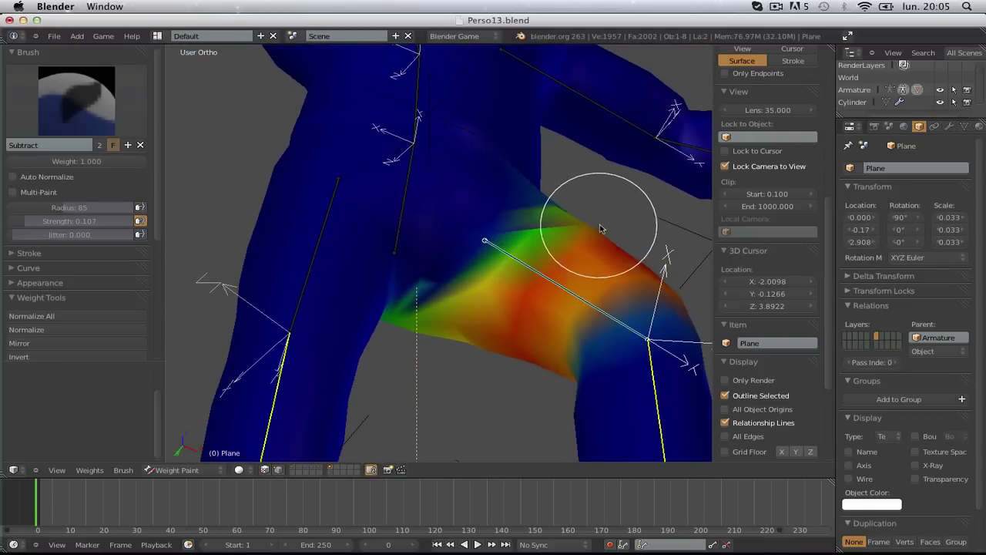
pyautogui.moveTo(568, 253); pyautogui.dragTo(523, 279, button='middle')
pyautogui.moveTo(486, 265); pyautogui.dragTo(483, 252)
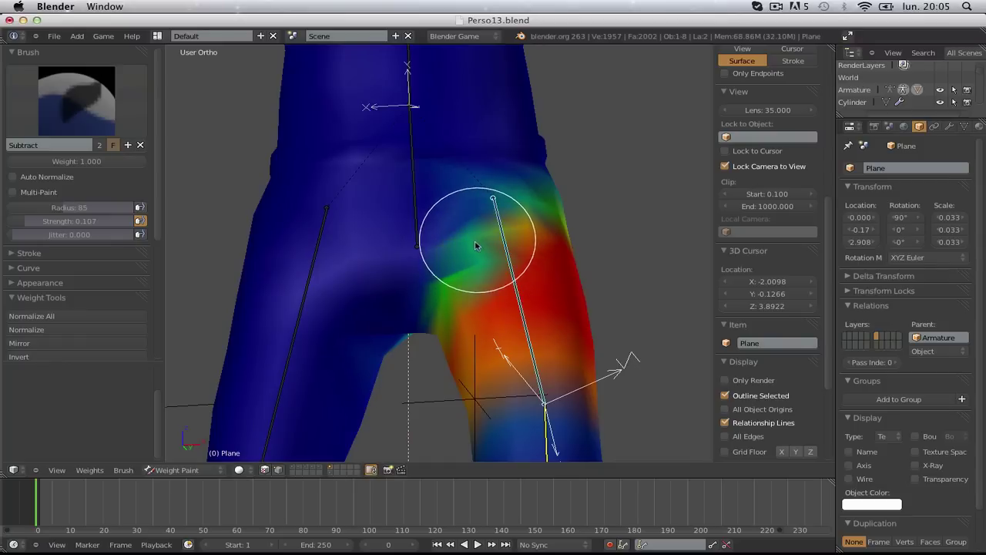
pyautogui.moveTo(474, 270)
pyautogui.mouseDown(button='middle')
pyautogui.moveTo(493, 279)
pyautogui.moveTo(493, 315)
pyautogui.mouseUp(button='middle')
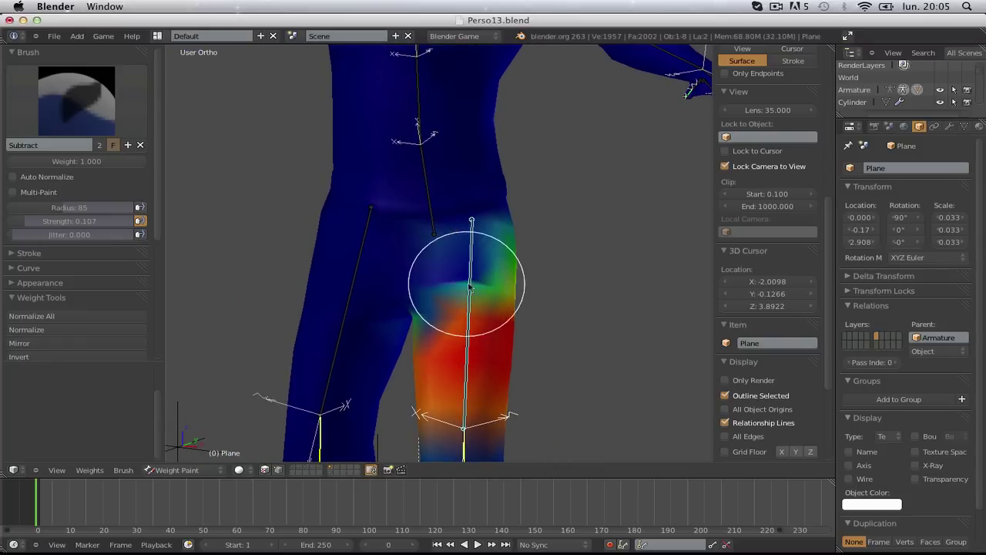
pyautogui.moveTo(489, 285); pyautogui.dragTo(447, 295, button='middle')
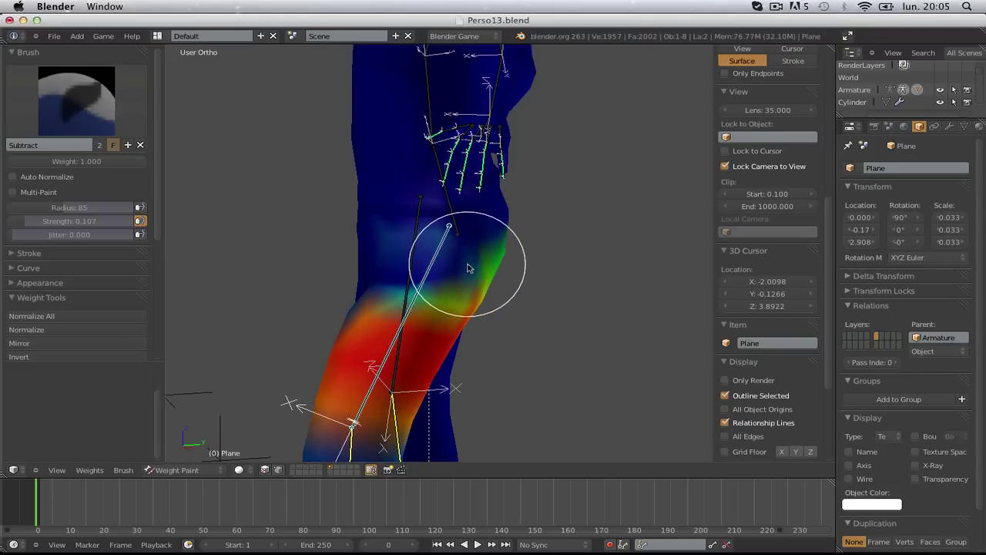
pyautogui.moveTo(473, 270)
pyautogui.mouseDown(button='middle')
pyautogui.moveTo(489, 268)
pyautogui.moveTo(420, 270)
pyautogui.mouseUp(button='middle')
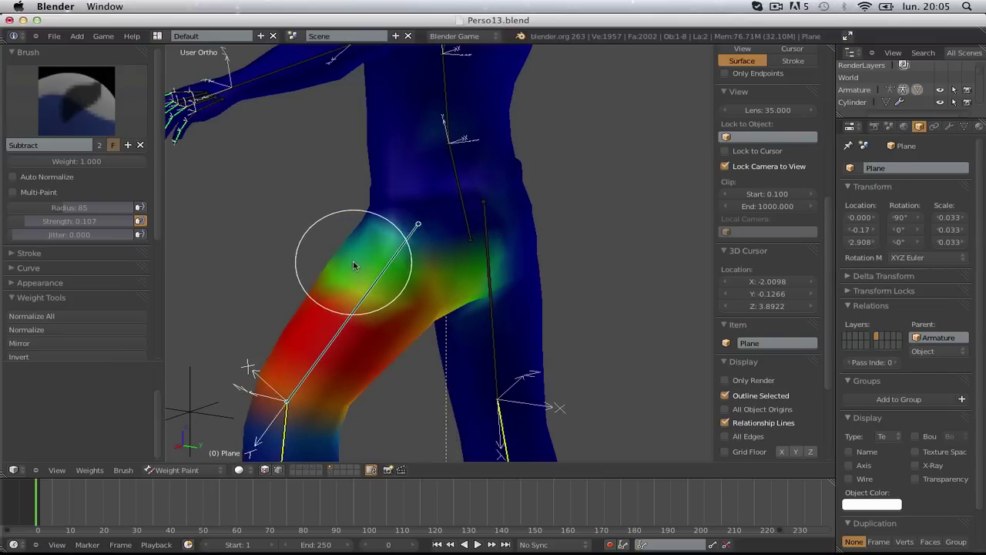
pyautogui.moveTo(353, 266)
pyautogui.mouseDown(button='middle')
pyautogui.moveTo(488, 277)
pyautogui.moveTo(656, 226)
pyautogui.moveTo(574, 266)
pyautogui.moveTo(575, 284)
pyautogui.mouseUp(button='middle')
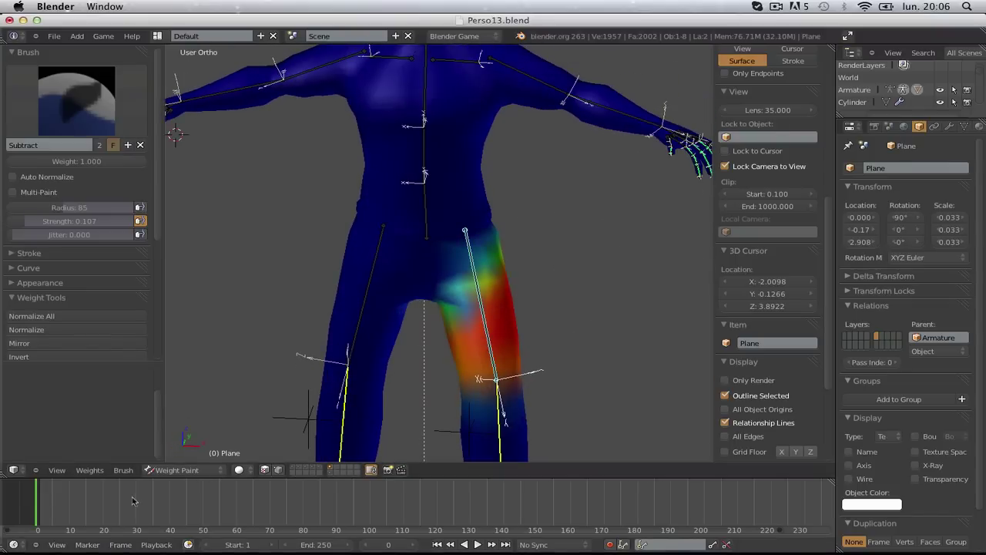
# - Return the mesh to Object Mode with textured shading, deselect everything and examine the hip area
pyautogui.hotkey('ctrl', 'Tab')
pyautogui.hotkey('alt', 'z')
pyautogui.press('a')
pyautogui.scroll(3, 518, 355)
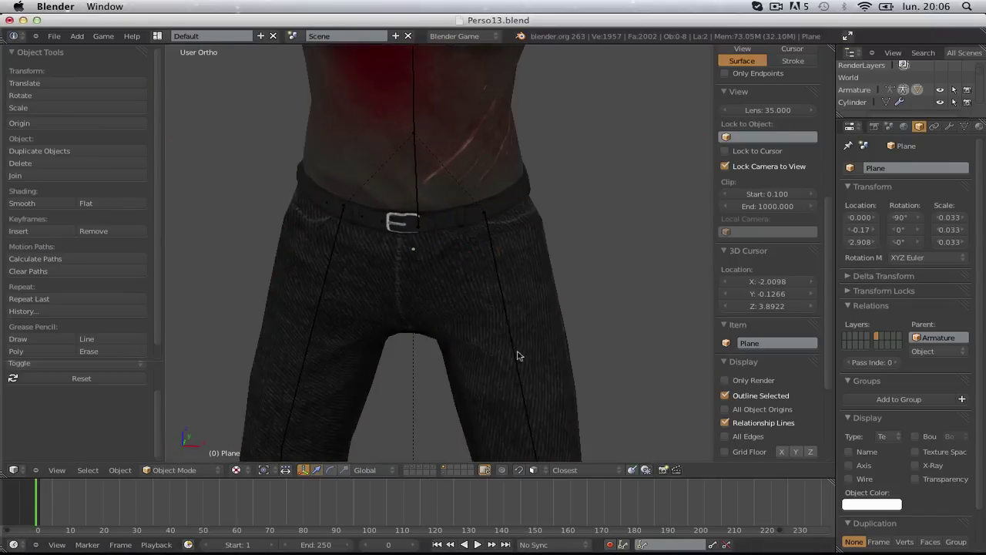
pyautogui.scroll(-2, 519, 354)
pyautogui.moveTo(520, 354); pyautogui.dragTo(537, 362, button='middle')
pyautogui.scroll(-3, 493, 360)
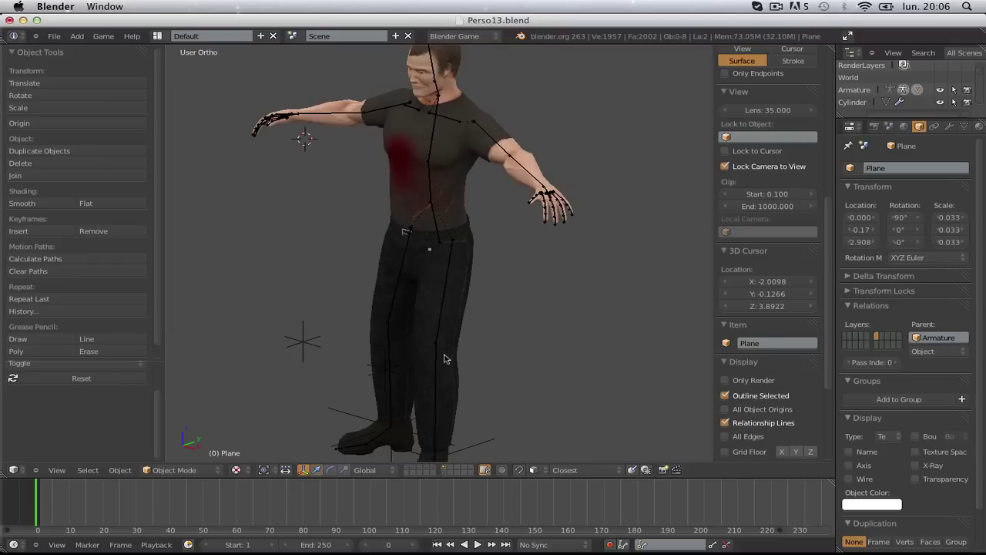
# - Move the left foot target IK.L behind the body in the right side view and rotate it about -34°
pyautogui.press('KP_3')
pyautogui.scroll(4, 446, 359)
pyautogui.rightClick(366, 384)
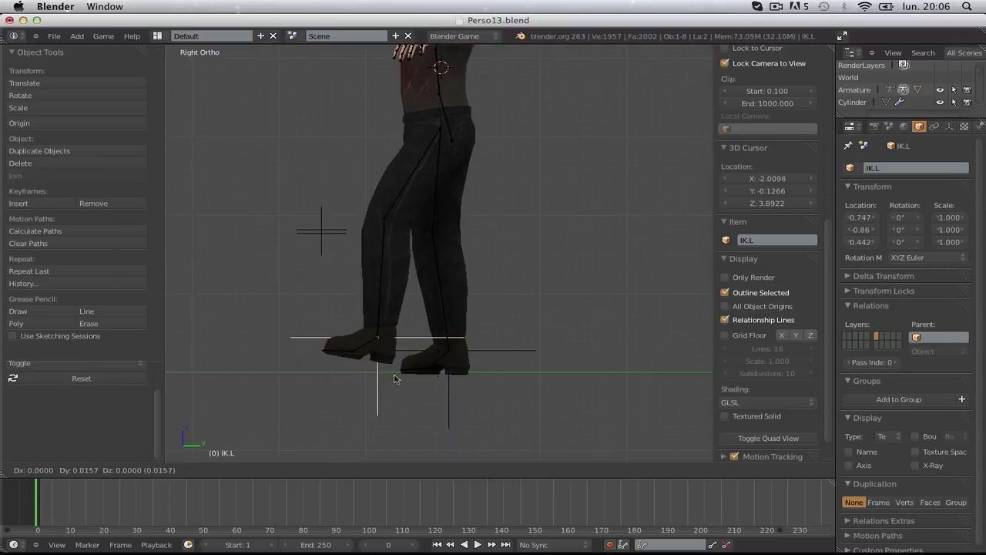
pyautogui.press('g')
pyautogui.click(592, 318)
pyautogui.press('r')
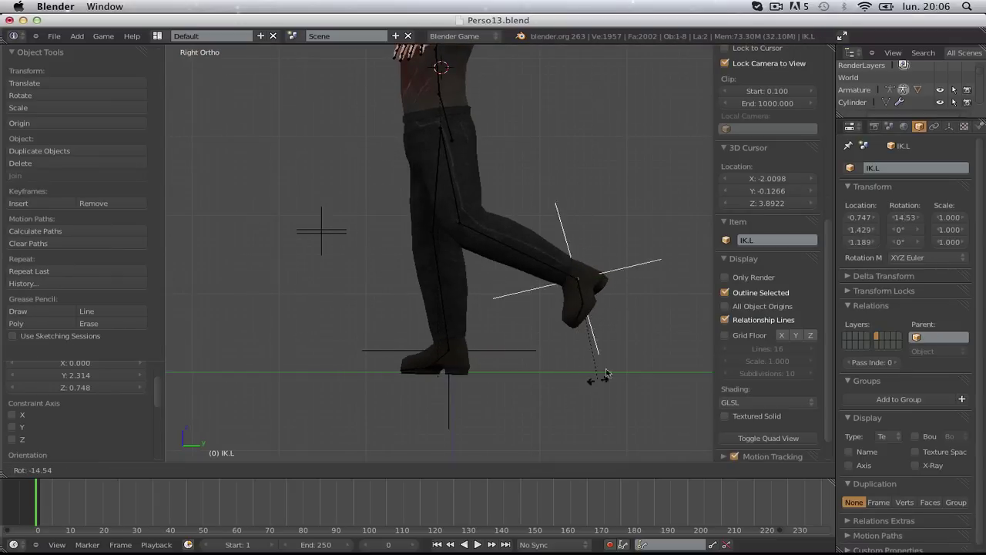
pyautogui.click(624, 341)
# - Swing IK.L high behind the body and back down in front, and raise it about 0.27
pyautogui.press('g')
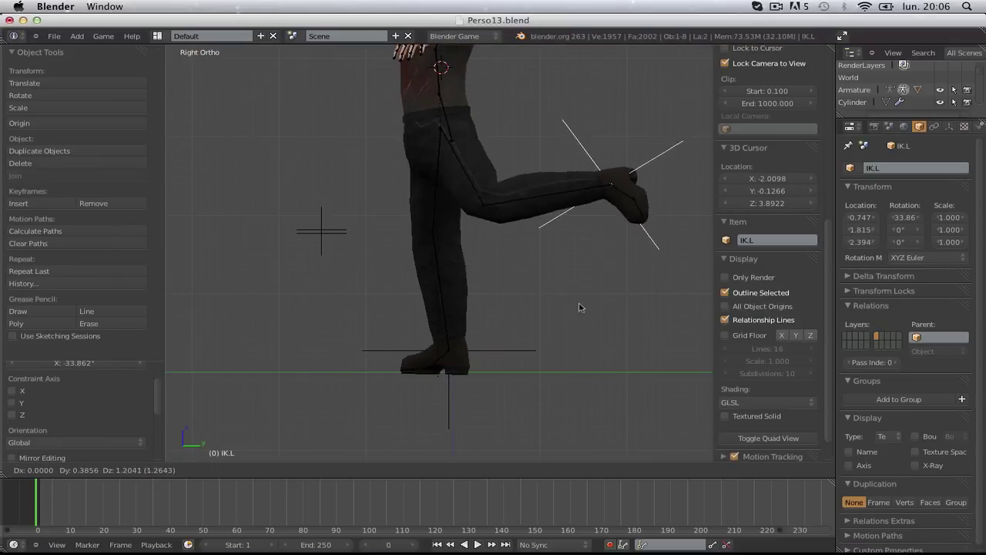
pyautogui.click(390, 467)
pyautogui.moveTo(403, 291); pyautogui.dragTo(532, 308, button='middle')
pyautogui.scroll(2, 532, 308)
pyautogui.press('g')
pyautogui.click(523, 205)
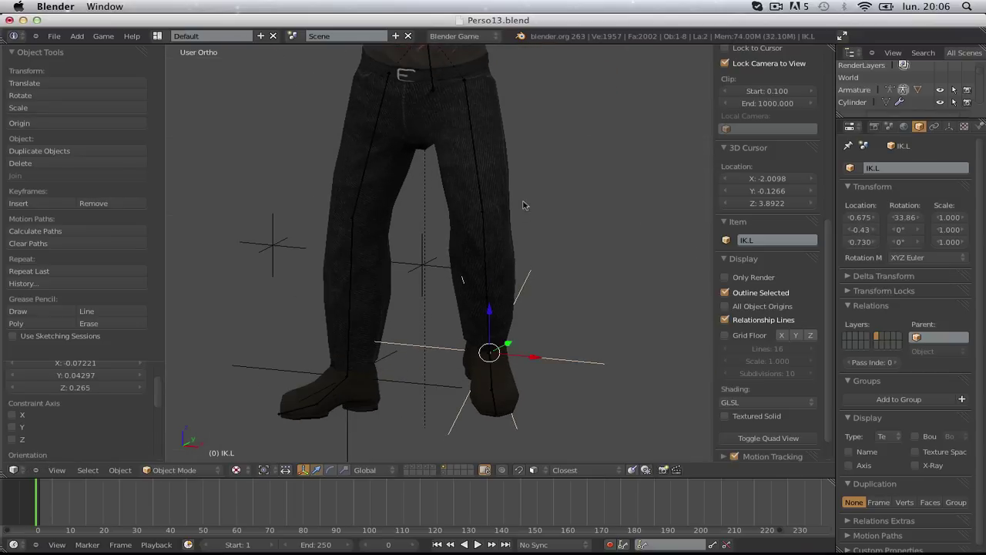
# - Examine the crotch from the front and try swinging IK.L inward under the body
pyautogui.keyDown('shift'); pyautogui.moveTo(512, 258); pyautogui.dragTo(499, 408, button='middle'); pyautogui.keyUp('shift')
pyautogui.scroll(5, 495, 291)
pyautogui.moveTo(495, 290)
pyautogui.mouseDown(button='middle')
pyautogui.moveTo(478, 285)
pyautogui.moveTo(445, 296)
pyautogui.moveTo(510, 289)
pyautogui.mouseUp(button='middle')
pyautogui.press('KP_1')
pyautogui.press('Home')
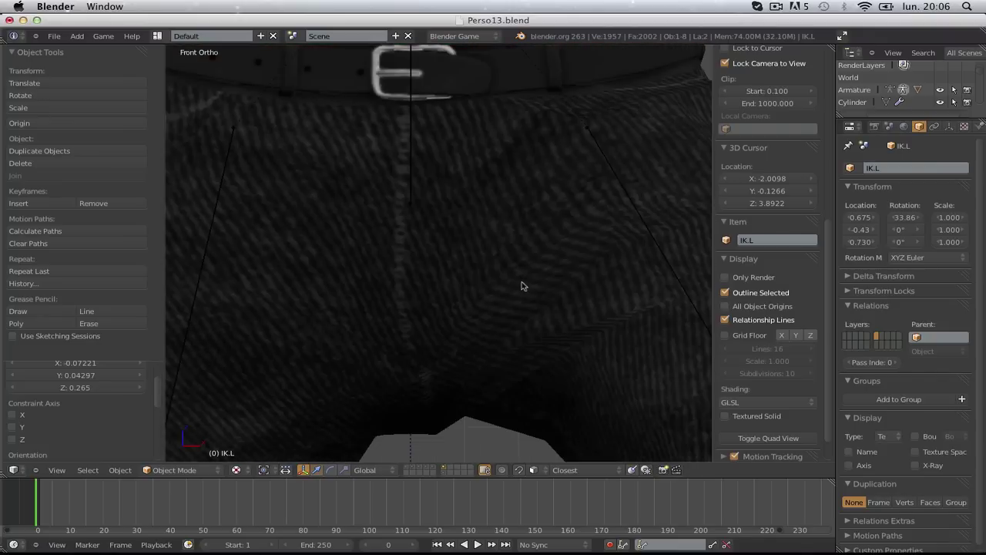
pyautogui.press('g')
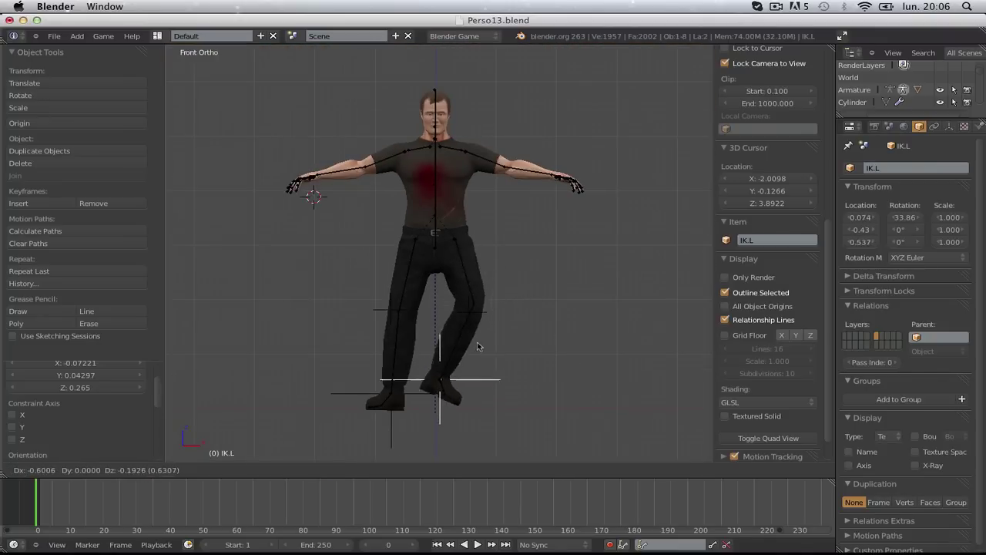
pyautogui.click(520, 358)
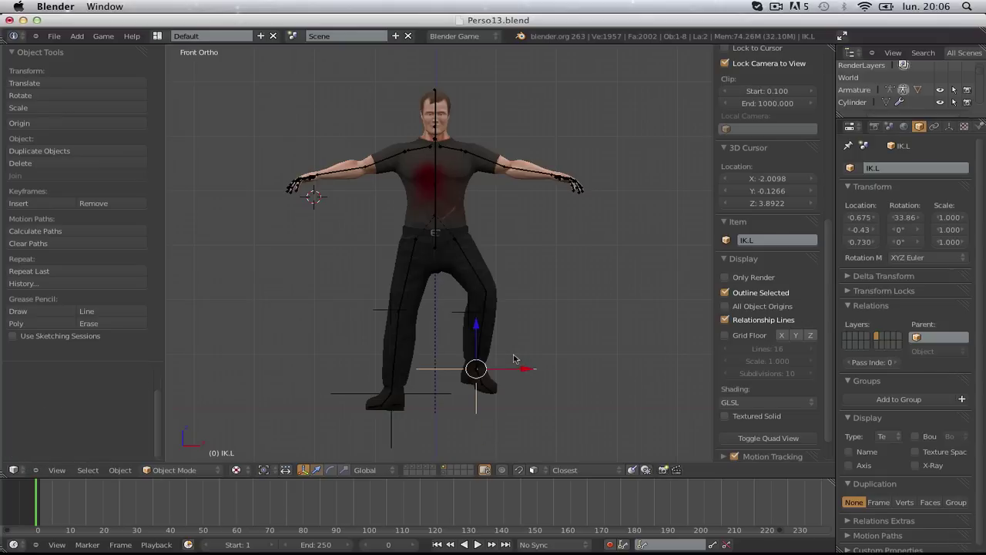
# - Raise IK.L about 0.65 in the front view and check how the left hip deforms
pyautogui.press('g')
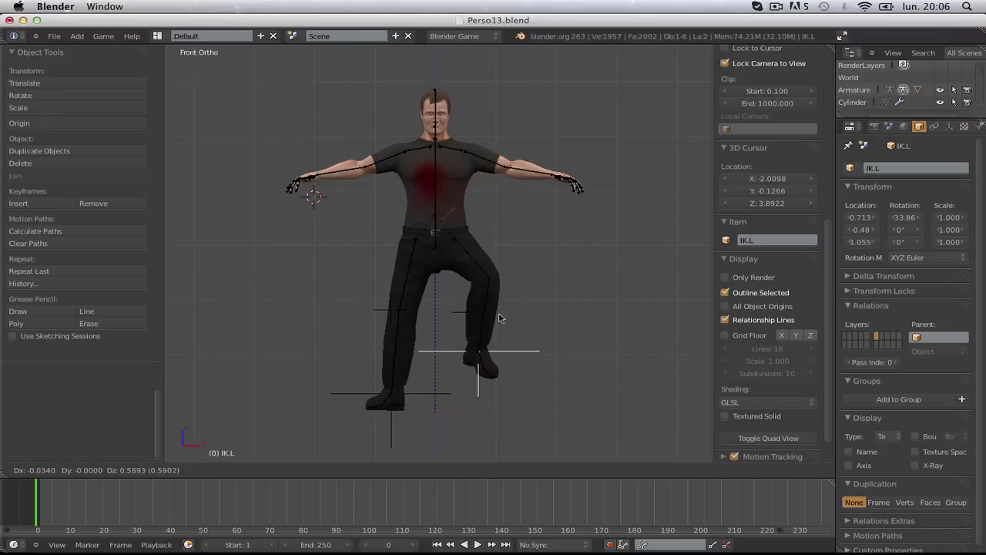
pyautogui.click(501, 325)
pyautogui.scroll(5, 486, 291)
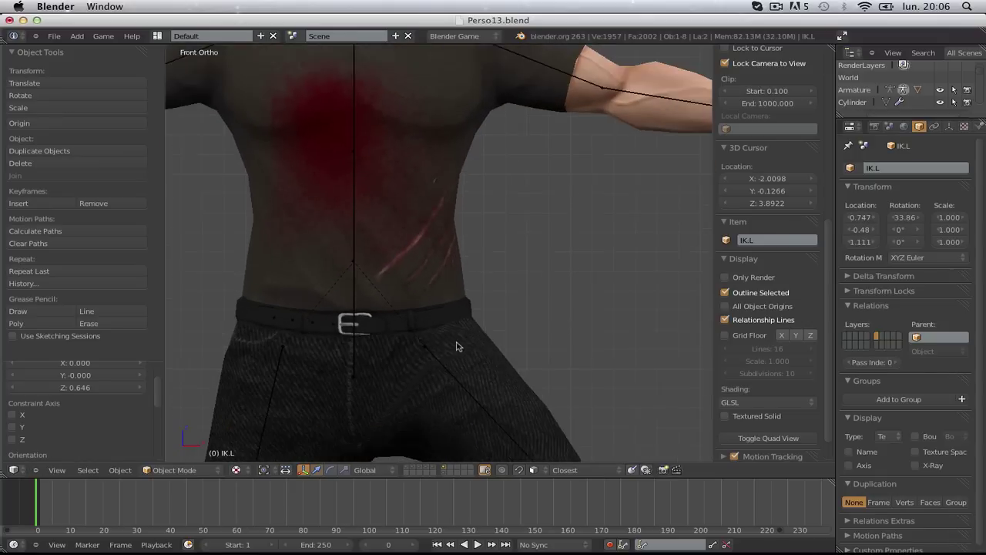
pyautogui.moveTo(459, 346); pyautogui.dragTo(493, 264, button='middle')
# - Reselect IK.L and move it forward about 0.24 in the right side view to lift the knee
pyautogui.rightClick(497, 268)
pyautogui.scroll(-2, 479, 368)
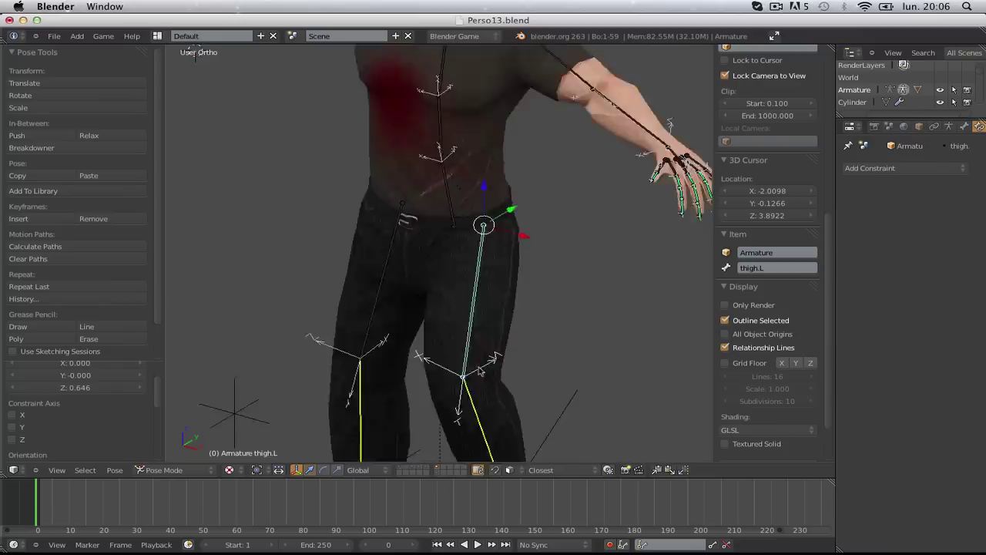
pyautogui.scroll(-5, 478, 373)
pyautogui.rightClick(494, 367)
pyautogui.press('KP_3')
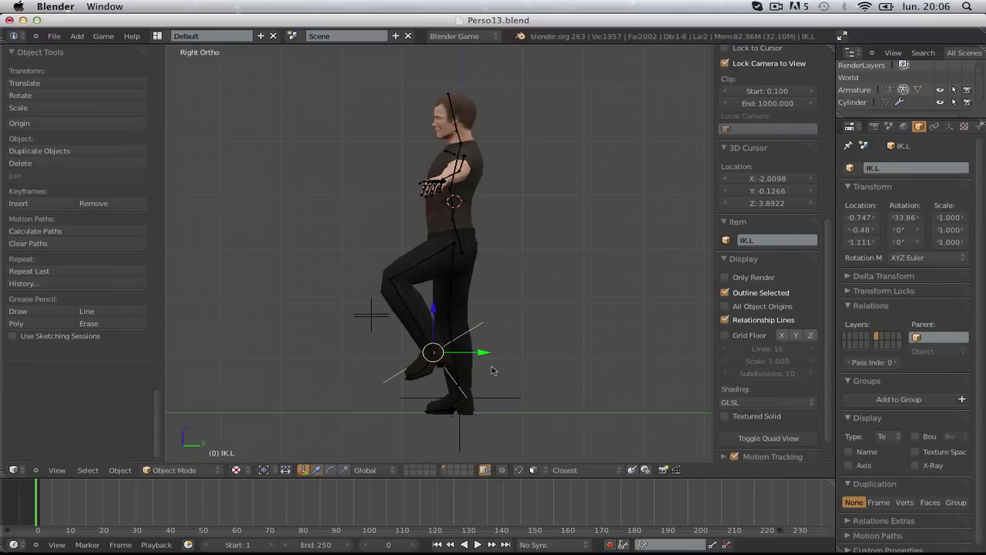
pyautogui.press('g')
pyautogui.click(476, 369)
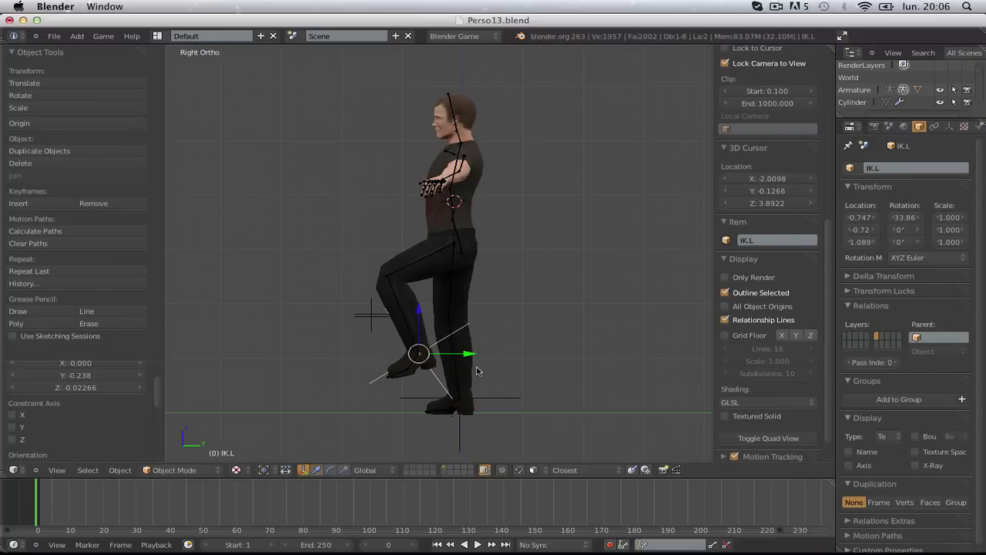
# - Select the thigh.L bone in the armature and put the body mesh Plane into Weight Paint mode
pyautogui.scroll(4, 454, 339)
pyautogui.moveTo(423, 295); pyautogui.dragTo(504, 341, button='middle')
pyautogui.scroll(3, 503, 335)
pyautogui.rightClick(484, 293)
pyautogui.hotkey('ctrl', 'Tab')
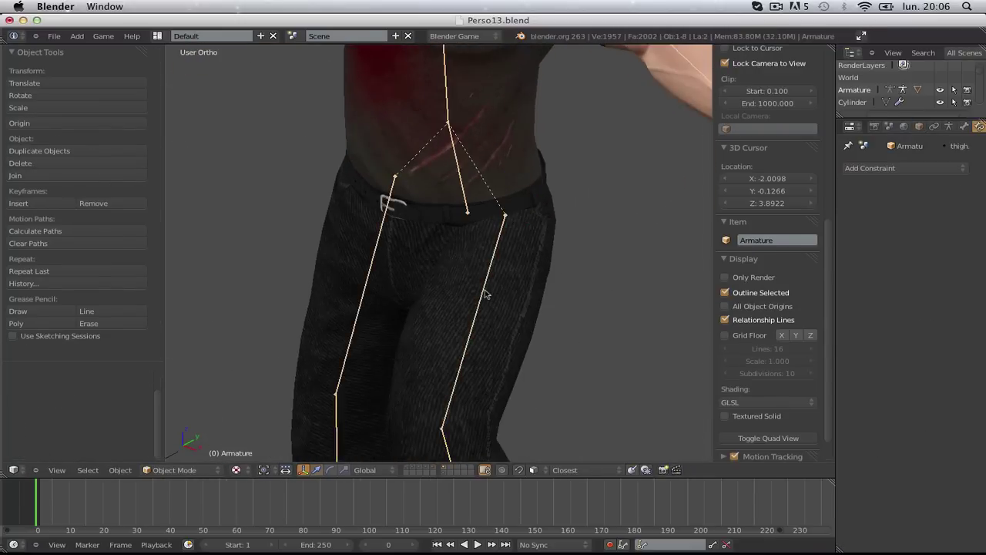
pyautogui.hotkey('ctrl', 'Tab')
pyautogui.rightClick(514, 321)
pyautogui.hotkey('ctrl', 'Tab')
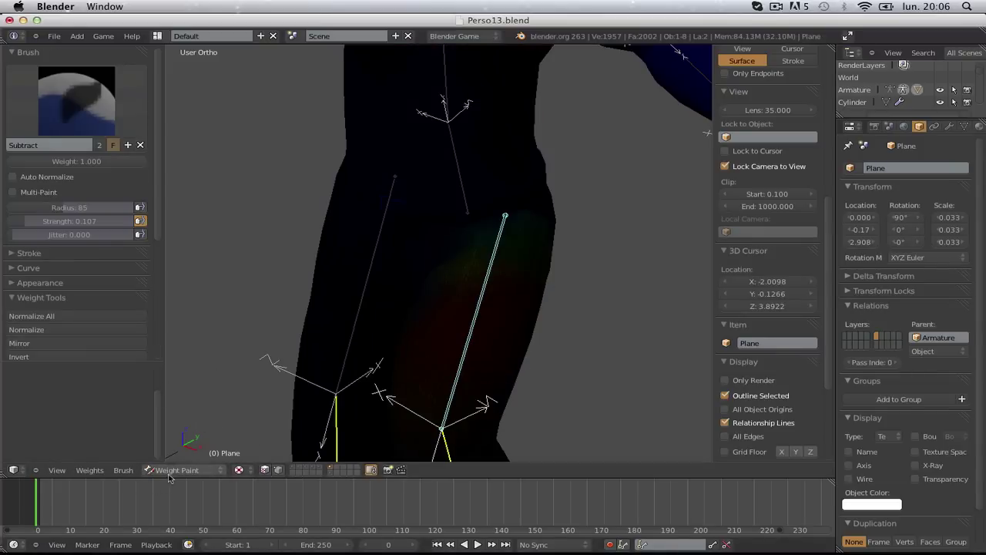
pyautogui.click(177, 469)
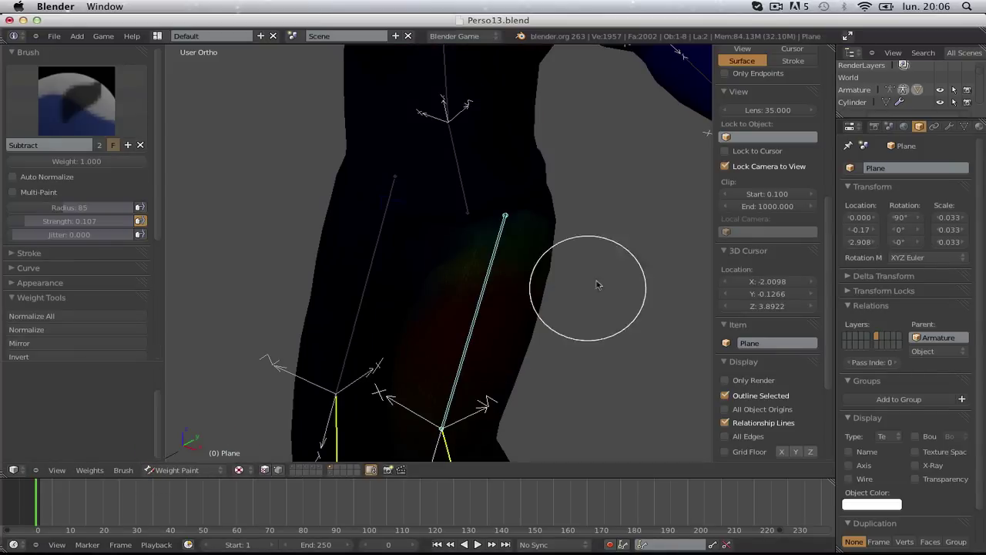
# - Try subtracting more left thigh weight along the hip crease and upper thigh, and undo those strokes
pyautogui.scroll(2, 590, 231)
pyautogui.moveTo(584, 189)
pyautogui.mouseDown()
pyautogui.moveTo(499, 209)
pyautogui.moveTo(514, 236)
pyautogui.mouseUp()
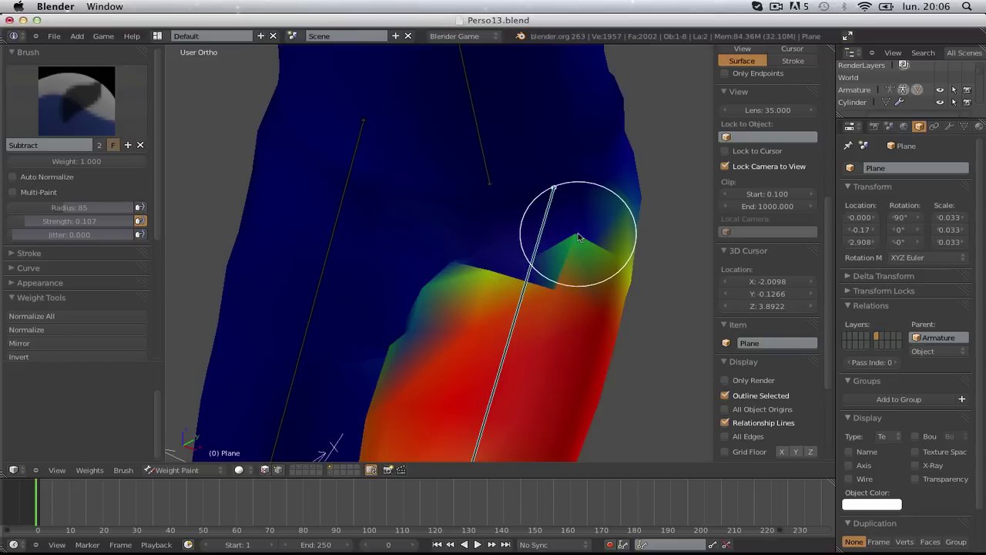
pyautogui.moveTo(574, 244); pyautogui.dragTo(577, 247)
pyautogui.moveTo(467, 279)
pyautogui.mouseDown()
pyautogui.moveTo(425, 301)
pyautogui.moveTo(499, 288)
pyautogui.mouseUp()
pyautogui.scroll(-7, 508, 284)
pyautogui.moveTo(508, 284); pyautogui.dragTo(431, 268, button='middle')
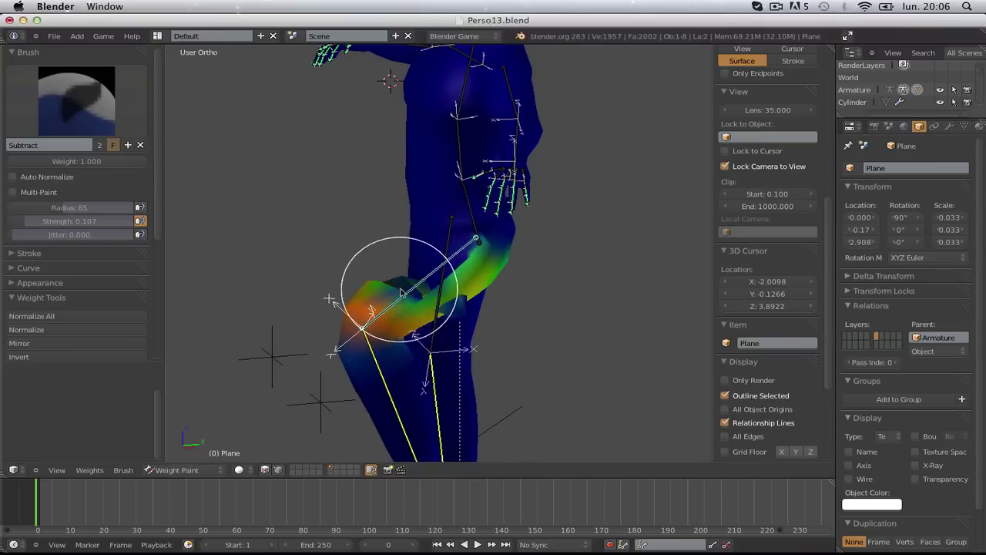
pyautogui.moveTo(423, 304); pyautogui.dragTo(433, 326, button='middle')
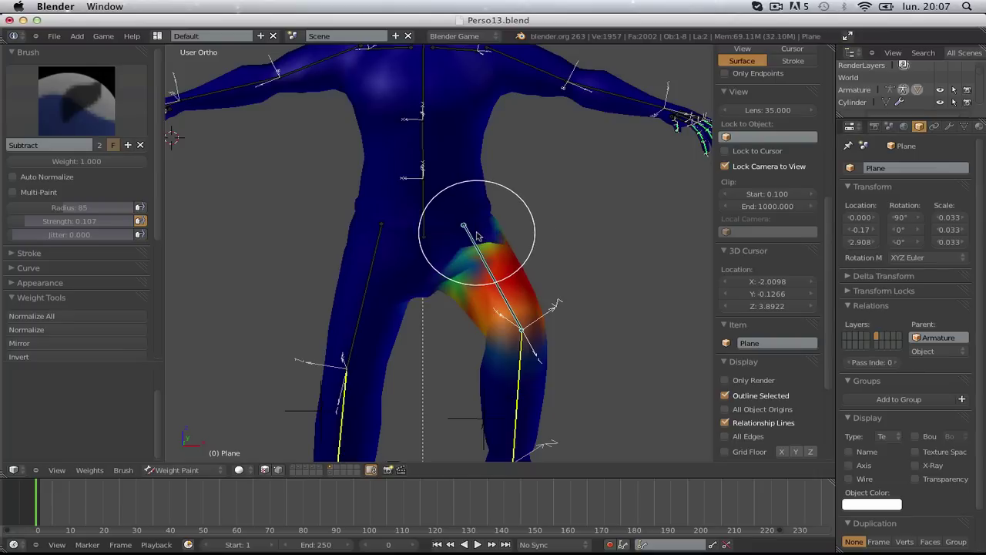
pyautogui.press('alt+super+z')
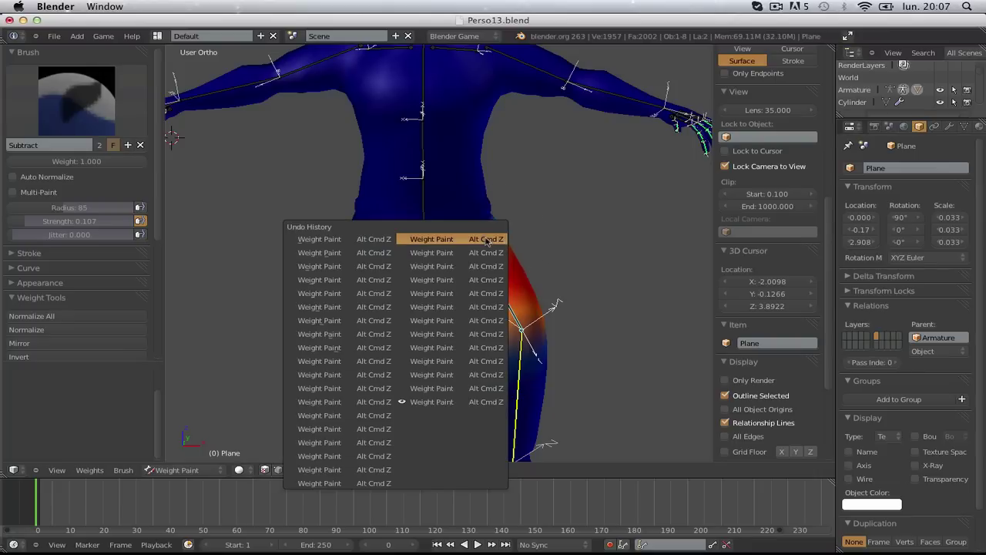
pyautogui.click(487, 238)
# - Switch to the Draw brush at strength 0.500 and add left thigh bone weight on the inner thigh
pyautogui.moveTo(557, 251); pyautogui.dragTo(383, 250, button='middle')
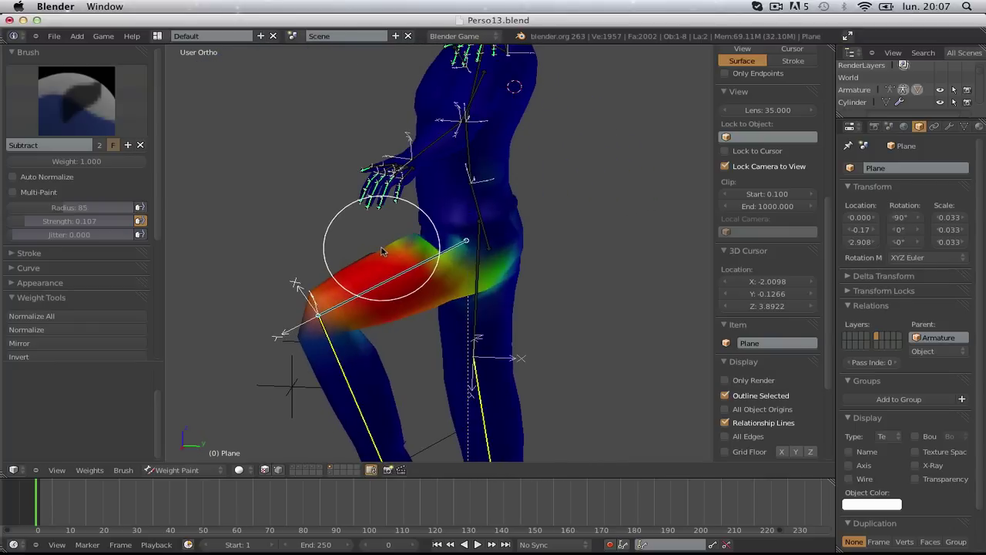
pyautogui.moveTo(544, 255)
pyautogui.mouseDown(button='middle')
pyautogui.moveTo(473, 288)
pyautogui.moveTo(682, 242)
pyautogui.moveTo(594, 203)
pyautogui.moveTo(622, 243)
pyautogui.moveTo(625, 206)
pyautogui.moveTo(698, 231)
pyautogui.moveTo(599, 294)
pyautogui.mouseUp(button='middle')
pyautogui.scroll(4, 593, 297)
pyautogui.click(76, 100)
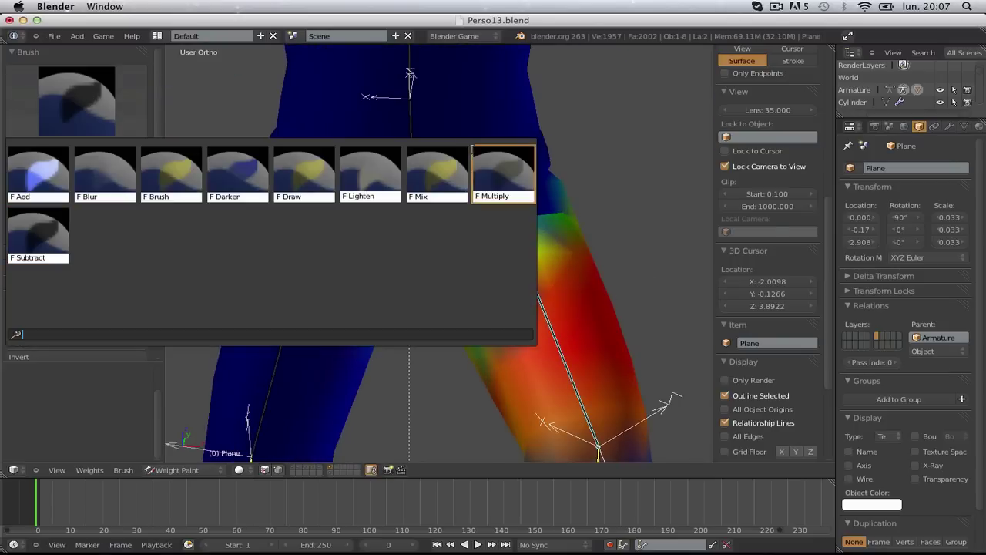
pyautogui.click(302, 176)
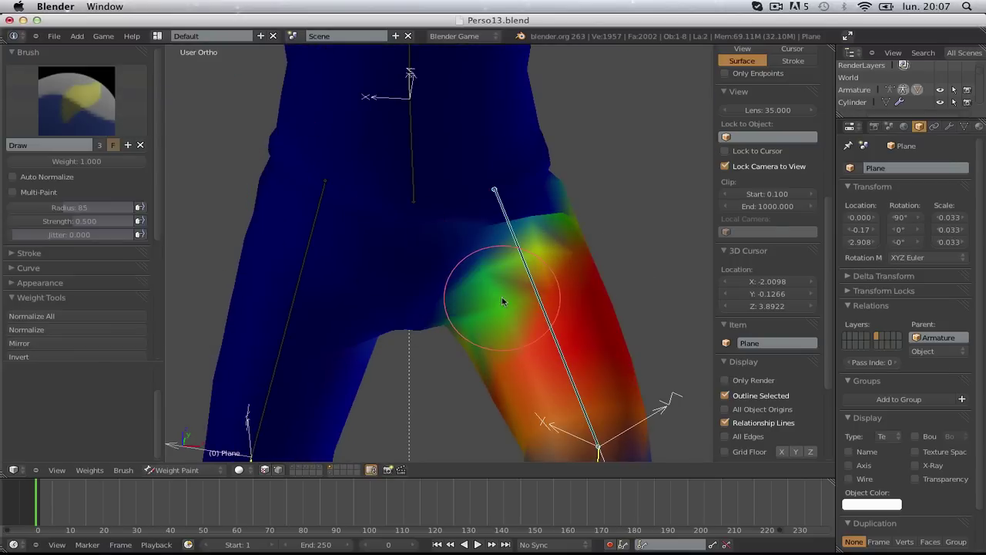
pyautogui.moveTo(501, 300)
pyautogui.mouseDown()
pyautogui.moveTo(479, 324)
pyautogui.moveTo(498, 319)
pyautogui.mouseUp()
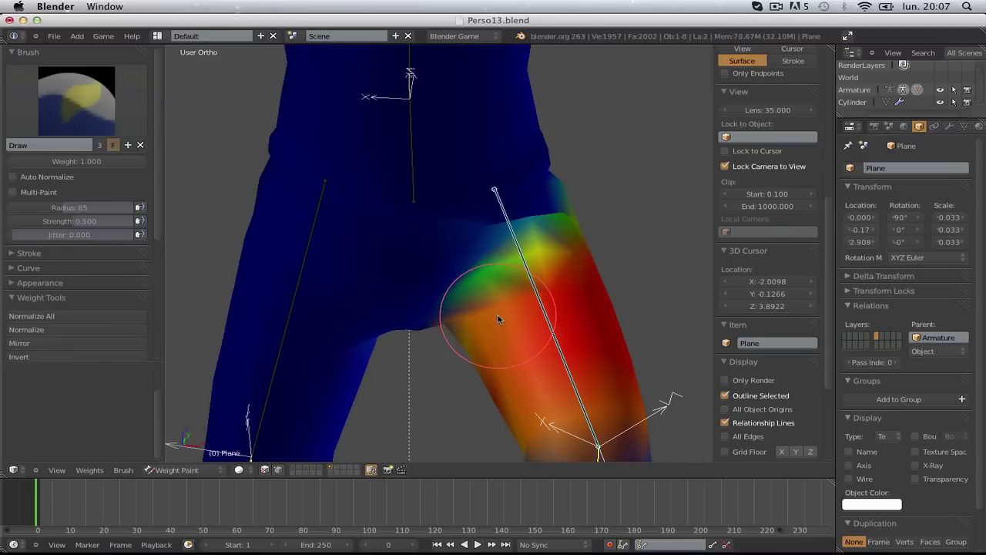
pyautogui.scroll(-4, 499, 320)
pyautogui.moveTo(499, 320)
pyautogui.mouseDown(button='middle')
pyautogui.moveTo(509, 330)
pyautogui.moveTo(560, 293)
pyautogui.moveTo(496, 344)
pyautogui.mouseUp(button='middle')
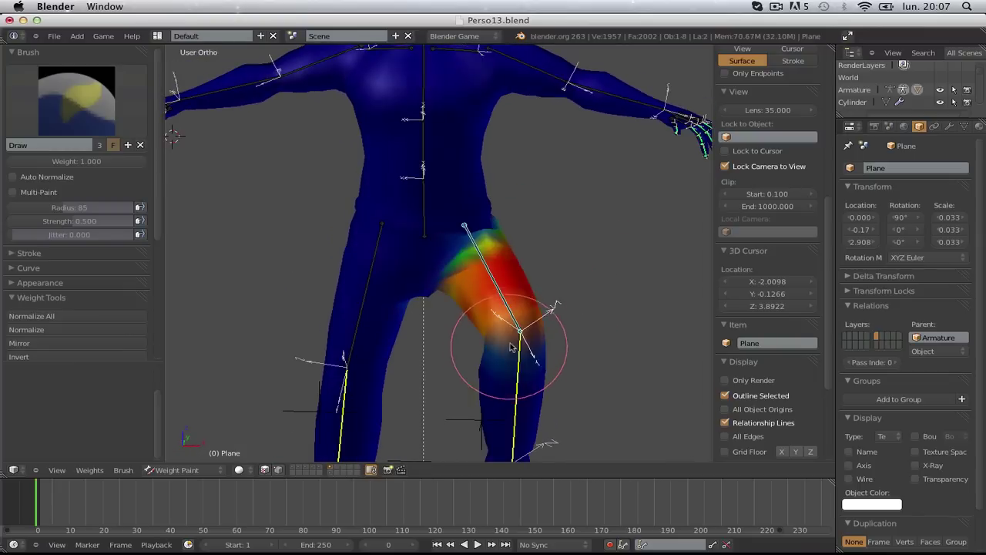
# - Try painting across the top front of the left thigh at strength 0.500 and undo the paint
pyautogui.scroll(-4, 513, 302)
pyautogui.moveTo(513, 301)
pyautogui.mouseDown(button='middle')
pyautogui.moveTo(306, 211)
pyautogui.moveTo(241, 333)
pyautogui.moveTo(396, 386)
pyautogui.mouseUp(button='middle')
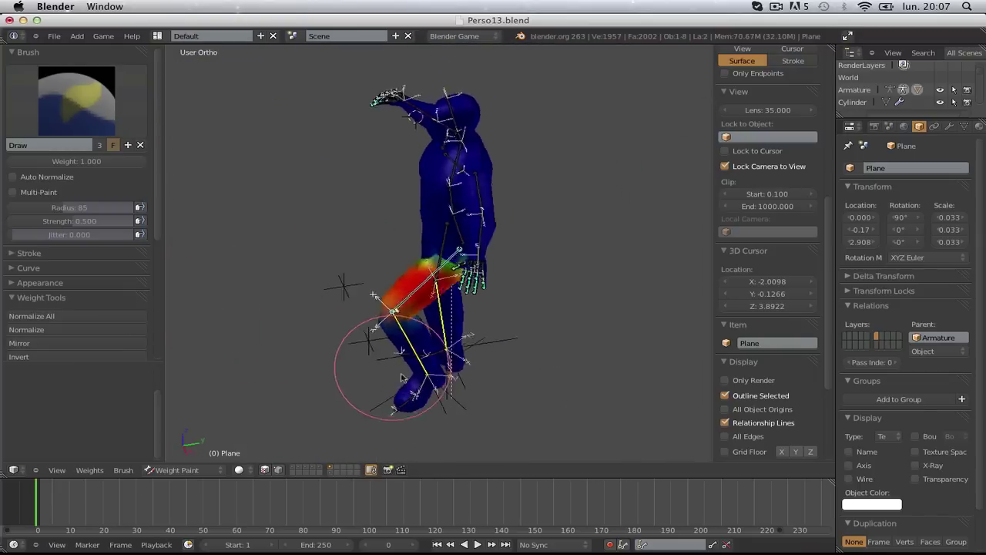
pyautogui.scroll(5, 511, 346)
pyautogui.moveTo(504, 272); pyautogui.dragTo(458, 279)
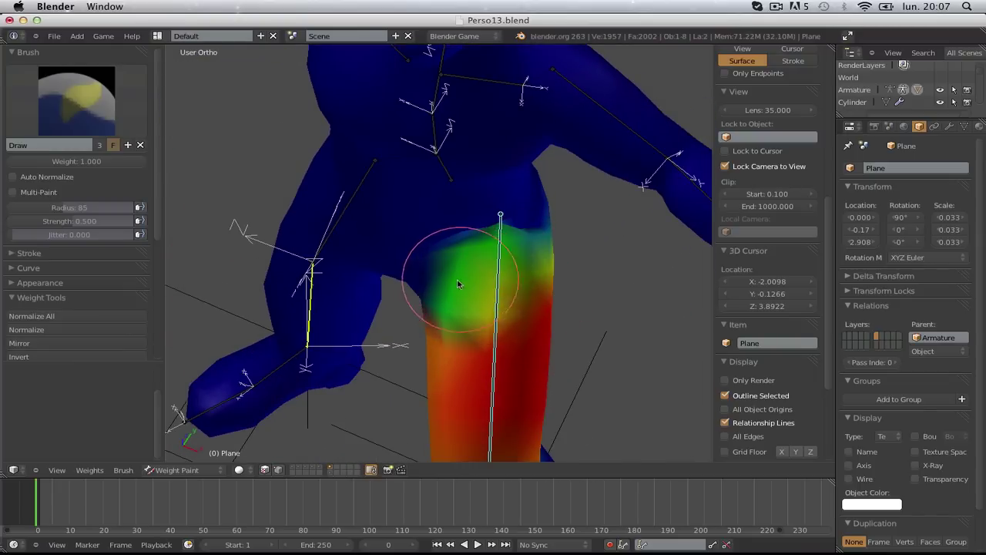
pyautogui.moveTo(457, 280)
pyautogui.mouseDown(button='middle')
pyautogui.moveTo(407, 221)
pyautogui.moveTo(480, 239)
pyautogui.mouseUp(button='middle')
pyautogui.hotkey('ctrl', 'alt', 'z')
pyautogui.click(482, 240)
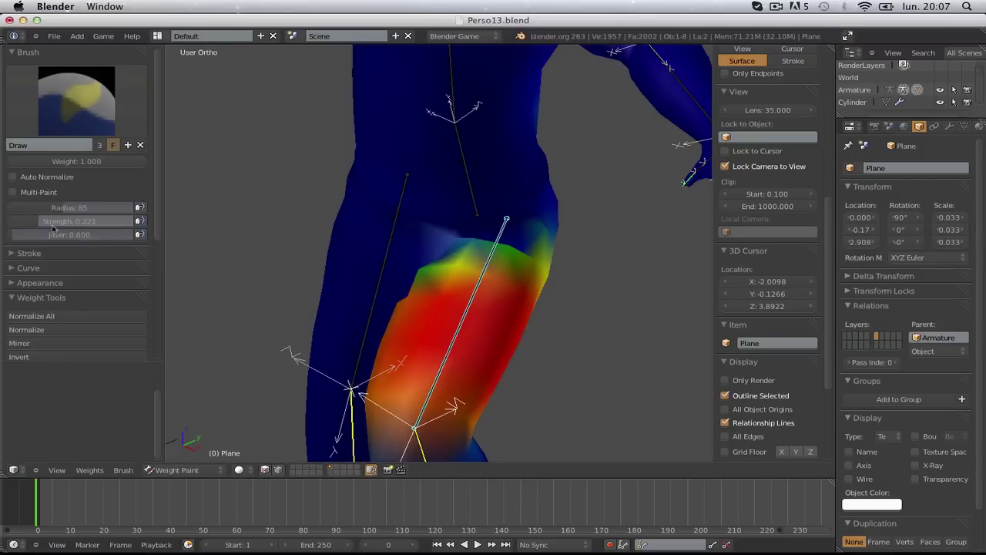
# - Set the Draw brush strength to 0.221 and paint light left thigh weight across the front hip crease
pyautogui.click(516, 242)
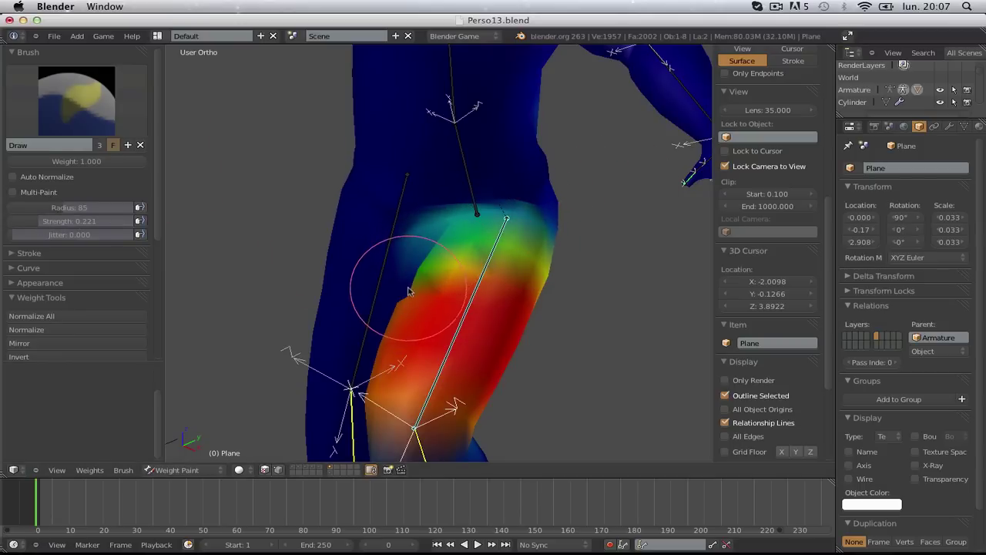
pyautogui.moveTo(407, 286)
pyautogui.mouseDown(button='middle')
pyautogui.moveTo(454, 400)
pyautogui.moveTo(516, 267)
pyautogui.moveTo(501, 286)
pyautogui.moveTo(452, 308)
pyautogui.mouseUp(button='middle')
pyautogui.scroll(-4, 467, 281)
# - Return the body mesh to Object Mode with textured shading and view the character from the right side
pyautogui.click(176, 470)
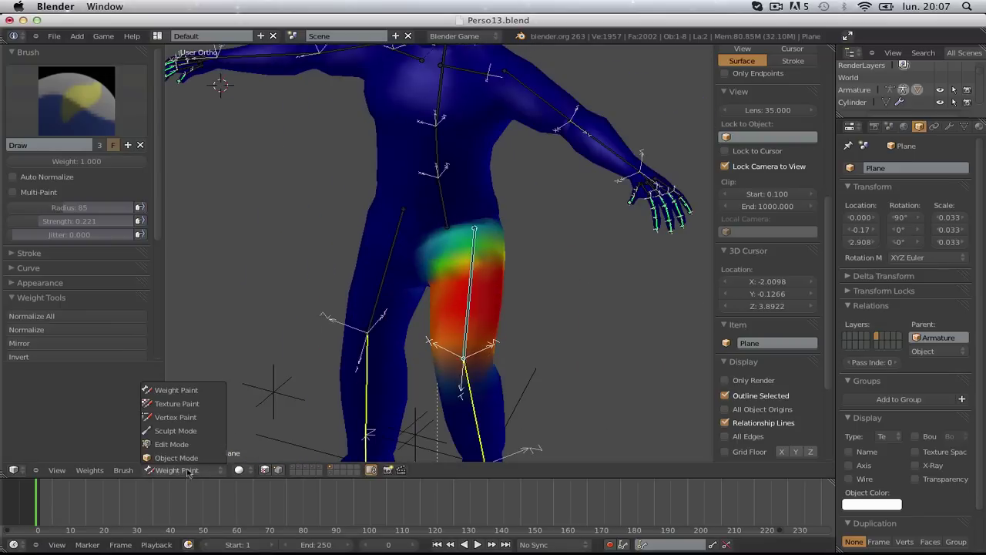
pyautogui.click(174, 457)
pyautogui.scroll(-4, 455, 324)
pyautogui.hotkey('alt', 'z')
pyautogui.press('KP_3')
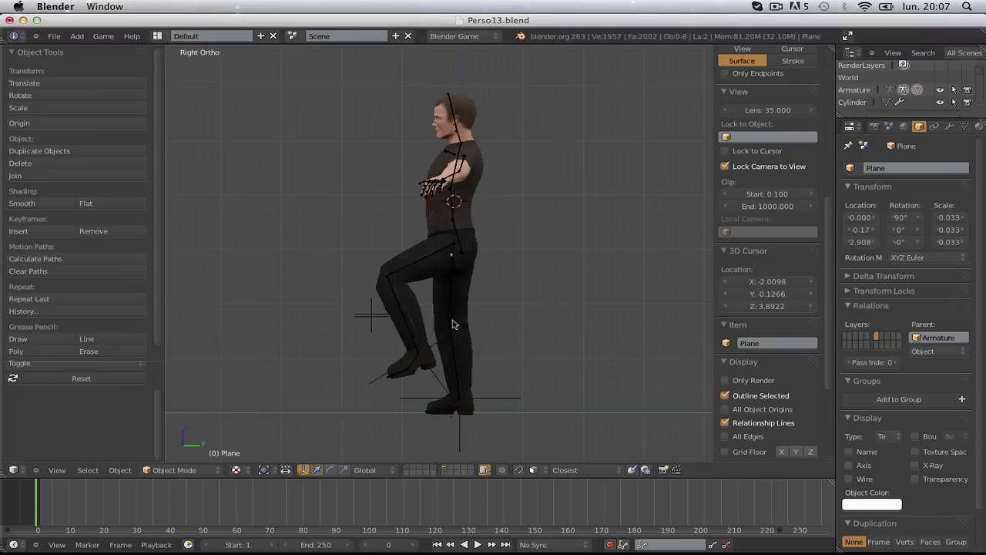
# - Move IK.L forward about 0.25, raise it about 0.09, and examine the left hip deformation from the front
pyautogui.rightClick(434, 381)
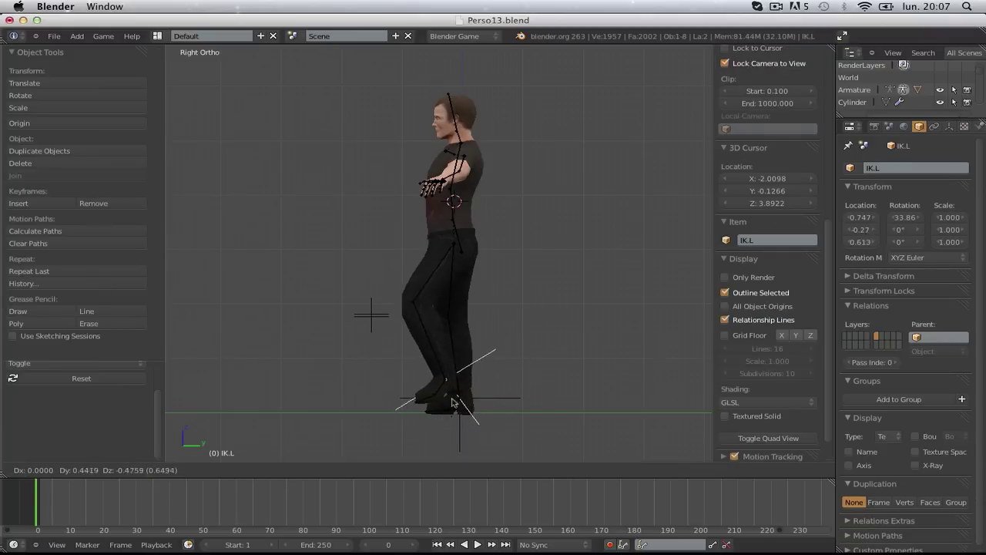
pyautogui.moveTo(424, 380); pyautogui.dragTo(485, 292, button='middle')
pyautogui.scroll(6, 504, 249)
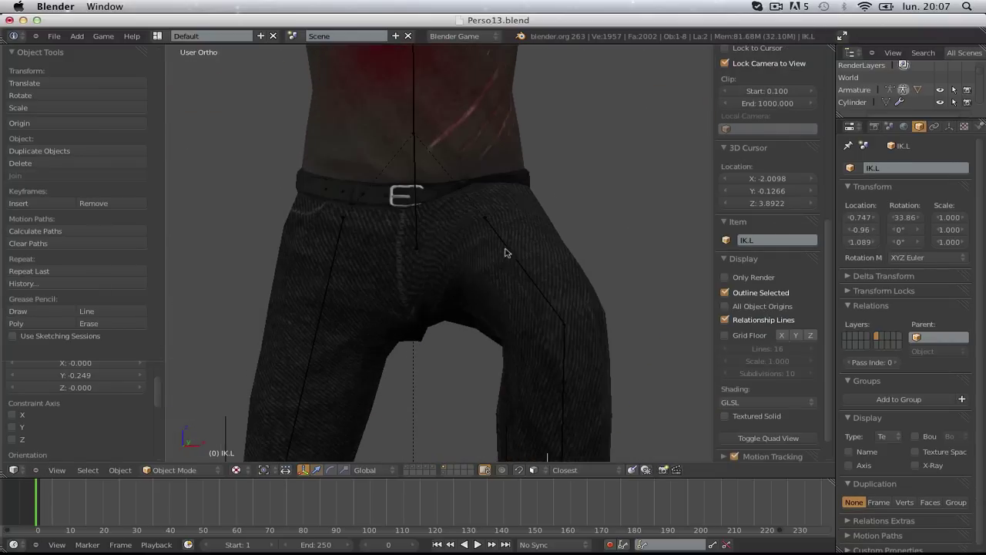
pyautogui.press('g')
pyautogui.click(501, 245)
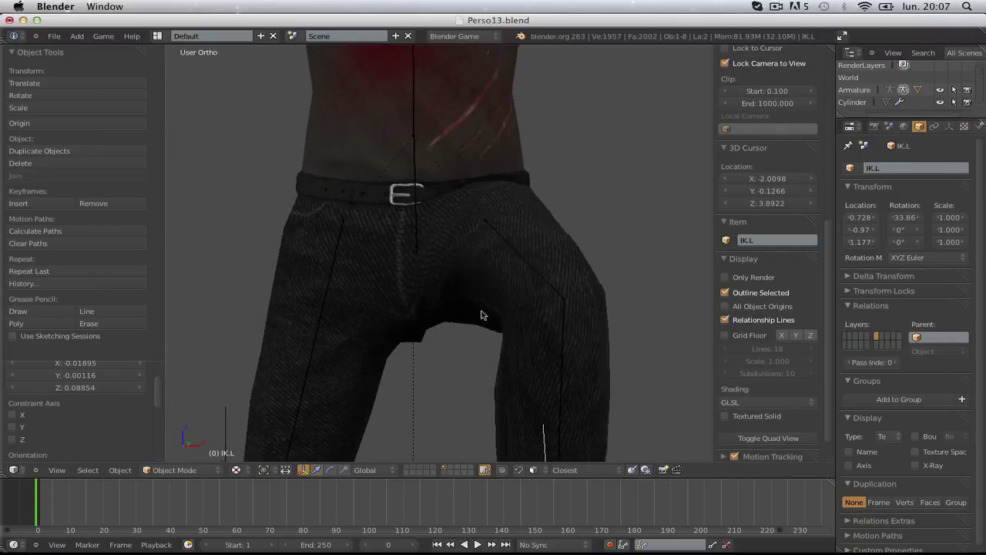
pyautogui.moveTo(482, 251); pyautogui.dragTo(502, 329, button='middle')
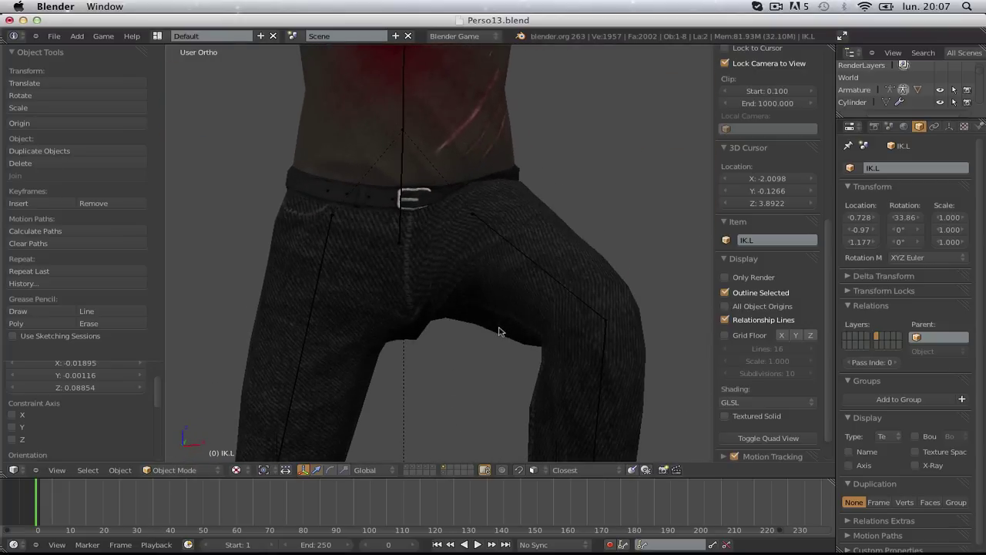
pyautogui.scroll(-5, 501, 336)
pyautogui.press('KP_1')
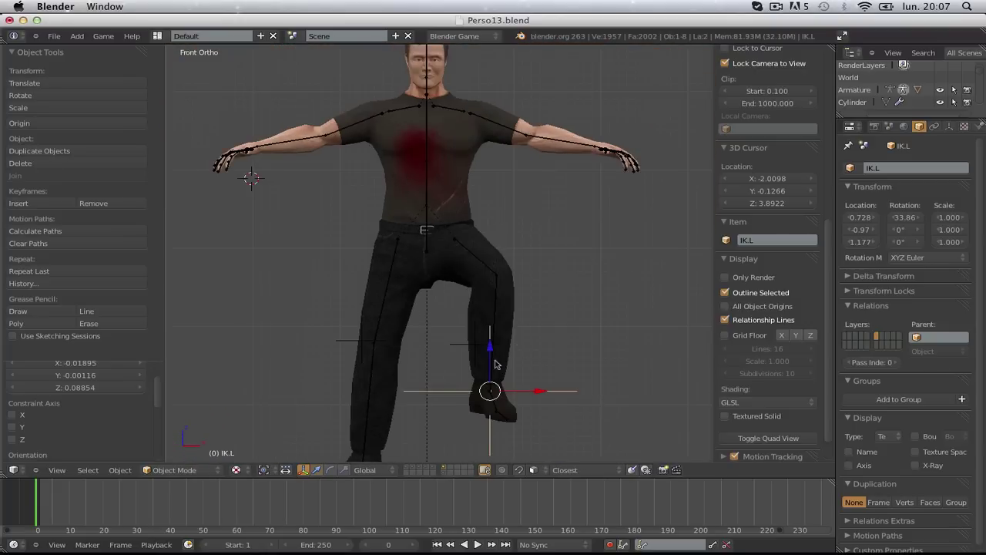
# - Move IK.L outward about 0.09 and down about 0.17 in the front view, and examine the crotch deformation
pyautogui.scroll(2, 490, 388)
pyautogui.press('g')
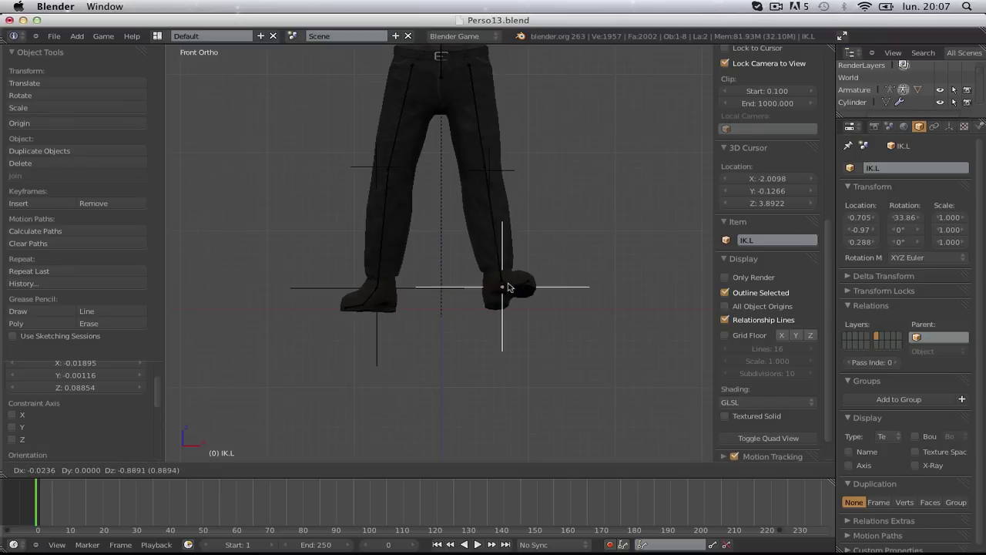
pyautogui.click(512, 339)
pyautogui.scroll(4, 486, 216)
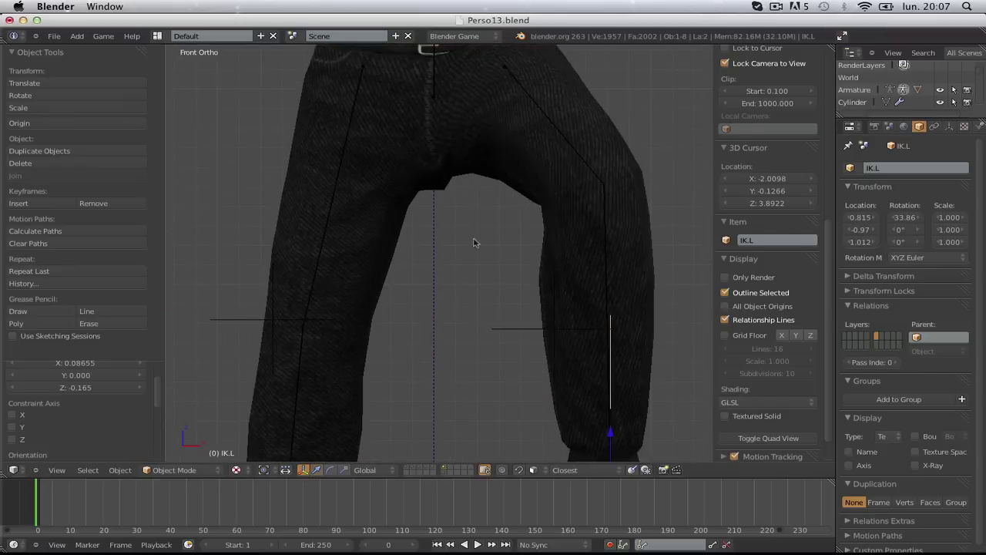
# - Put the body mesh in Weight Paint mode and examine the left thigh weights around the crotch and hip
pyautogui.rightClick(477, 158)
pyautogui.hotkey('ctrl', 'Tab')
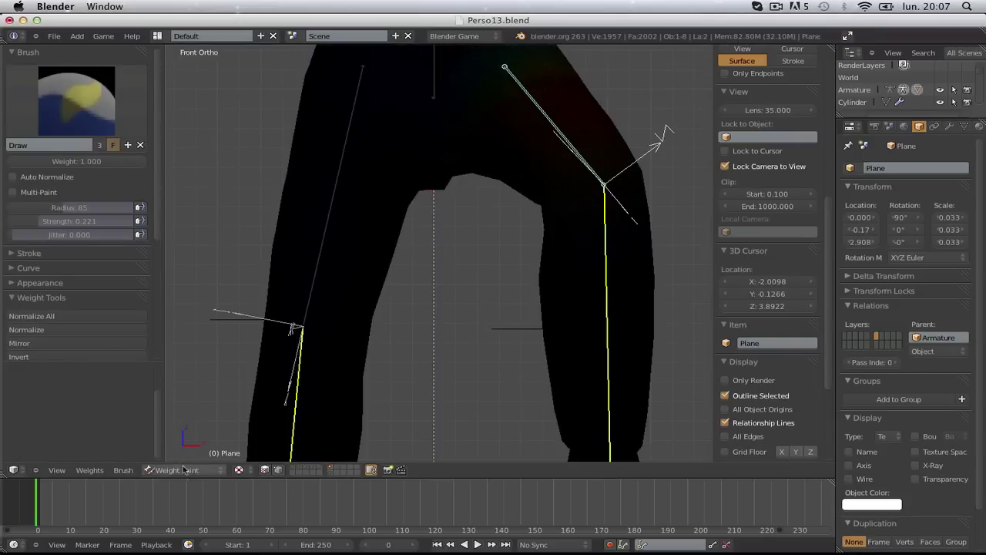
pyautogui.scroll(4, 462, 324)
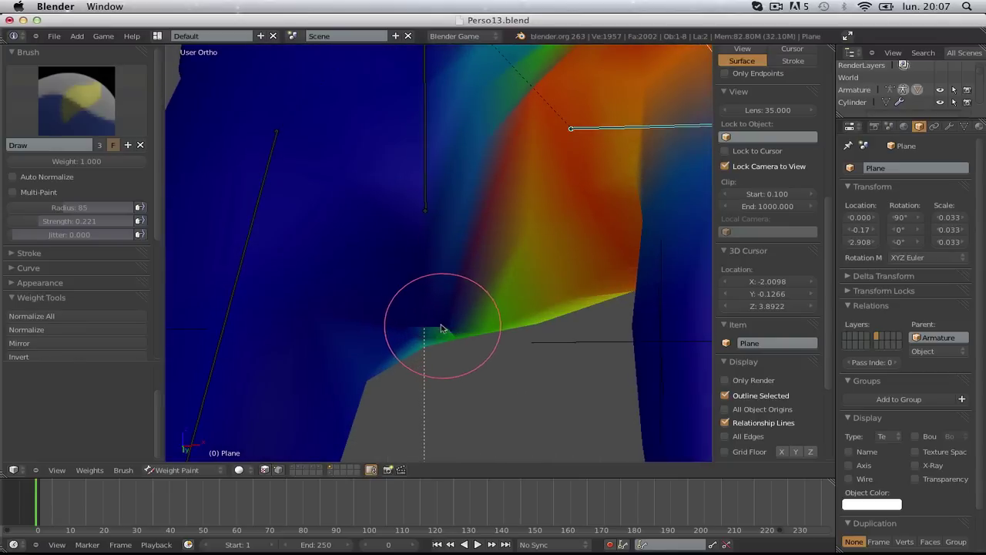
pyautogui.moveTo(440, 326)
pyautogui.mouseDown(button='middle')
pyautogui.moveTo(443, 303)
pyautogui.moveTo(480, 326)
pyautogui.moveTo(436, 277)
pyautogui.moveTo(427, 229)
pyautogui.moveTo(440, 293)
pyautogui.moveTo(478, 308)
pyautogui.moveTo(468, 228)
pyautogui.mouseUp(button='middle')
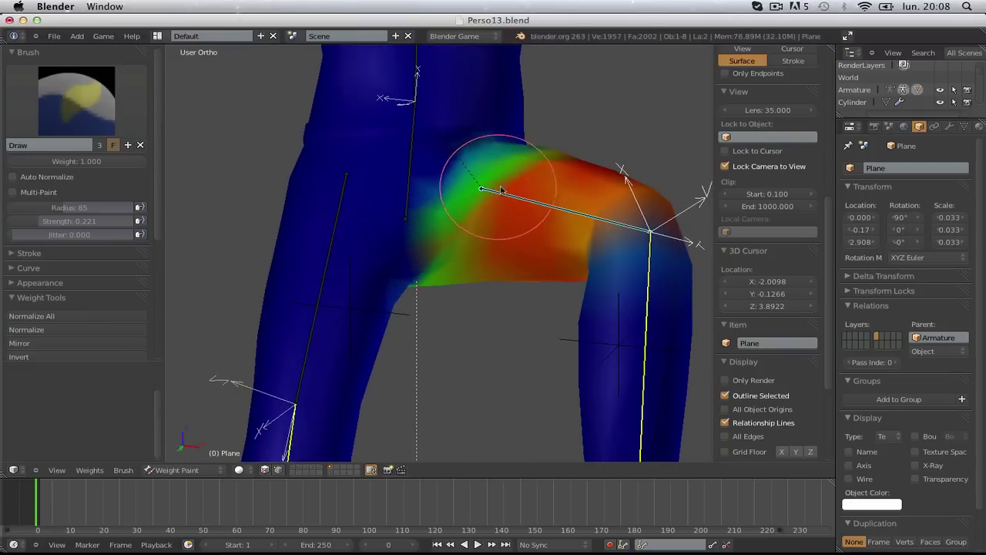
pyautogui.moveTo(478, 218); pyautogui.dragTo(493, 242, button='middle')
pyautogui.moveTo(476, 292)
pyautogui.mouseDown(button='middle')
pyautogui.moveTo(398, 259)
pyautogui.moveTo(255, 269)
pyautogui.moveTo(519, 284)
pyautogui.moveTo(554, 296)
pyautogui.moveTo(488, 238)
pyautogui.moveTo(462, 260)
pyautogui.mouseUp(button='middle')
# - Return the body mesh to Object Mode with textured shading
pyautogui.hotkey('alt', 'z')
pyautogui.click(165, 469)
pyautogui.click(173, 531)
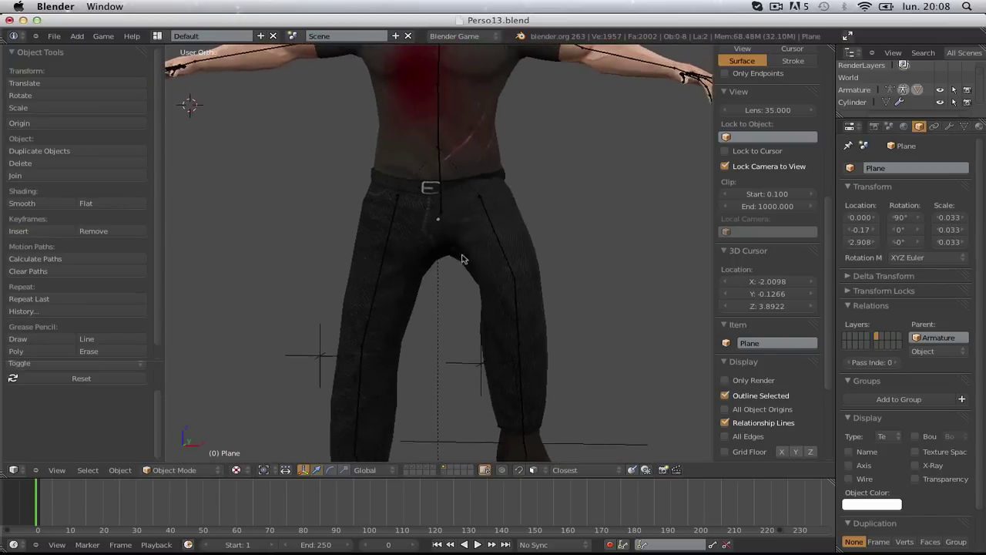
# - Move IK.L backward about 0.54 and down about 0.17 in the right side view
pyautogui.scroll(-3, 462, 259)
pyautogui.press('KP_3')
pyautogui.scroll(2, 485, 266)
pyautogui.rightClick(428, 395)
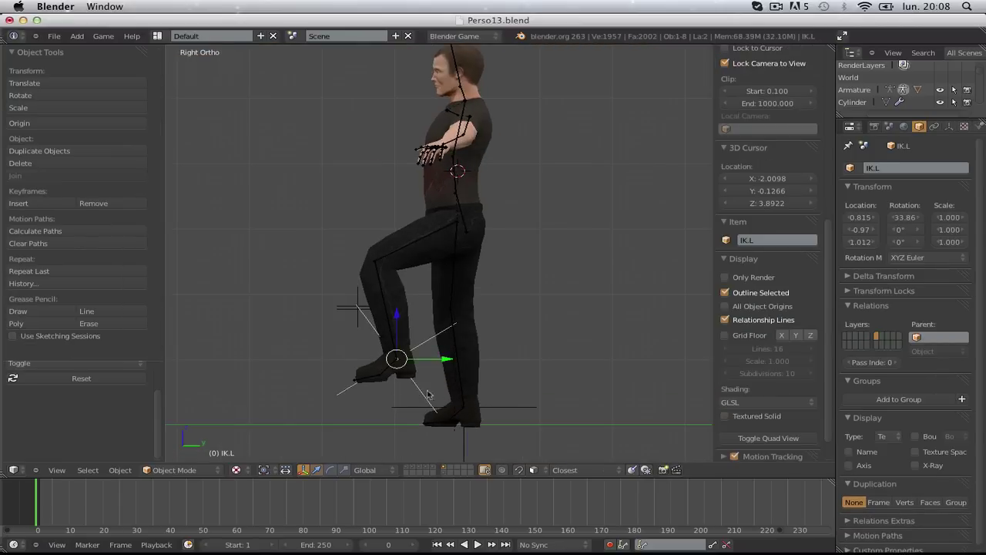
pyautogui.press('g')
pyautogui.click(485, 408)
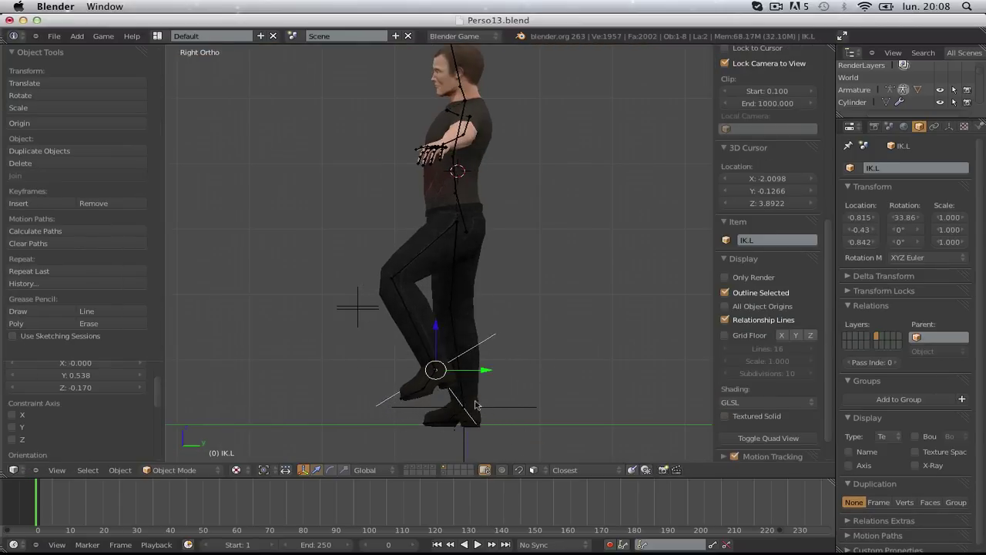
# - Move the IK.R foot target inward about 0.43, with the character seen from the front
pyautogui.moveTo(485, 408); pyautogui.dragTo(599, 397, button='middle')
pyautogui.scroll(1, 392, 416)
pyautogui.press('g')
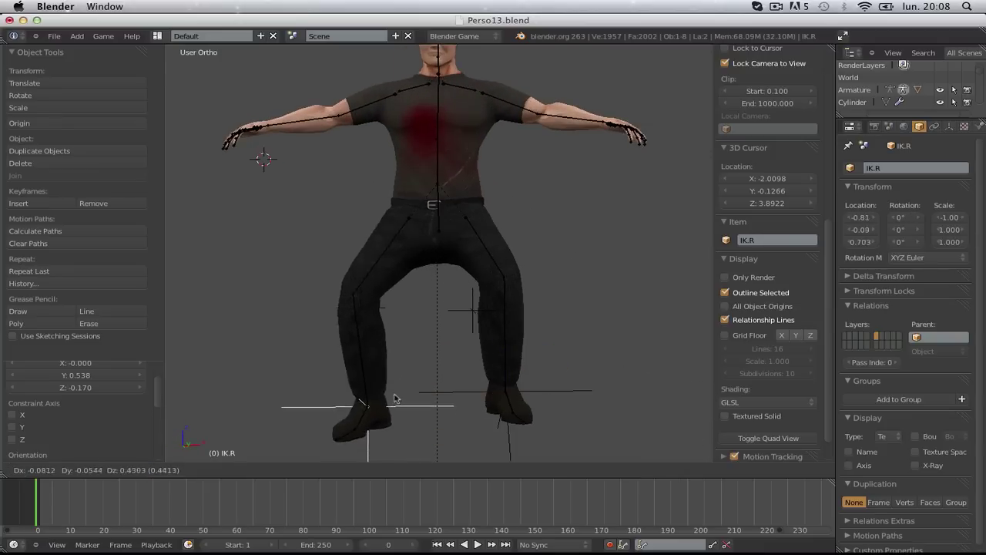
pyautogui.scroll(-3, 440, 431)
# - Raise IK.R to a height of about 1.825 in the left side view and examine the right hip deformation up close
pyautogui.press('ctrl+KP_3')
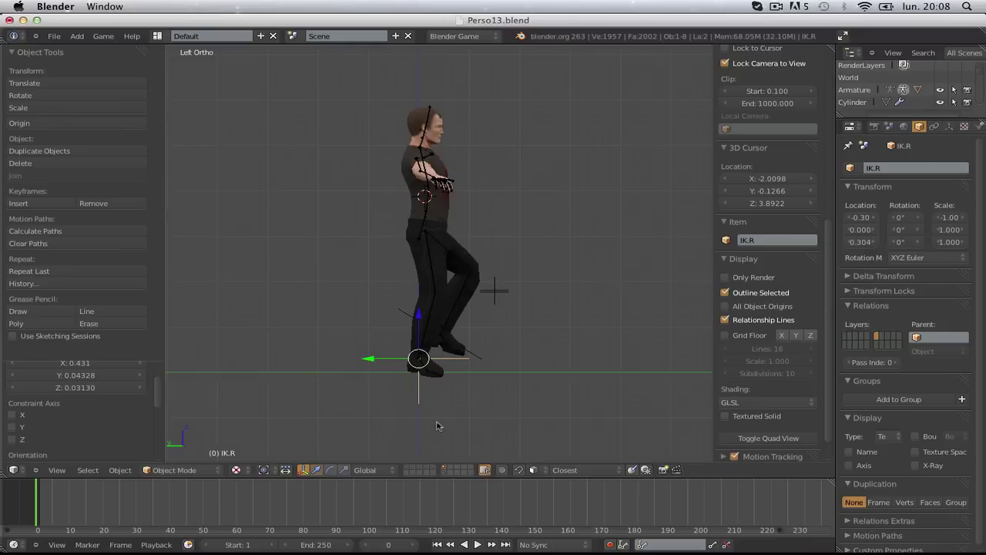
pyautogui.scroll(4, 416, 367)
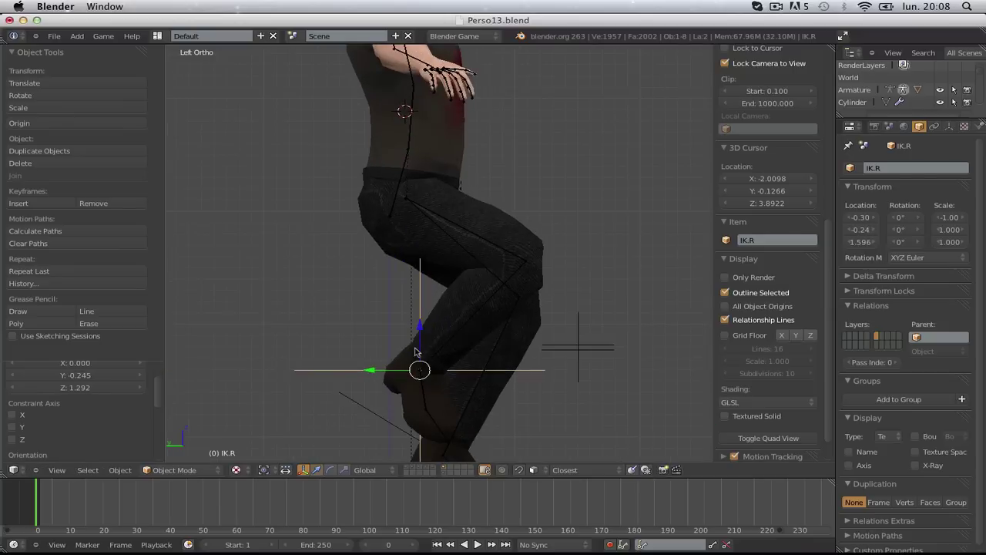
pyautogui.click(389, 330)
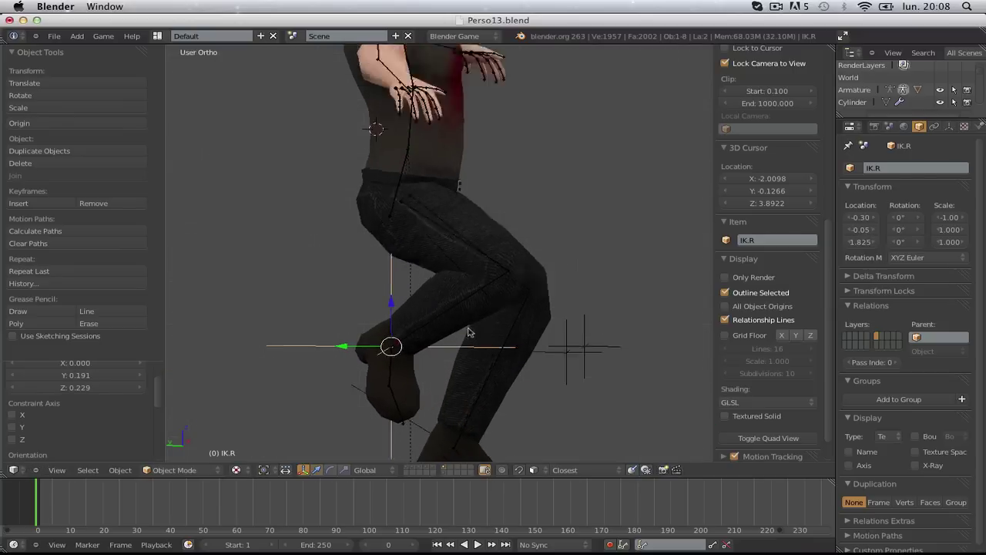
pyautogui.scroll(5, 467, 273)
pyautogui.moveTo(467, 273); pyautogui.dragTo(550, 418, button='middle')
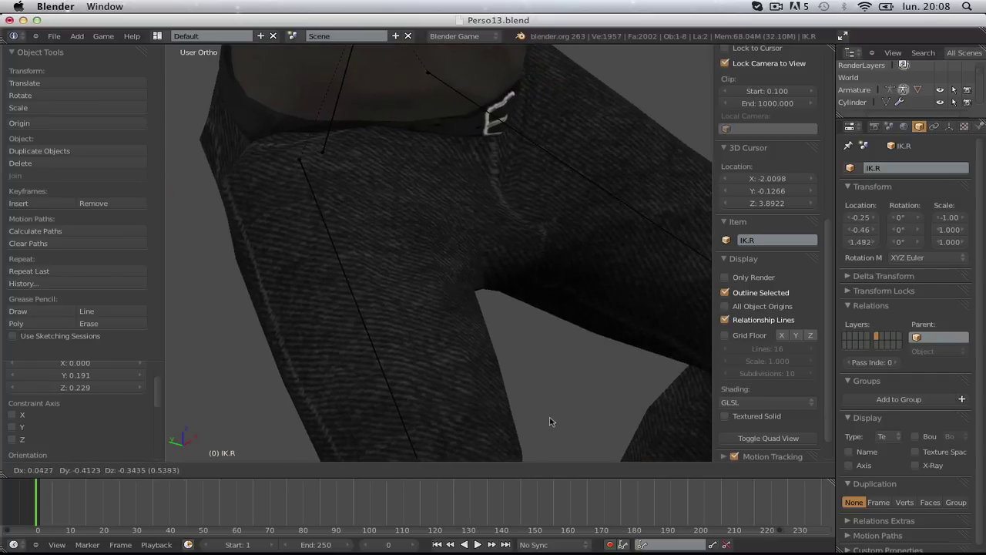
pyautogui.scroll(-4, 550, 419)
# - Lower IK.R about 1.71 and move it outward about 0.18 in the front view
pyautogui.press('KP_3')
pyautogui.press('KP_1')
pyautogui.scroll(-3, 509, 400)
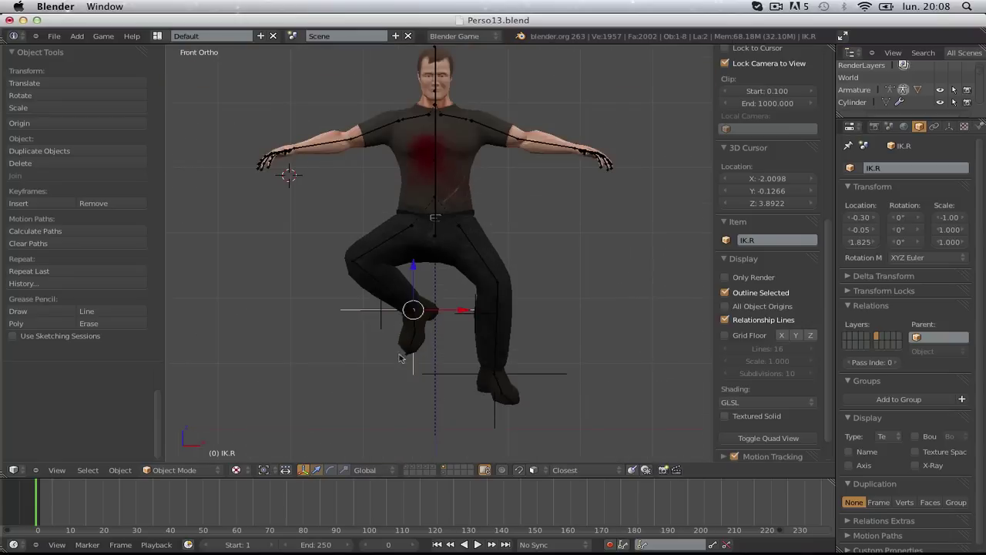
pyautogui.press('g')
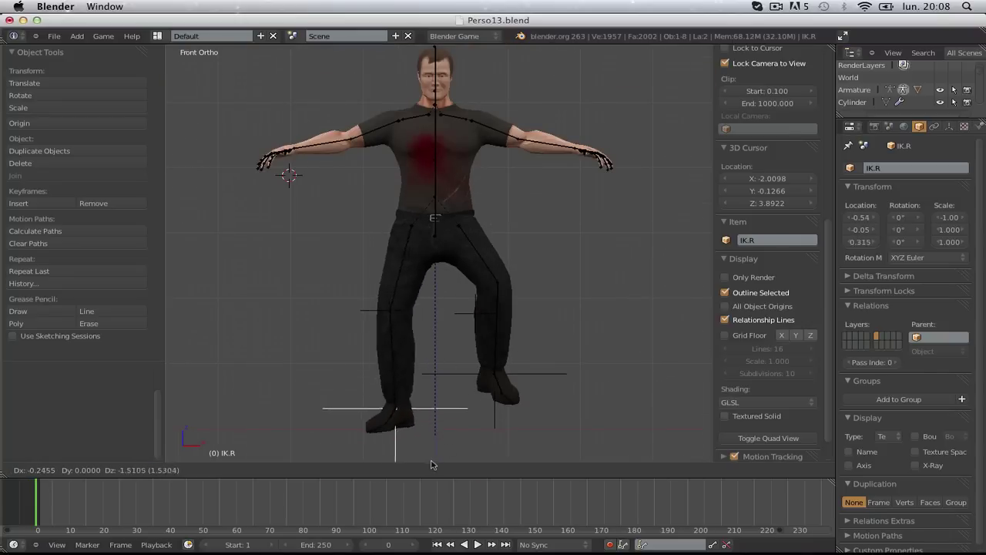
pyautogui.click(437, 466)
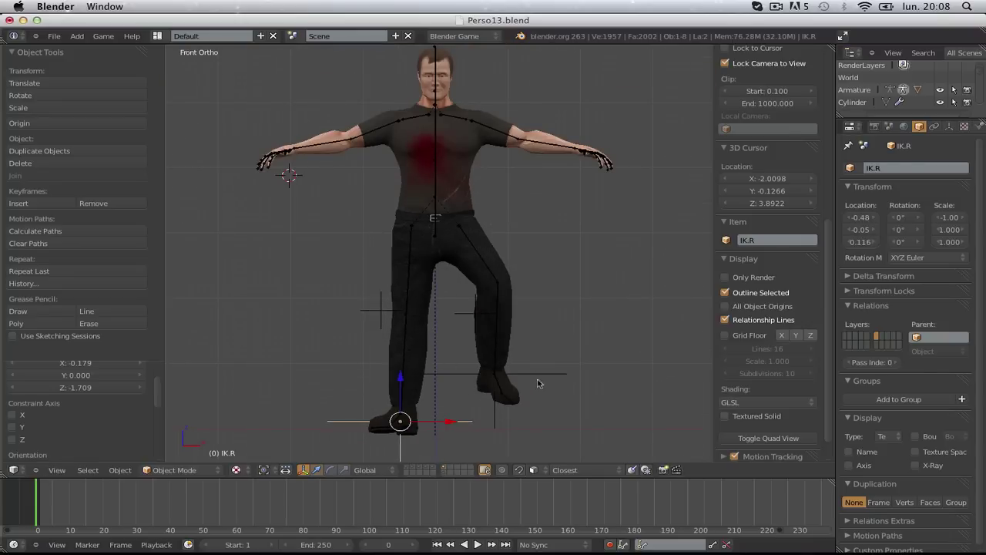
# - Move IK.L inward about 0.33 and down about 0.58 to set the left foot beside the right one
pyautogui.rightClick(538, 383)
pyautogui.press('g')
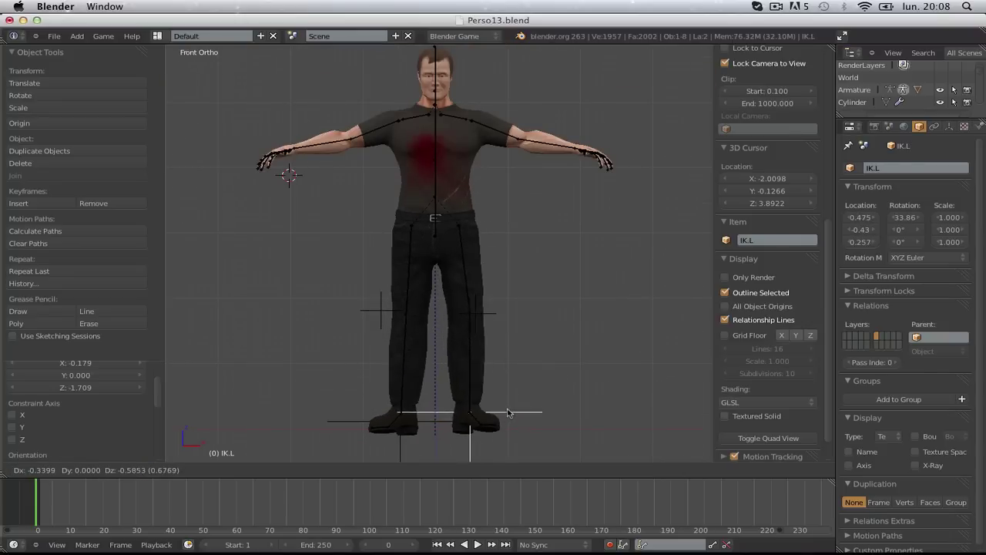
pyautogui.click(509, 413)
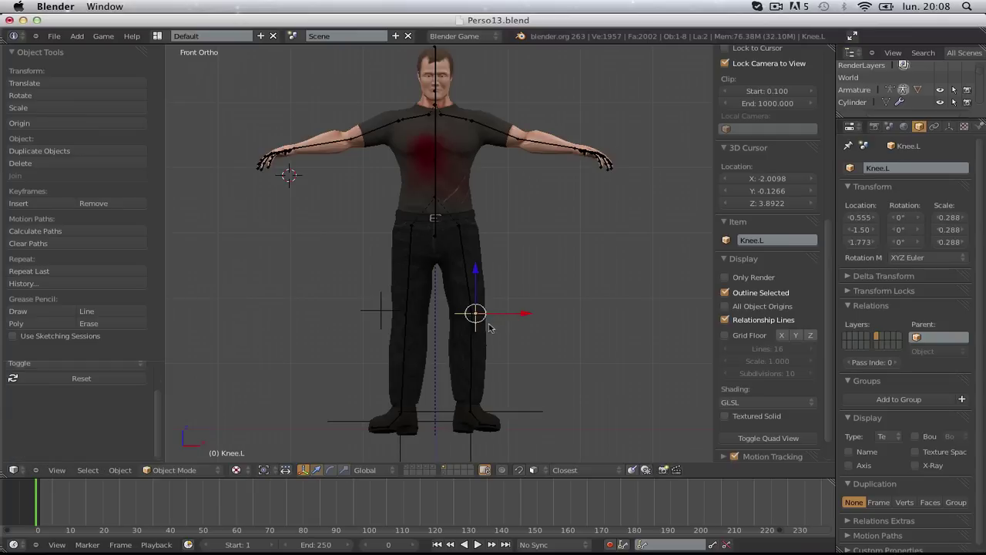
# - Move the Knee.L and Knee.R targets inward, placing Knee.R at about X -0.08
pyautogui.press('g')
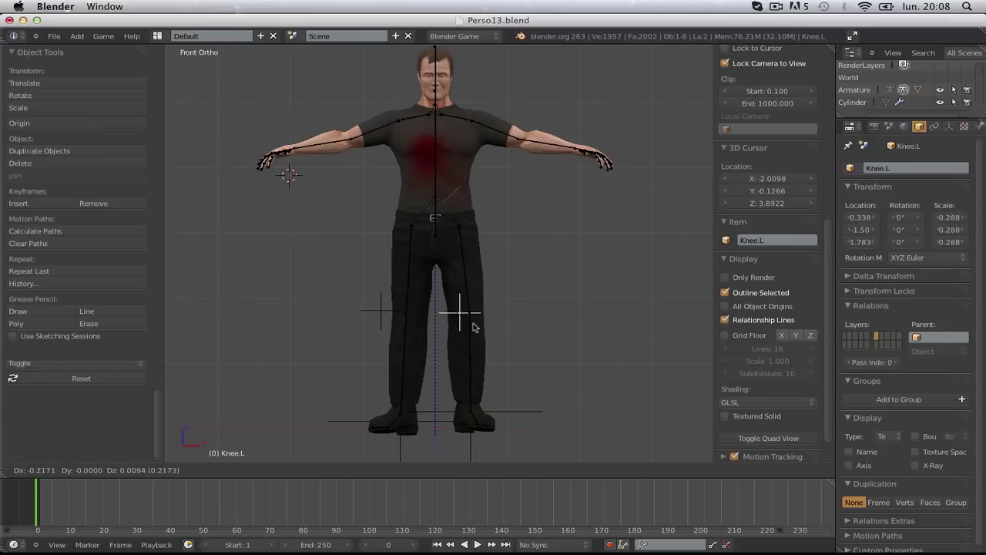
pyautogui.click(472, 327)
pyautogui.rightClick(381, 318)
pyautogui.press('g')
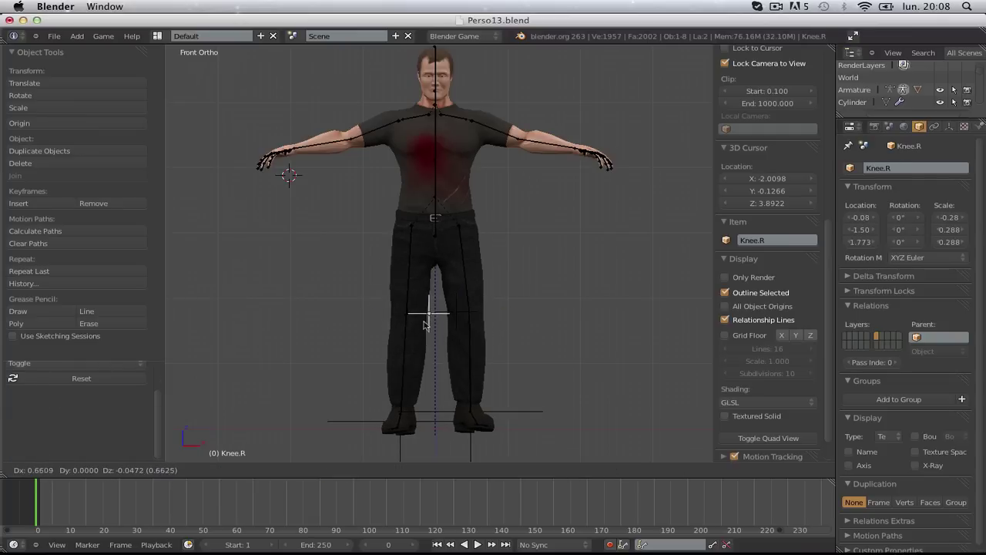
pyautogui.click(424, 324)
# - Move IK.L outward about 0.11 and up about 0.04
pyautogui.rightClick(476, 445)
pyautogui.rightClick(478, 445)
pyautogui.press('g')
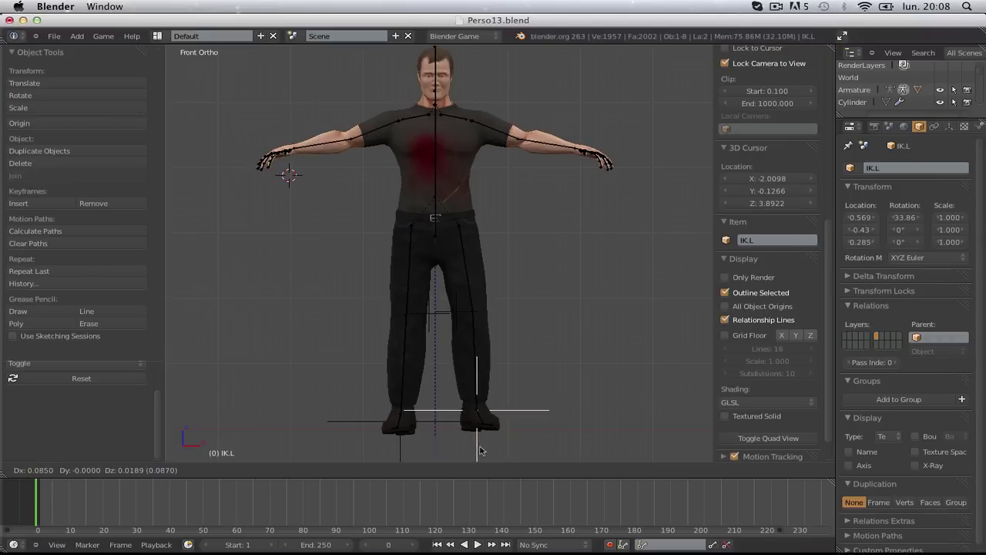
pyautogui.click(481, 449)
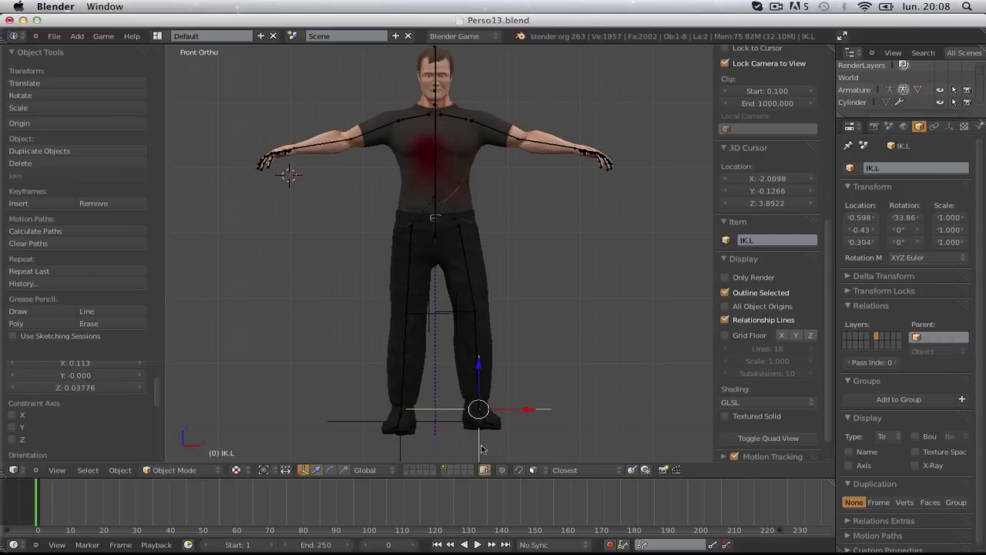
# - Raise IK.R and shift it outward to about X -0.53, Z 0.239
pyautogui.press('g')
pyautogui.click(396, 447)
pyautogui.press('g')
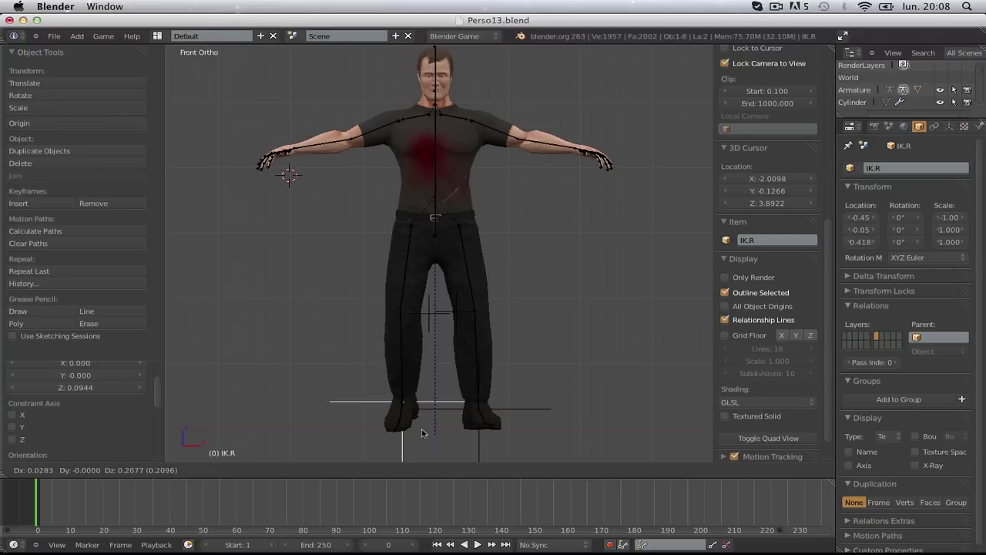
pyautogui.click(415, 444)
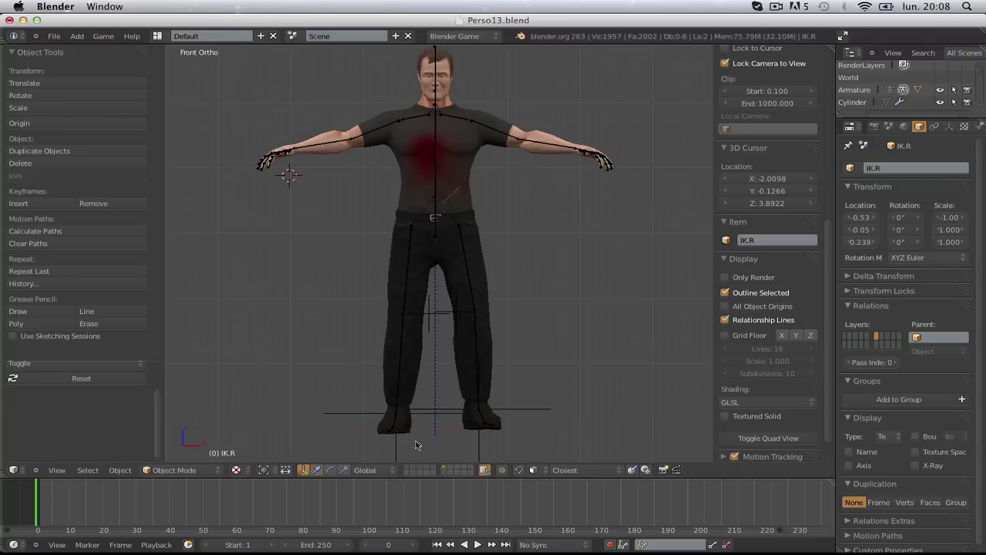
# - Move IK.L backward about 0.37 and down about 0.05 in the right side view to align both feet, and clear the selection
pyautogui.press('KP_3')
pyautogui.rightClick(455, 441)
pyautogui.keyDown('shift'); pyautogui.moveTo(472, 440); pyautogui.dragTo(451, 330, button='middle'); pyautogui.keyUp('shift')
pyautogui.scroll(2, 451, 330)
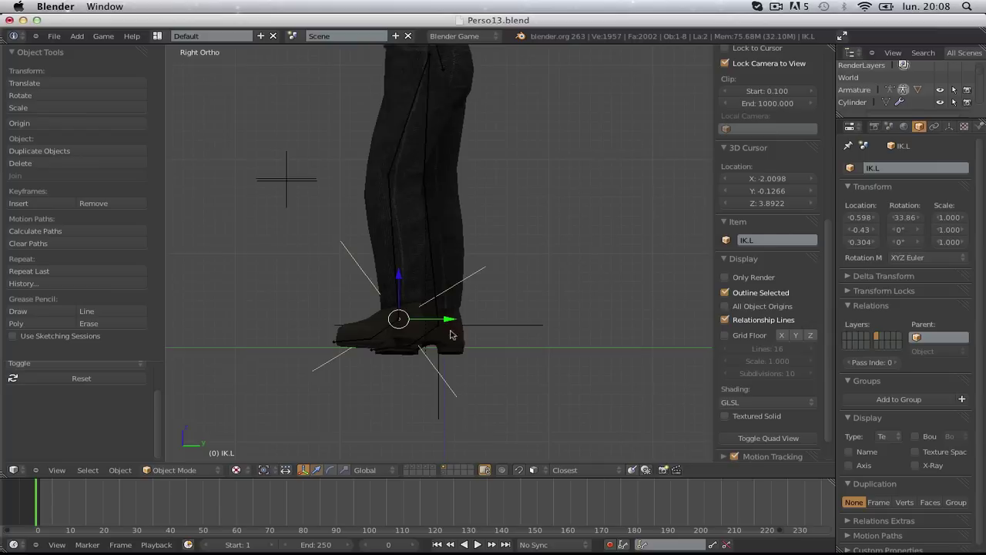
pyautogui.press('g')
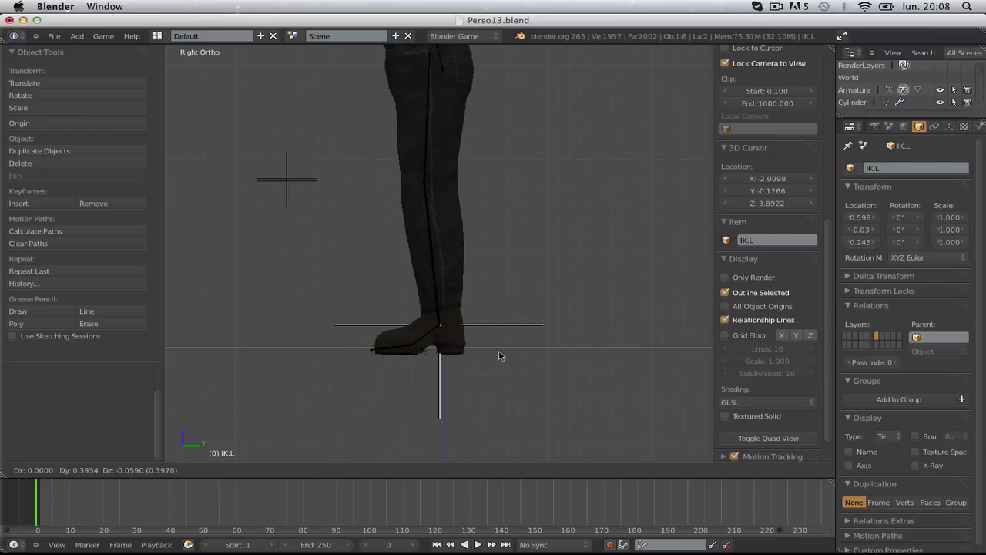
pyautogui.click(499, 355)
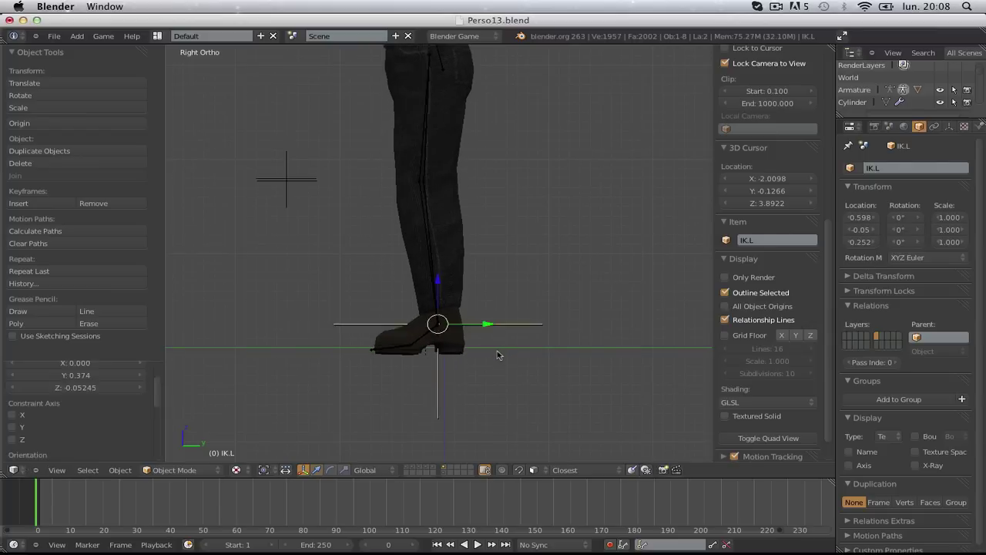
pyautogui.press('a')
# - Move Knee.R outward about 0.14 in the front view to turn the right foot
pyautogui.scroll(-3, 435, 353)
pyautogui.press('KP_1')
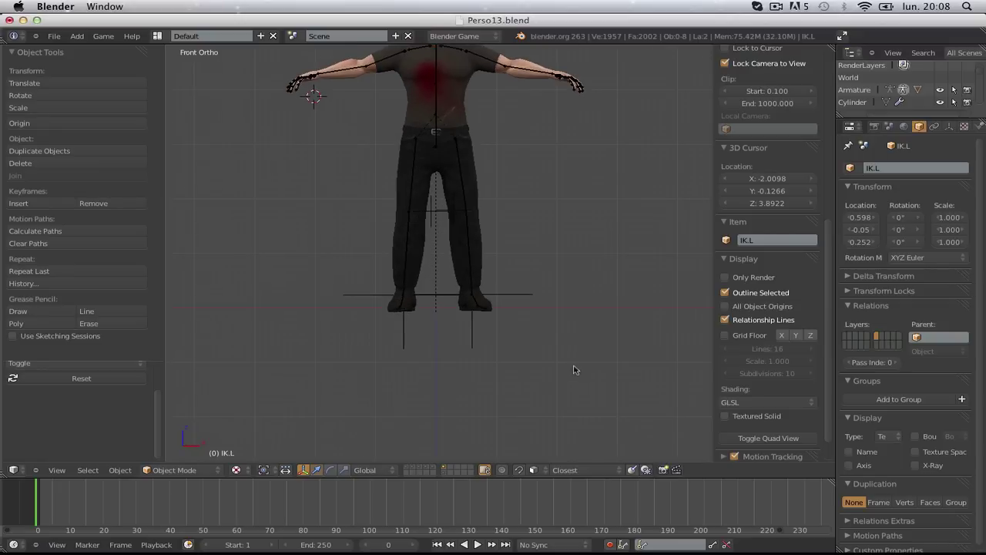
pyautogui.scroll(5, 574, 369)
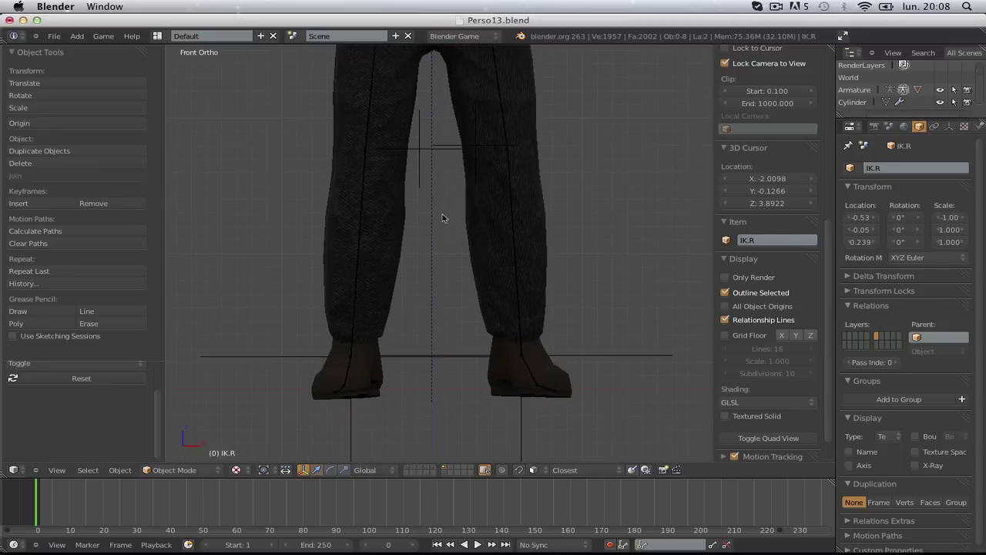
pyautogui.press('g')
pyautogui.click(394, 179)
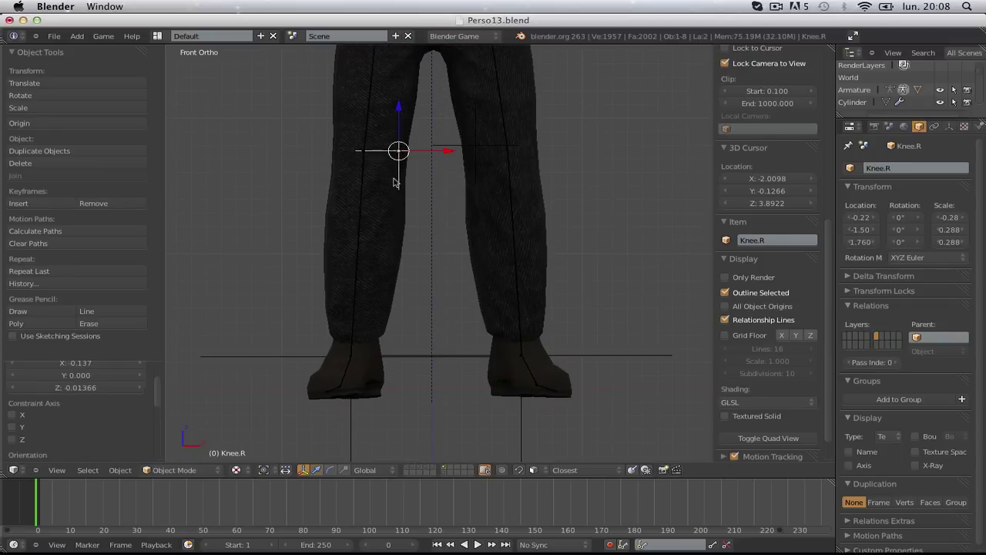
# - Check the standing pose and try moving IK.R outward about 0.10 and up about 0.17
pyautogui.scroll(-3, 480, 279)
pyautogui.moveTo(480, 280); pyautogui.dragTo(289, 293, button='middle')
pyautogui.press('KP_1')
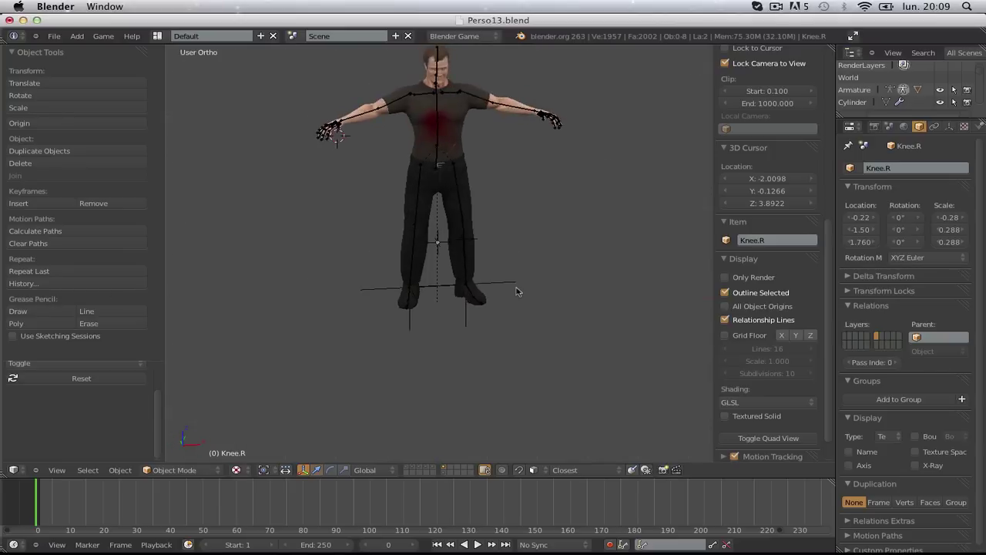
pyautogui.scroll(4, 513, 293)
pyautogui.scroll(-2, 493, 300)
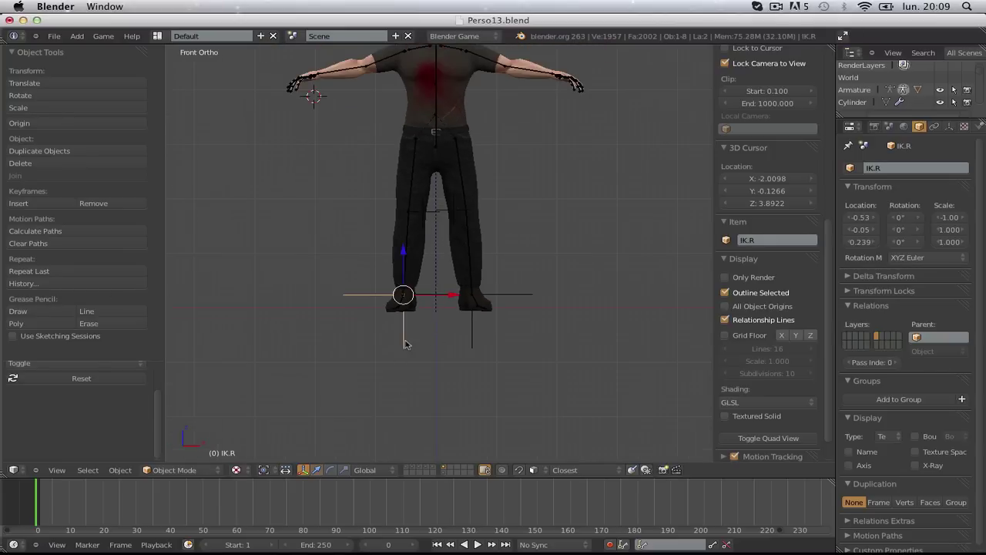
pyautogui.press('g')
pyautogui.click(399, 333)
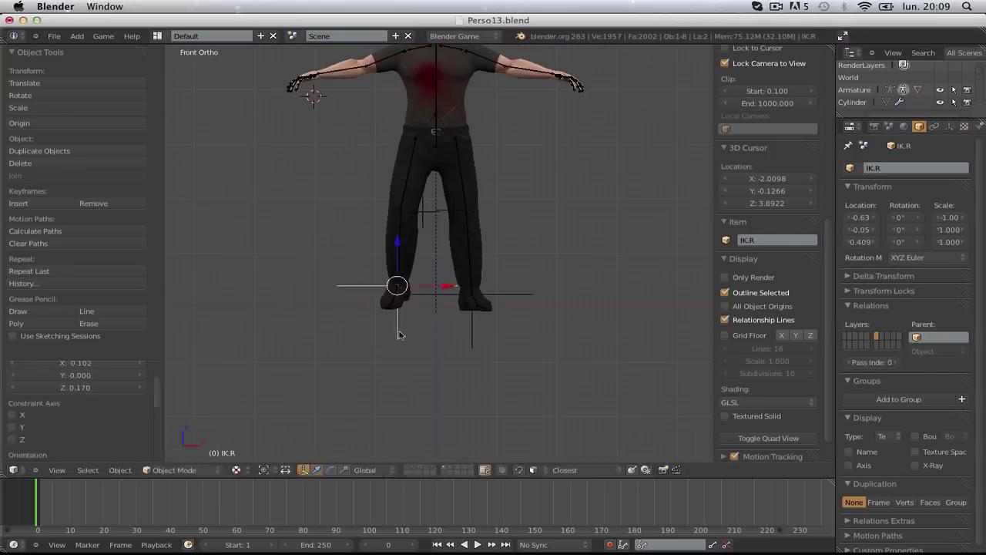
# - Spread the right leg by moving IK.R outward to about X -1.01 and up to about Z 0.409
pyautogui.press('g')
pyautogui.click(429, 341)
pyautogui.press('g')
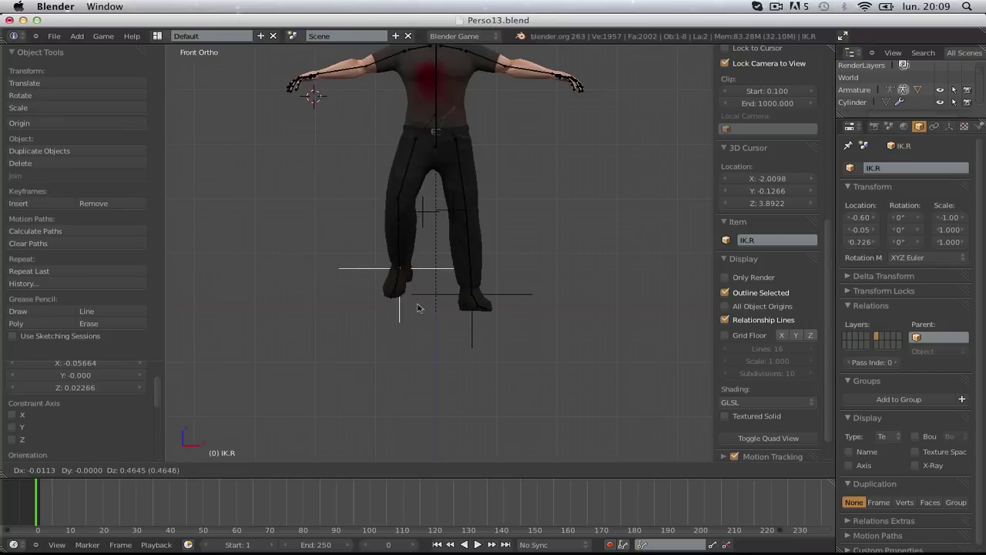
pyautogui.click(412, 302)
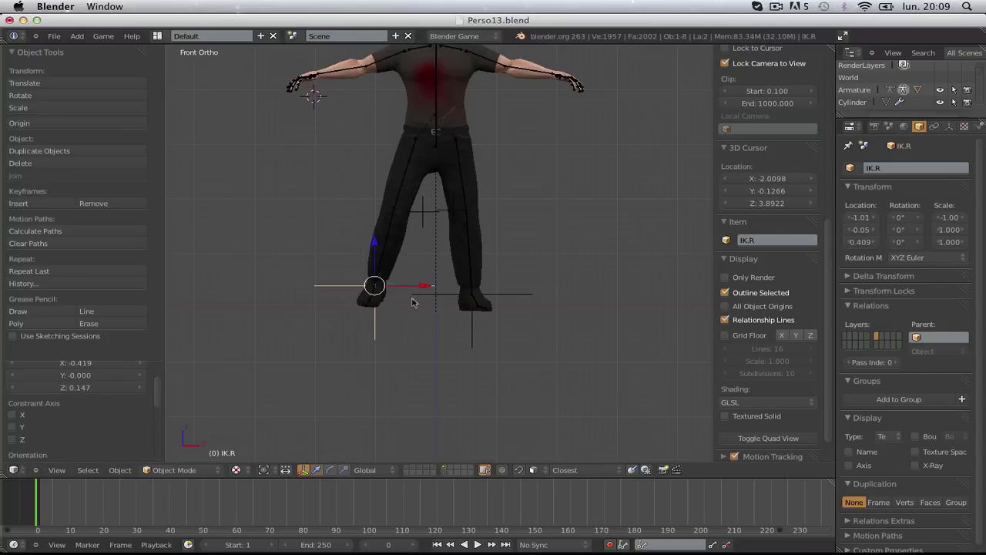
# - Try moving the hips bone about 0.93 along X and -0.52 along Z in the front view to test the legs
pyautogui.rightClick(433, 130)
pyautogui.press('g')
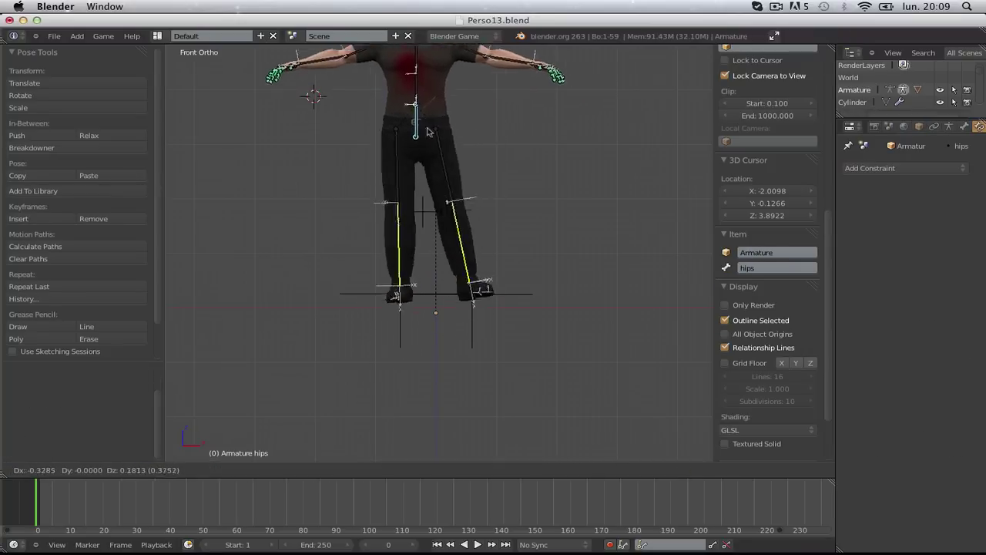
pyautogui.click(508, 154)
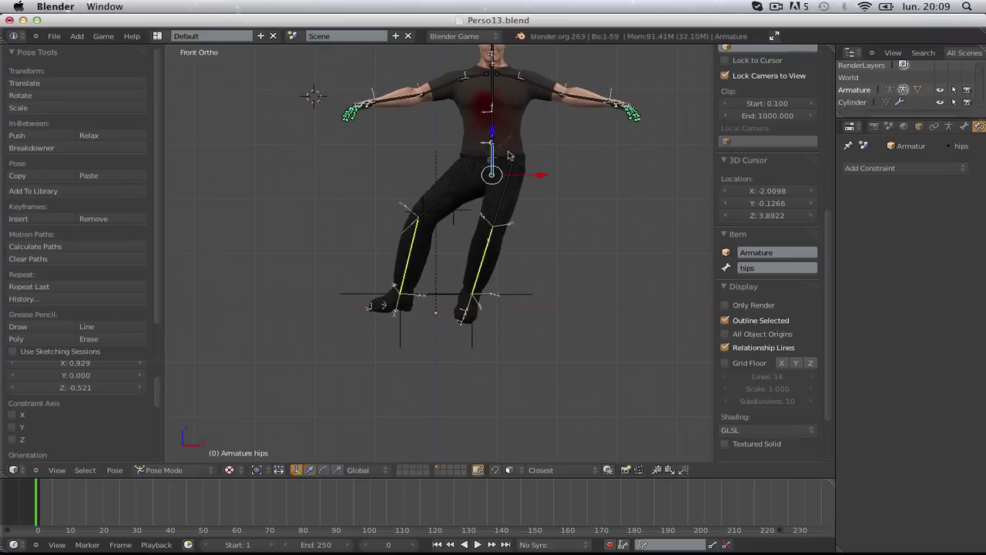
pyautogui.hotkey('ctrl', 'z')
# - Try twisting the spine bone with a free trackball rotation in the front view to test the torso deformation
pyautogui.keyDown('shift'); pyautogui.moveTo(487, 189); pyautogui.dragTo(471, 385, button='middle'); pyautogui.keyUp('shift')
pyautogui.scroll(4, 471, 385)
pyautogui.press('a')
pyautogui.scroll(-2, 542, 393)
pyautogui.keyDown('shift'); pyautogui.moveTo(539, 393); pyautogui.dragTo(532, 304, button='middle'); pyautogui.keyUp('shift')
pyautogui.scroll(4, 532, 304)
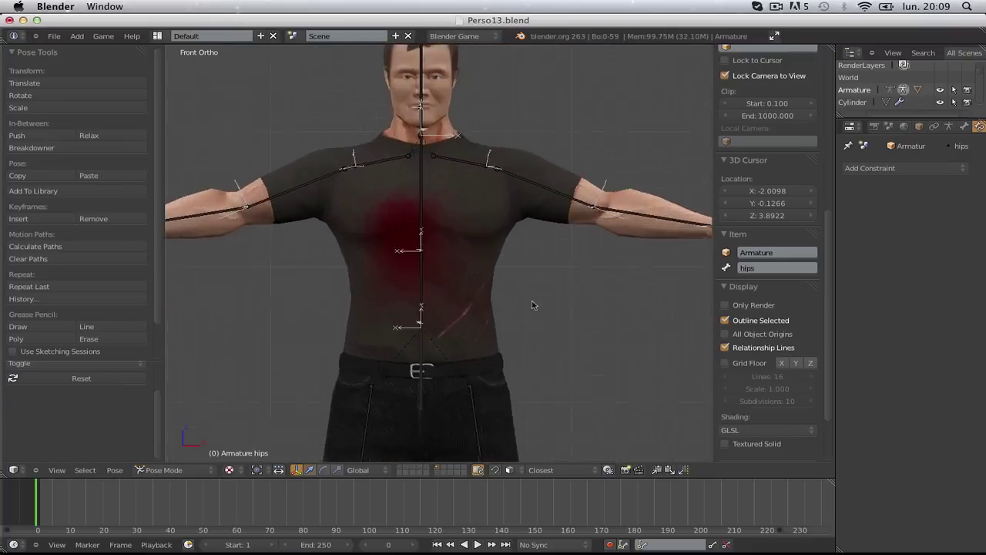
pyautogui.scroll(-1, 466, 322)
pyautogui.press('r')
pyautogui.press('r')
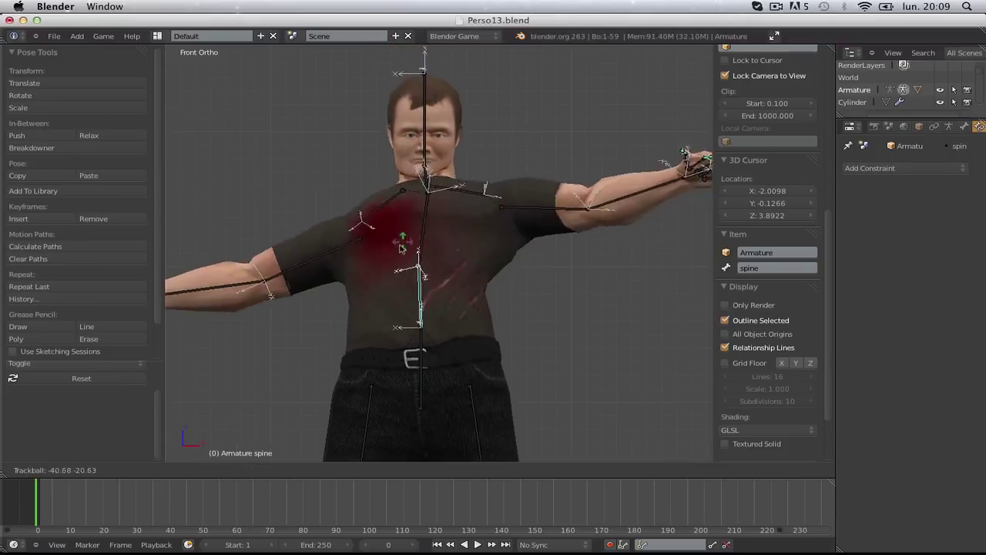
pyautogui.click(466, 308)
pyautogui.scroll(-3, 467, 316)
pyautogui.hotkey('ctrl', 'z')
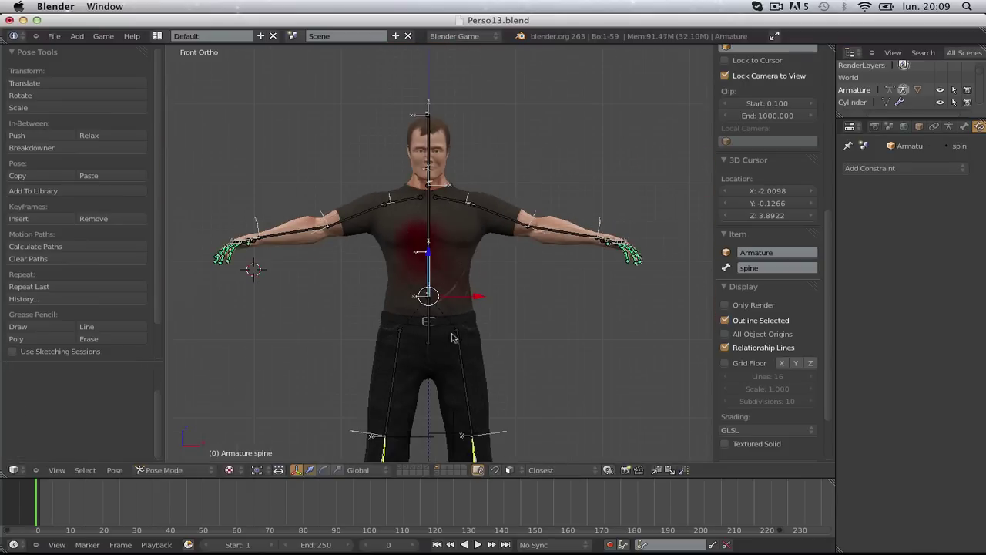
# - Try a trackball rotation of the spine bone from an oblique angle to test how the torso twists
pyautogui.moveTo(453, 335); pyautogui.dragTo(409, 331, button='middle')
pyautogui.press('r')
pyautogui.press('r')
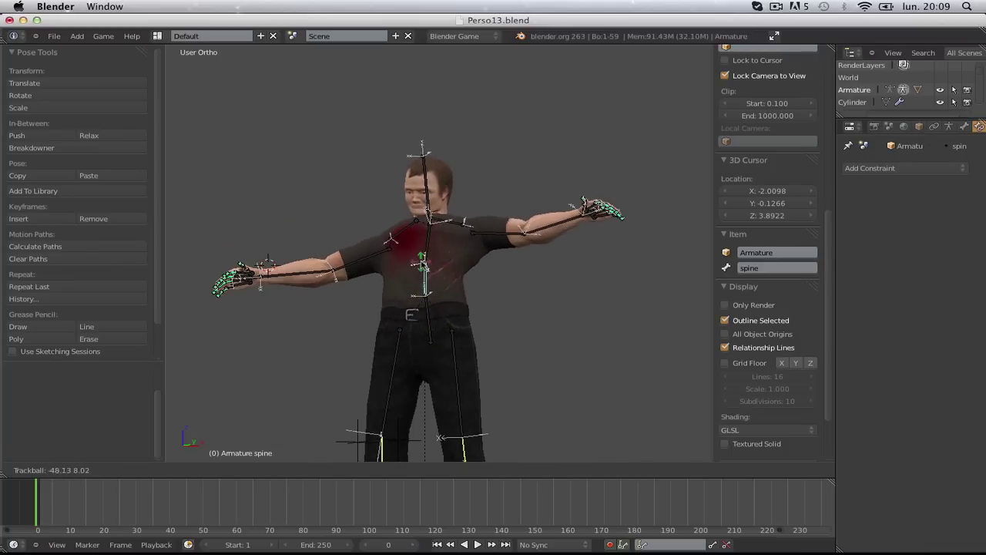
pyautogui.click(423, 258)
pyautogui.press('KP_3')
pyautogui.hotkey('ctrl', 'z')
# - Try bending the spine bone forward and backward in the right side view, restore the pose and clear the selection
pyautogui.scroll(3, 423, 254)
pyautogui.press('r')
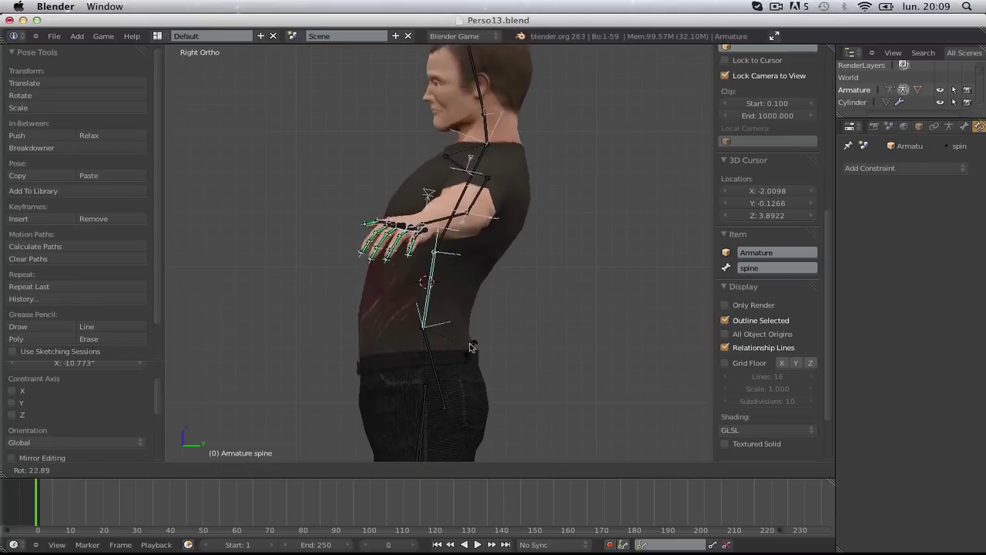
pyautogui.click(465, 347)
pyautogui.hotkey('ctrl', 'z')
pyautogui.press('a')
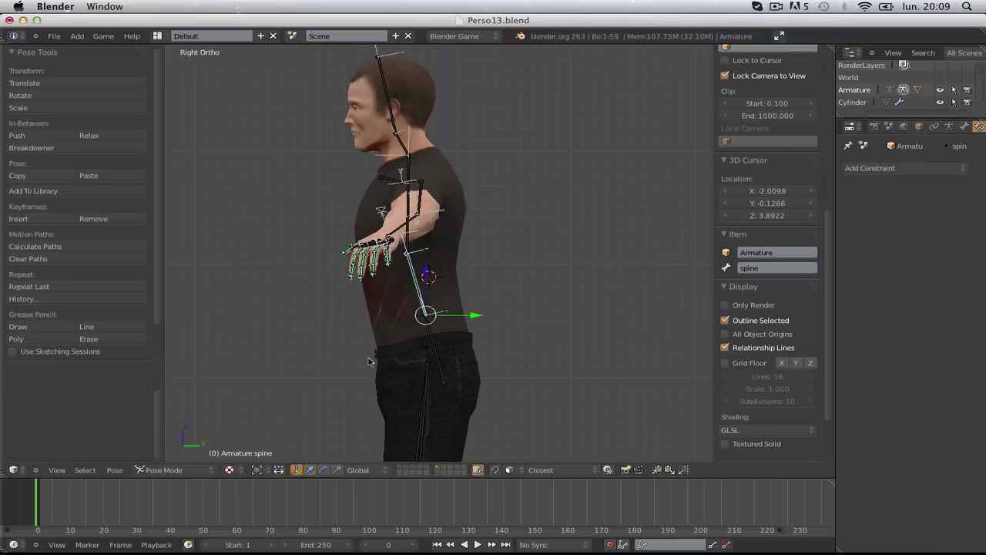
pyautogui.press('a')
pyautogui.press('KP_1')
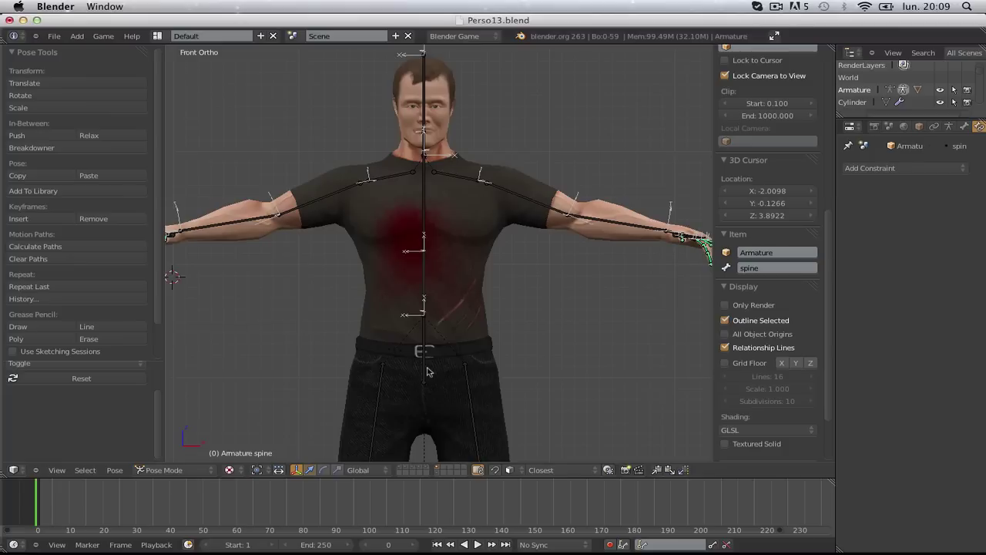
# - Select the head bone and put the body mesh into Weight Paint mode
pyautogui.keyDown('shift'); pyautogui.moveTo(438, 275); pyautogui.dragTo(415, 327, button='middle'); pyautogui.keyUp('shift')
pyautogui.scroll(4, 415, 327)
pyautogui.keyDown('shift'); pyautogui.moveTo(372, 109); pyautogui.dragTo(405, 216, button='middle'); pyautogui.keyUp('shift')
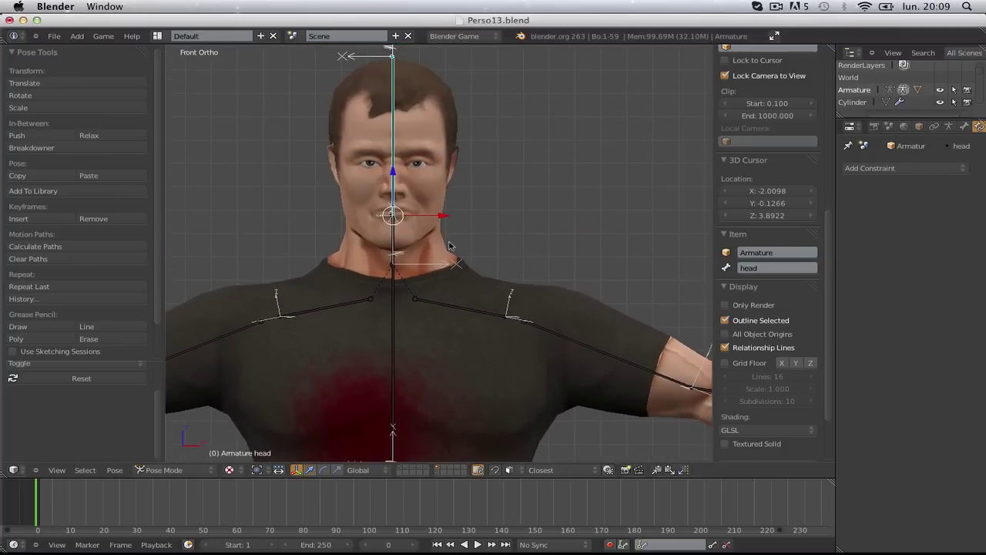
pyautogui.rightClick(436, 268)
pyautogui.click(169, 470)
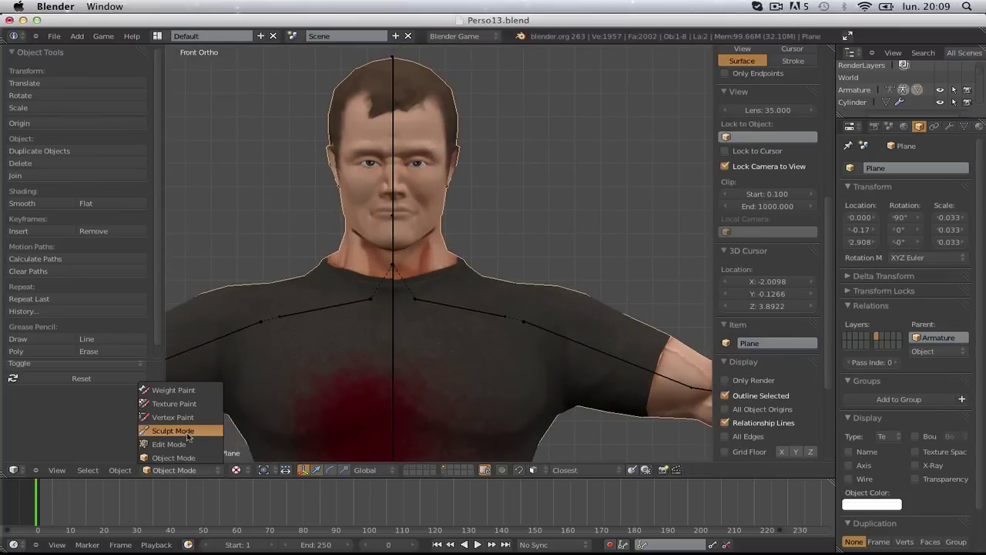
pyautogui.click(174, 389)
# - Paint the head bone's weight over the face, jaw and back of the head with the Draw brush at weight 1.000, strength 0.221
pyautogui.moveTo(501, 242)
pyautogui.mouseDown(button='middle')
pyautogui.moveTo(418, 286)
pyautogui.moveTo(419, 209)
pyautogui.mouseUp(button='middle')
pyautogui.moveTo(362, 154)
pyautogui.mouseDown()
pyautogui.moveTo(401, 159)
pyautogui.moveTo(340, 152)
pyautogui.mouseUp()
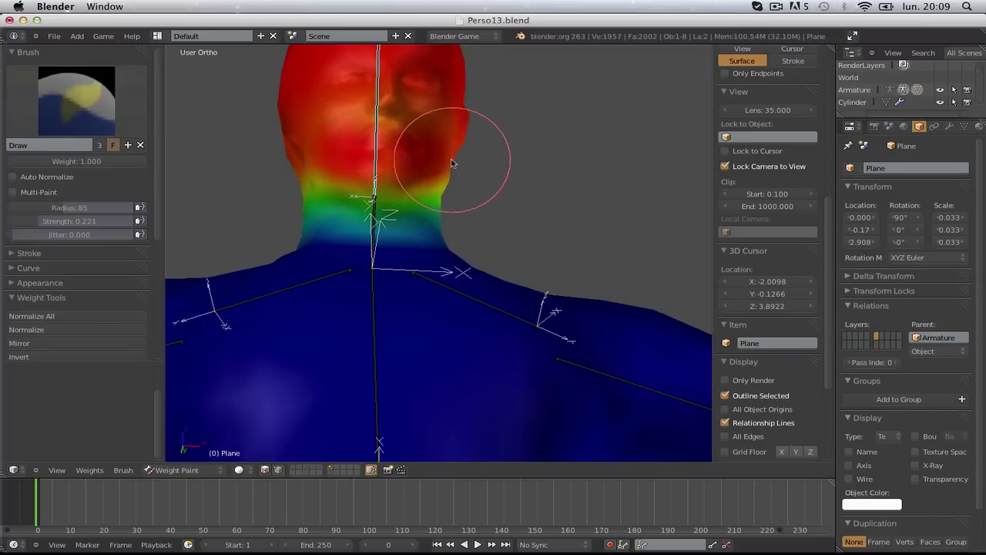
pyautogui.moveTo(452, 163); pyautogui.dragTo(350, 156, button='middle')
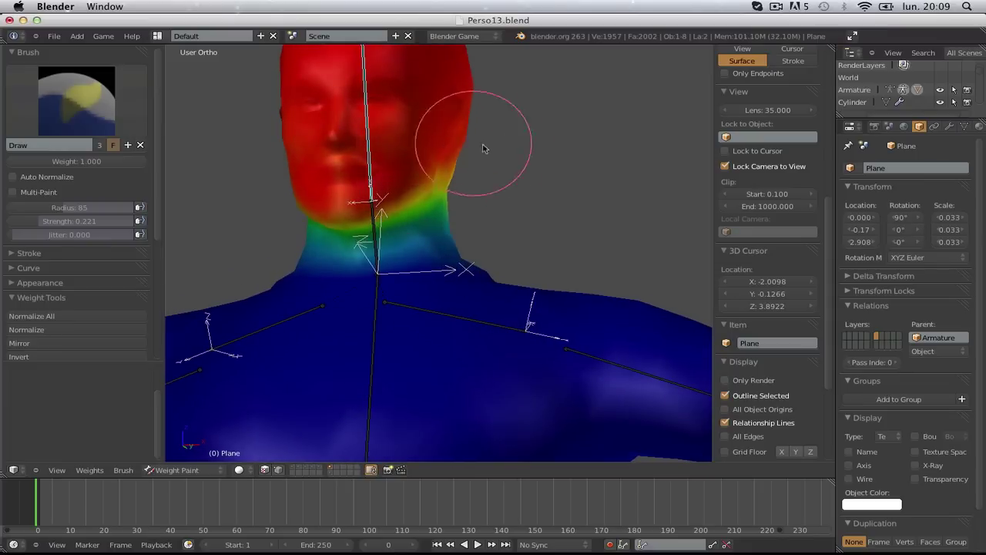
pyautogui.moveTo(483, 148)
pyautogui.mouseDown(button='middle')
pyautogui.moveTo(409, 152)
pyautogui.moveTo(356, 169)
pyautogui.mouseUp(button='middle')
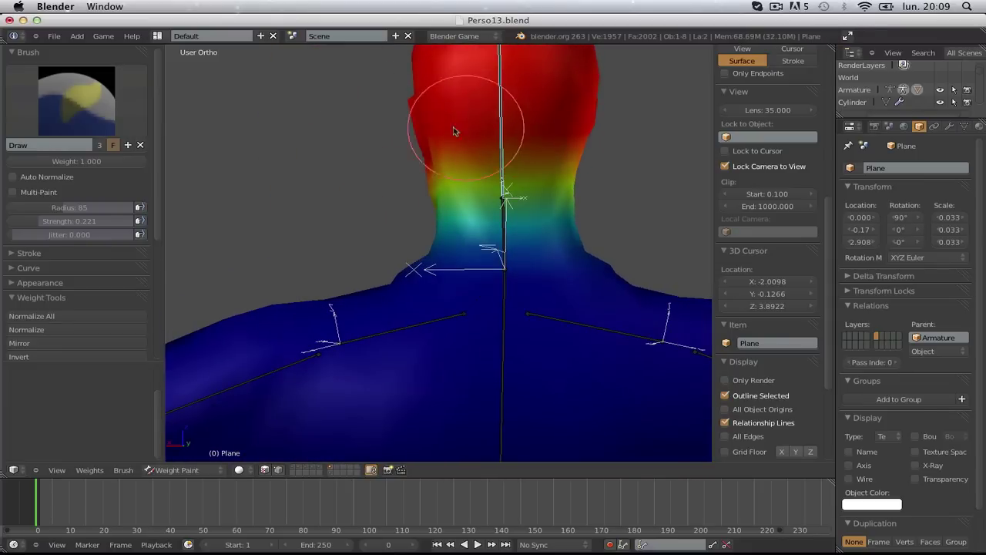
pyautogui.moveTo(449, 131)
pyautogui.mouseDown(button='middle')
pyautogui.moveTo(561, 352)
pyautogui.moveTo(528, 183)
pyautogui.moveTo(501, 161)
pyautogui.moveTo(475, 164)
pyautogui.mouseUp(button='middle')
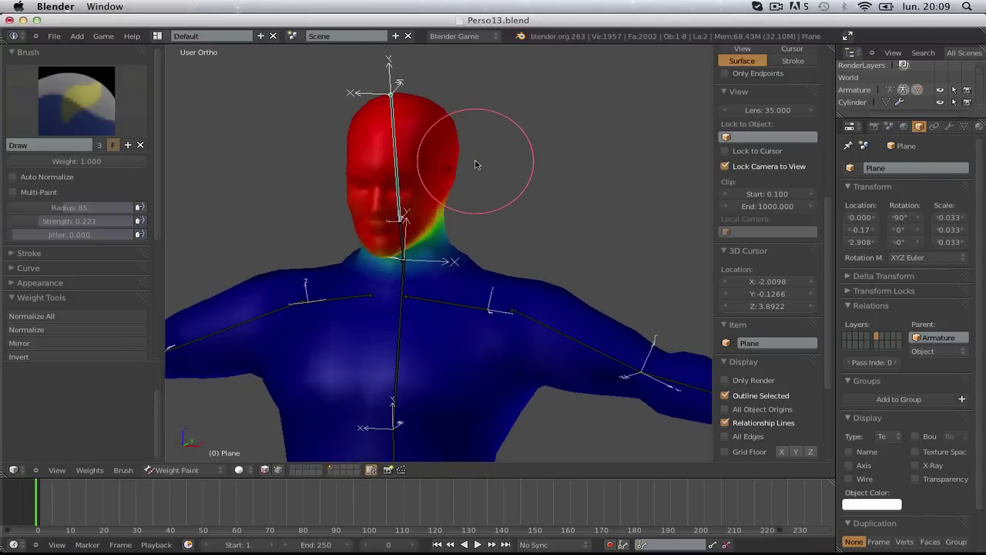
# - Make the left upper arm bone active for weight painting and switch to the Subtract brush
pyautogui.press('KP_1')
pyautogui.scroll(-3, 464, 173)
pyautogui.scroll(3, 442, 227)
pyautogui.keyDown('shift'); pyautogui.moveTo(524, 254); pyautogui.dragTo(301, 240, button='middle'); pyautogui.keyUp('shift')
pyautogui.rightClick(353, 206)
pyautogui.rightClick(434, 231)
pyautogui.moveTo(581, 254); pyautogui.dragTo(298, 176, button='middle')
pyautogui.click(77, 100)
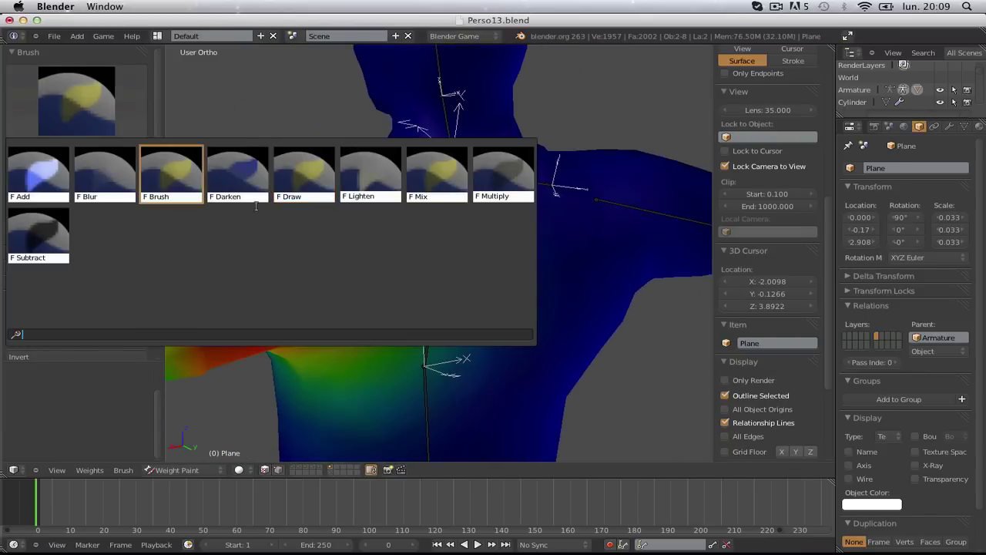
pyautogui.click(76, 100)
pyautogui.click(39, 235)
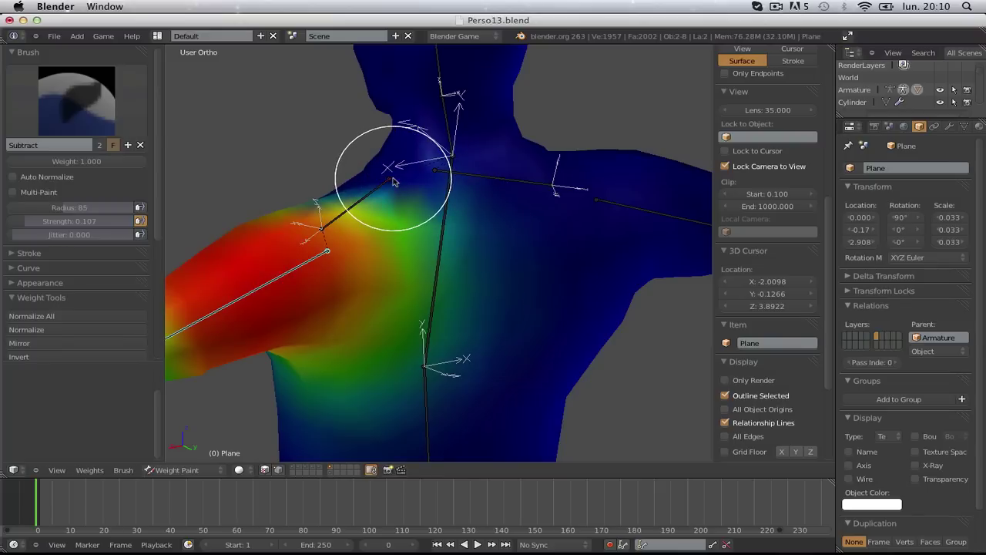
# - Subtract the left upper arm's weight from the upper back and the side of the torso with radius 85 and strength 0.107
pyautogui.moveTo(415, 210); pyautogui.dragTo(464, 225, button='middle')
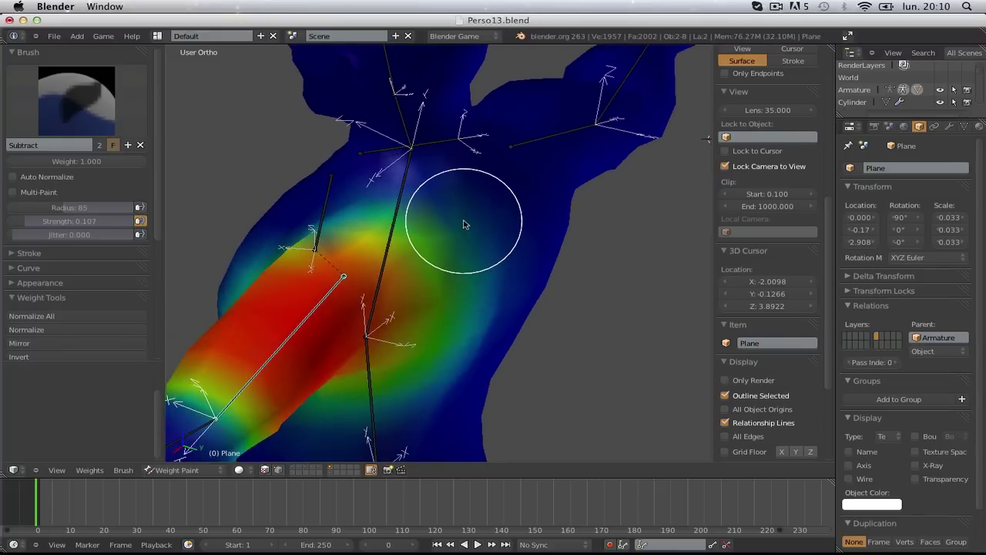
pyautogui.scroll(6, 463, 222)
pyautogui.scroll(-5, 424, 229)
pyautogui.scroll(1, 455, 184)
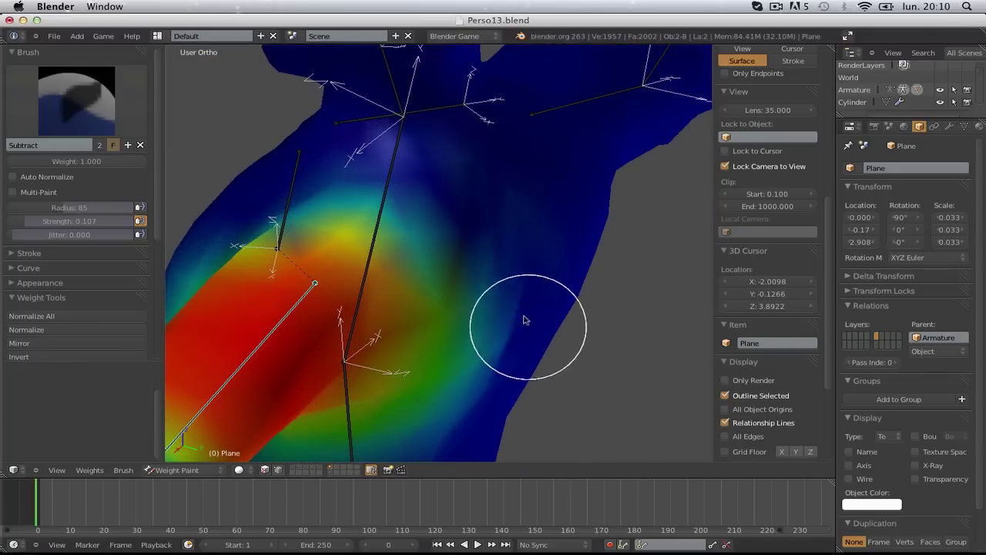
pyautogui.moveTo(524, 317); pyautogui.dragTo(487, 238, button='middle')
pyautogui.moveTo(434, 440)
pyautogui.mouseDown(button='middle')
pyautogui.moveTo(561, 249)
pyautogui.moveTo(488, 337)
pyautogui.moveTo(575, 233)
pyautogui.mouseUp(button='middle')
pyautogui.moveTo(381, 334)
pyautogui.mouseDown(button='middle')
pyautogui.moveTo(449, 344)
pyautogui.moveTo(363, 270)
pyautogui.mouseUp(button='middle')
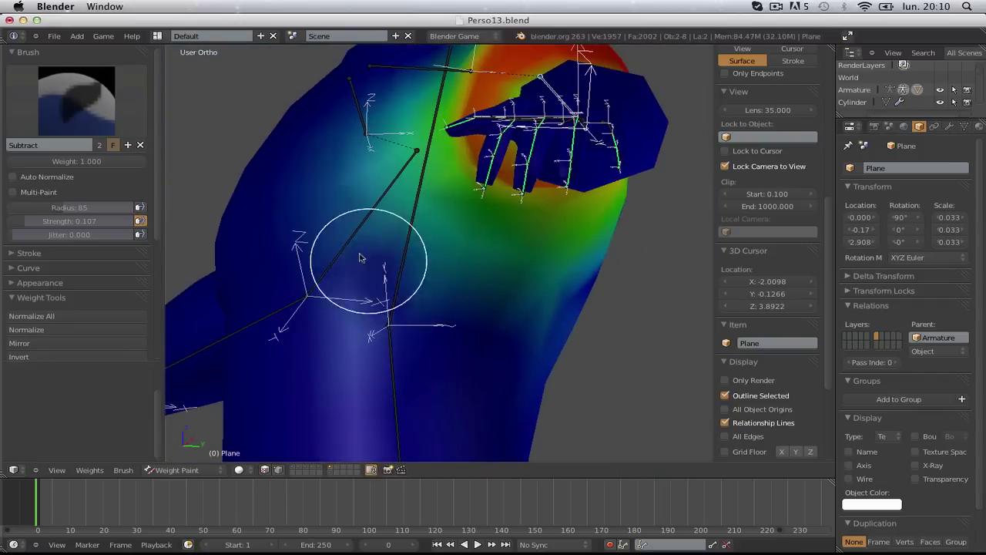
# - Test the left shoulder by rotating upper_arm.L about 40.06° down and about 36.71° back up in the front view
pyautogui.press('KP_1')
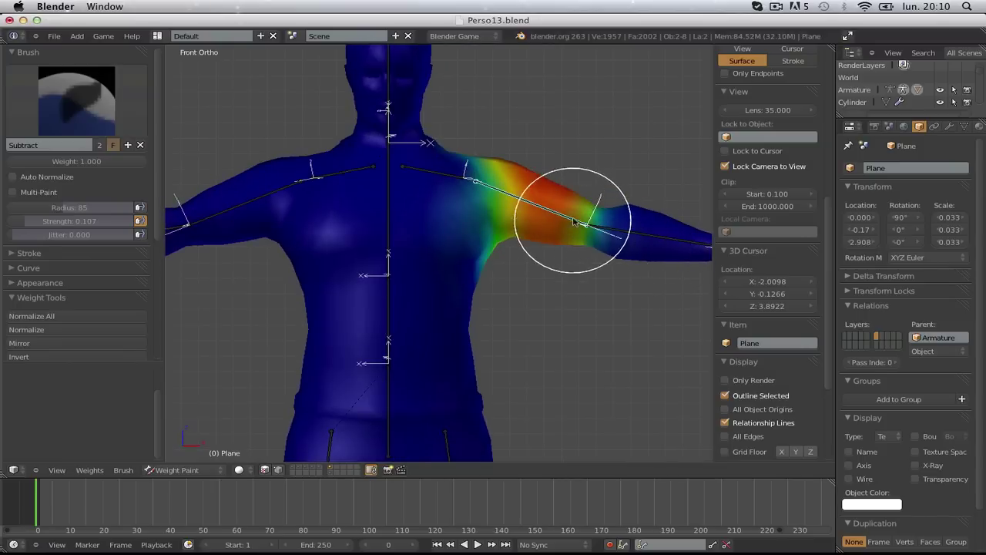
pyautogui.press('r')
pyautogui.rightClick(555, 270)
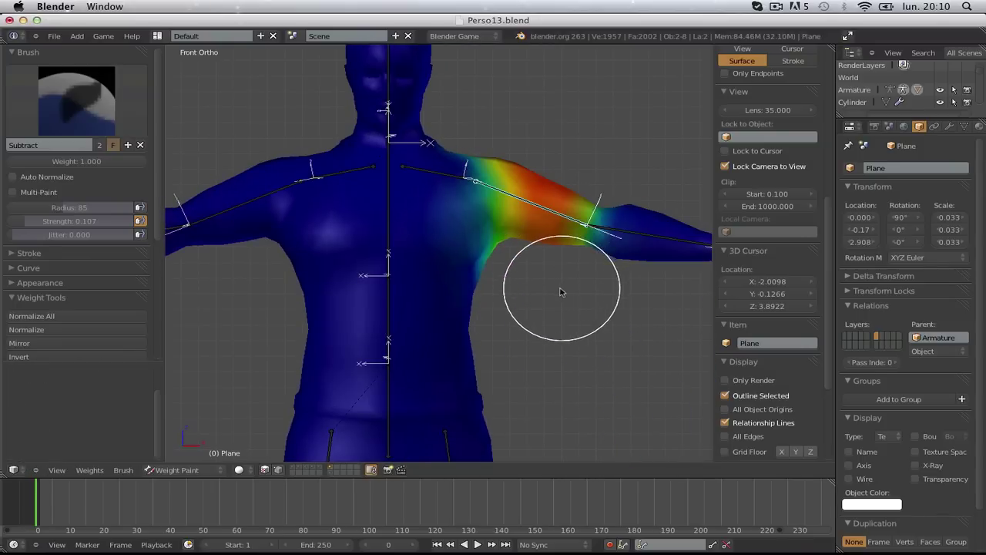
pyautogui.press('r')
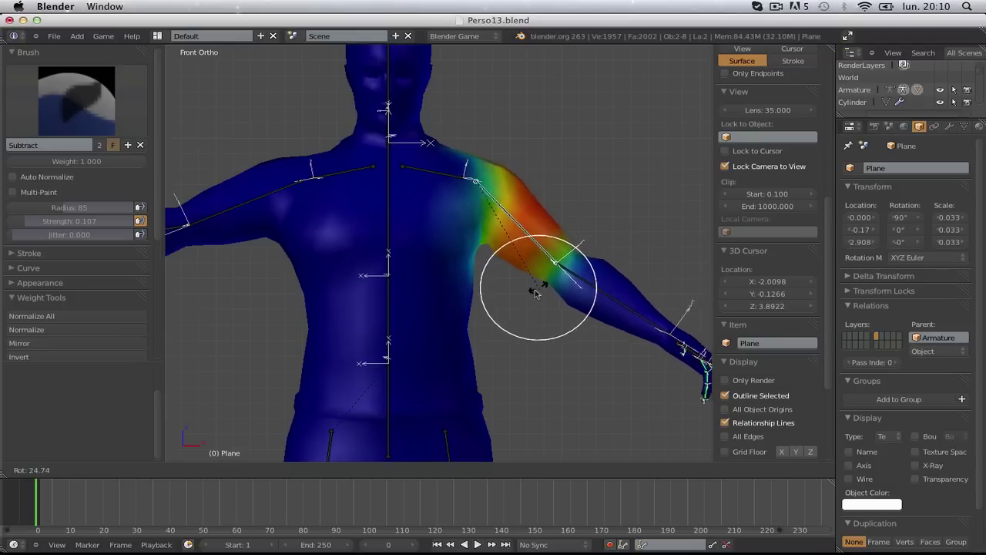
pyautogui.click(501, 311)
pyautogui.press('r')
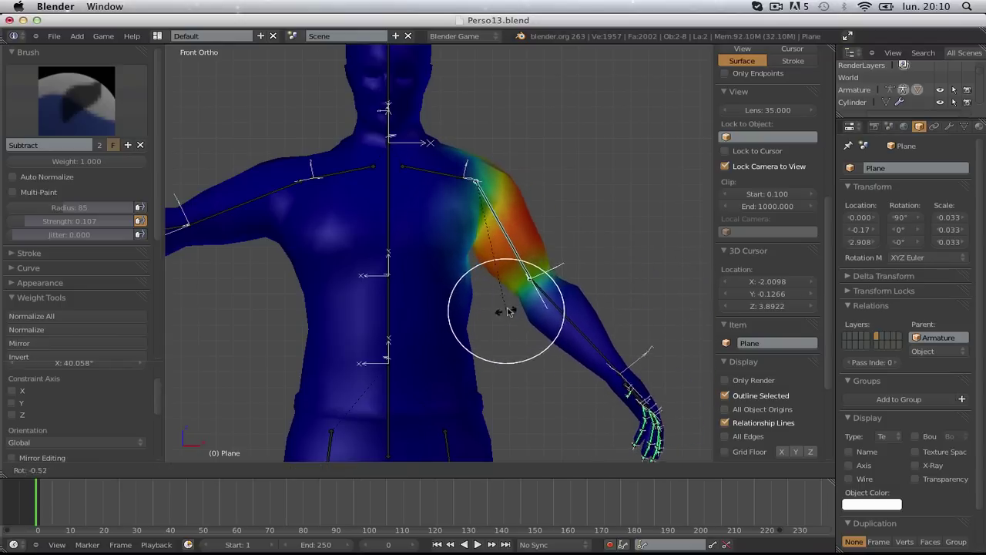
pyautogui.click(558, 263)
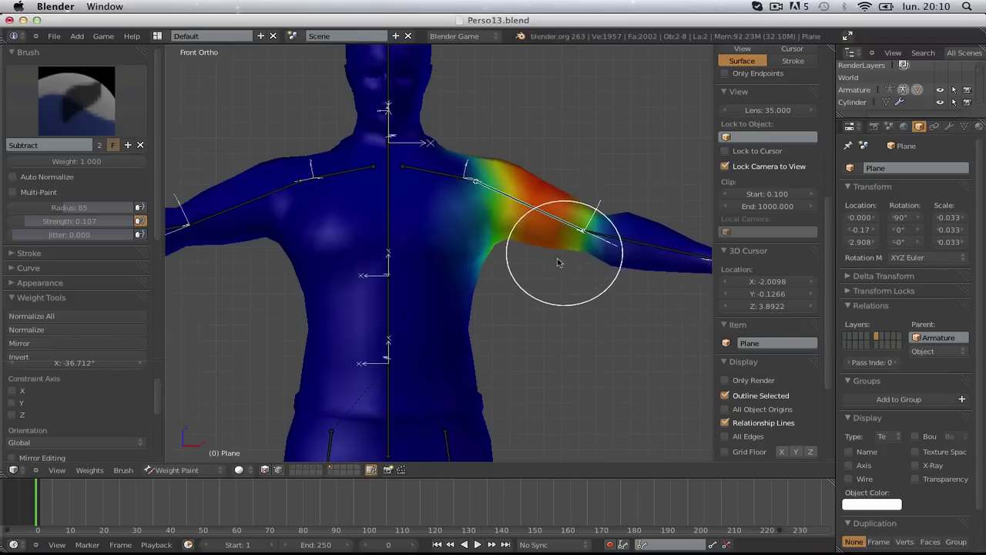
# - Lower the left upper arm slightly in the front view and return the mesh to Object Mode with textured shading
pyautogui.moveTo(557, 263); pyautogui.dragTo(516, 303, button='middle')
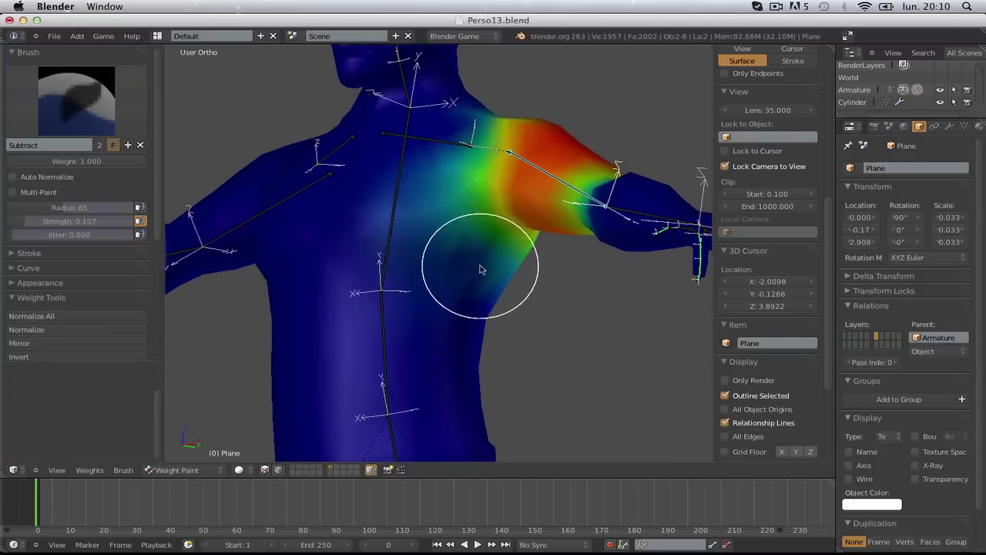
pyautogui.scroll(-2, 493, 258)
pyautogui.press('KP_1')
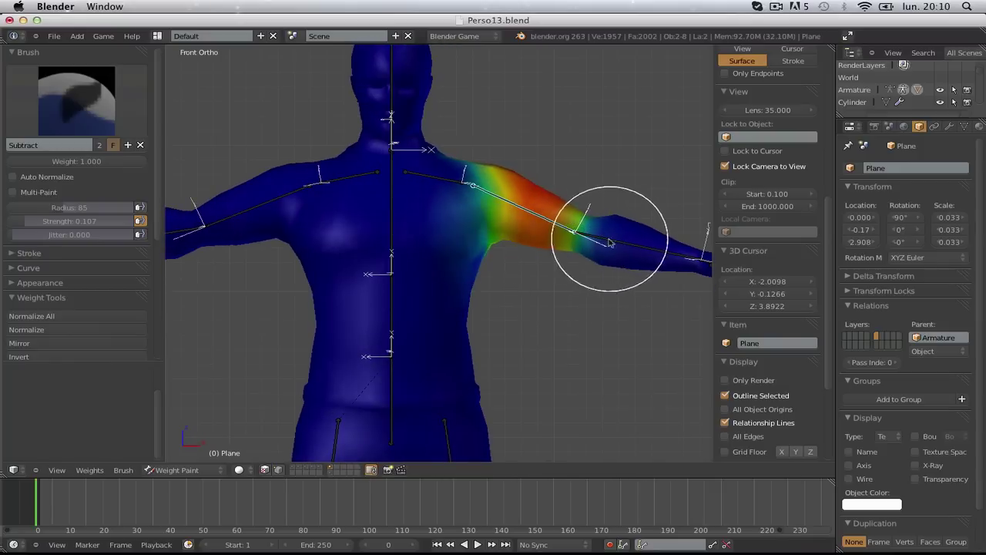
pyautogui.press('r')
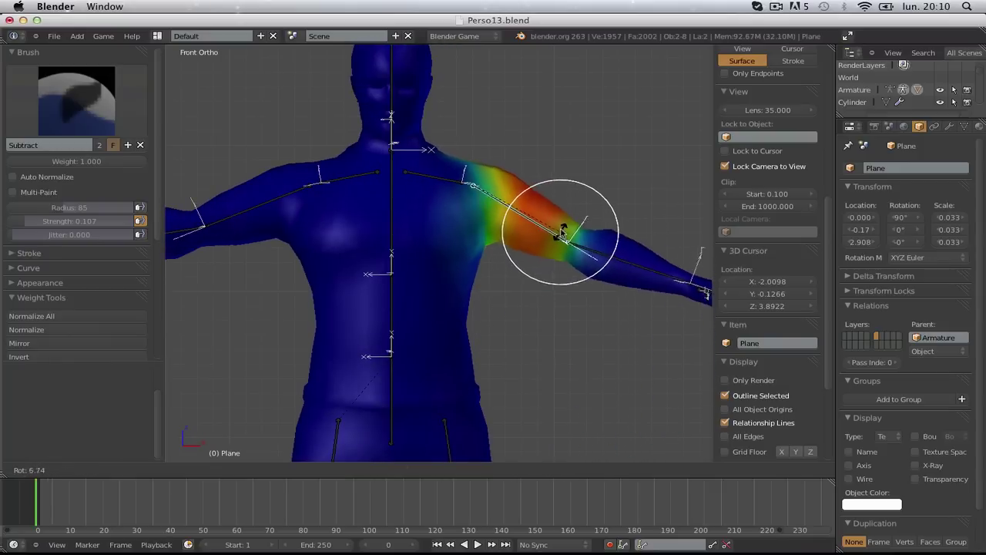
pyautogui.click(555, 238)
pyautogui.click(185, 470)
pyautogui.click(197, 456)
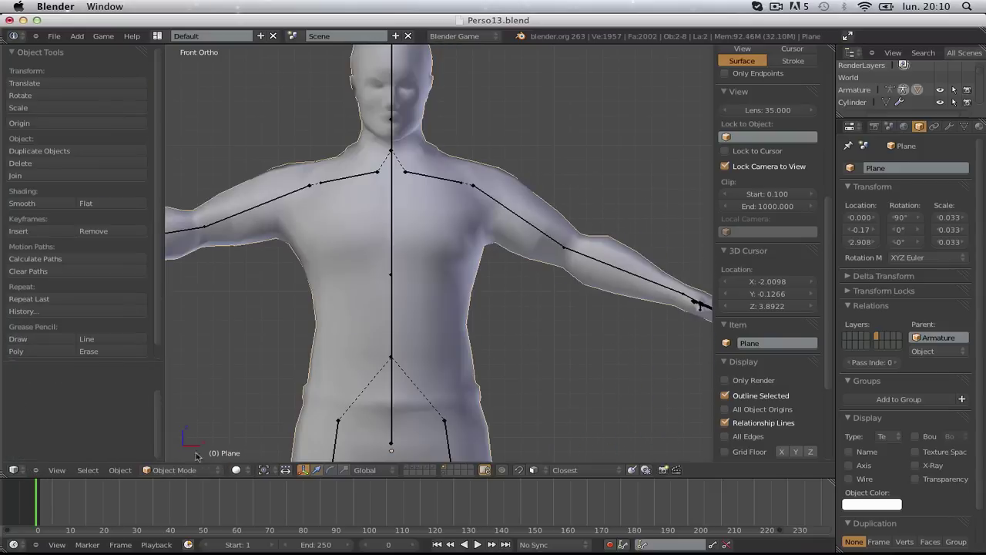
pyautogui.hotkey('alt', 'z')
# - Rotate upper_arm.L down about 31.6° in the front view and inspect the lowered arm's shoulder
pyautogui.rightClick(524, 224)
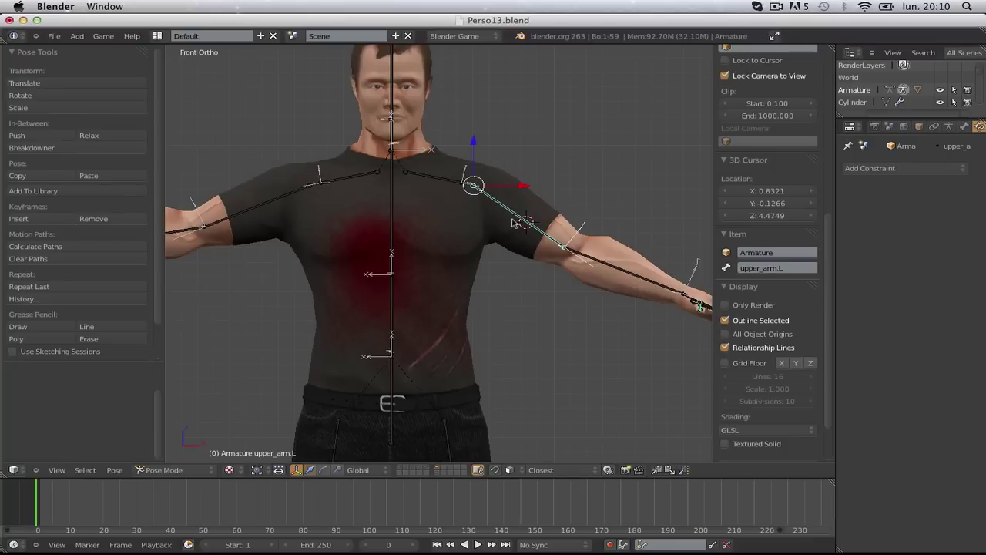
pyautogui.press('r')
pyautogui.click(495, 324)
pyautogui.scroll(-4, 487, 232)
pyautogui.moveTo(487, 232)
pyautogui.mouseDown(button='middle')
pyautogui.moveTo(555, 235)
pyautogui.moveTo(487, 235)
pyautogui.moveTo(476, 247)
pyautogui.mouseUp(button='middle')
pyautogui.scroll(4, 468, 267)
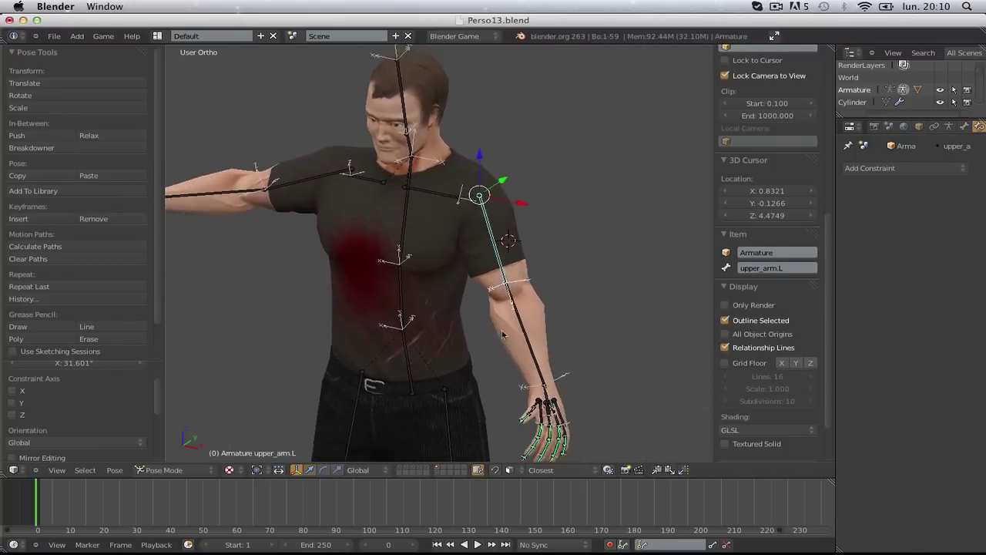
# - Raise upper_arm.L about 60.19° in the front view to bring the left arm nearly horizontal
pyautogui.scroll(-2, 497, 339)
pyautogui.press('KP_1')
pyautogui.press('r')
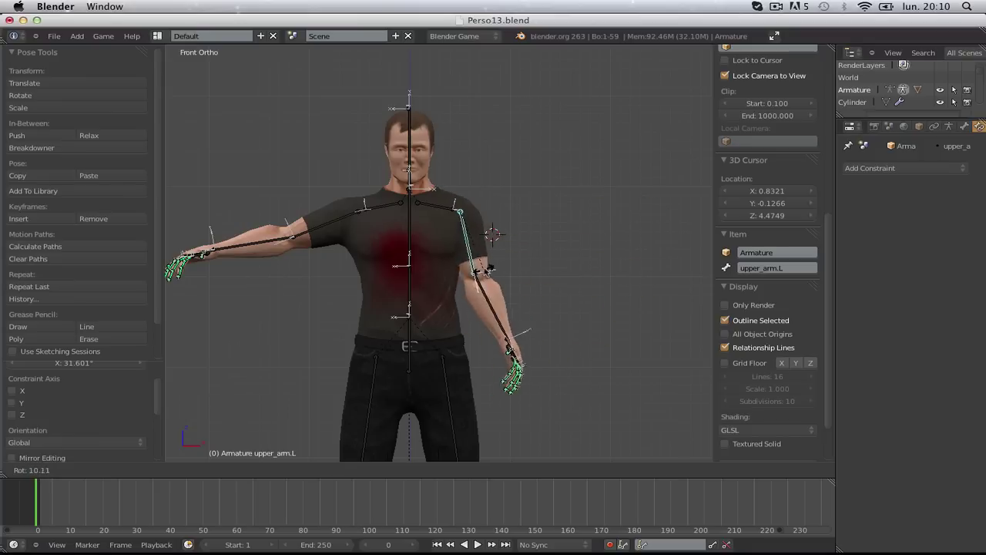
pyautogui.click(481, 214)
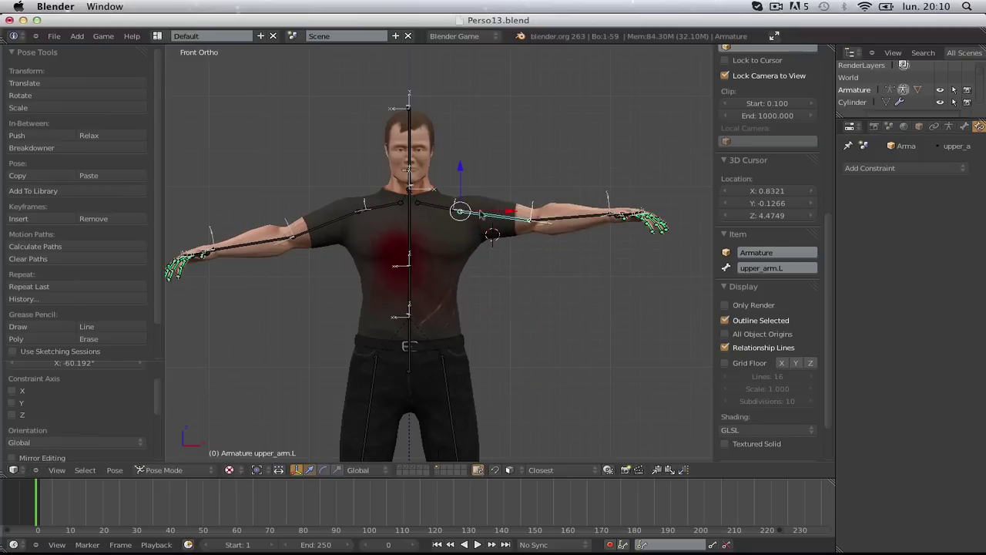
# - Return the body mesh to Weight Paint mode with solid shading and choose the Subtract brush for the left shoulder
pyautogui.moveTo(459, 171); pyautogui.dragTo(299, 378, button='middle')
pyautogui.scroll(5, 289, 259)
pyautogui.rightClick(378, 301)
pyautogui.hotkey('ctrl', 'Tab')
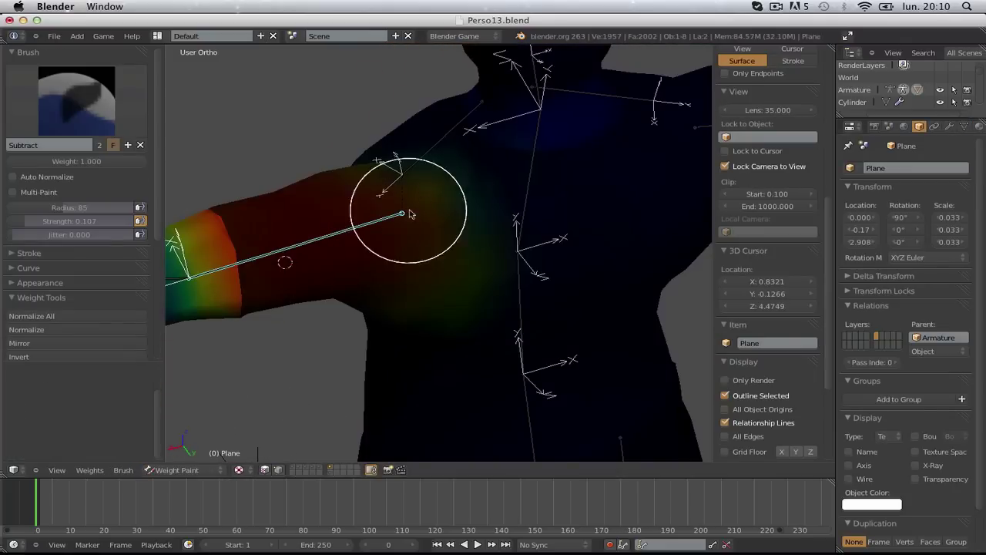
pyautogui.moveTo(403, 194); pyautogui.dragTo(221, 121, button='middle')
pyautogui.click(102, 114)
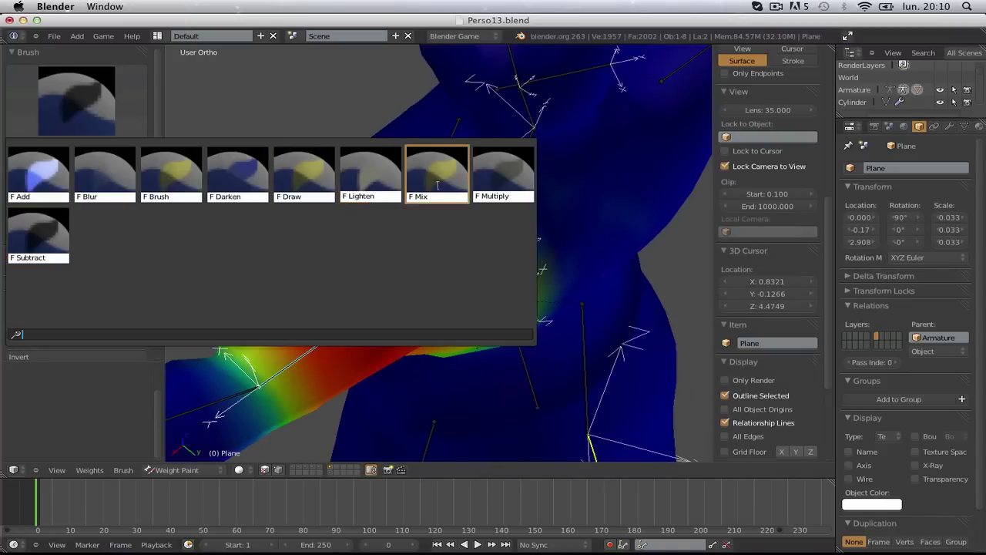
pyautogui.click(32, 236)
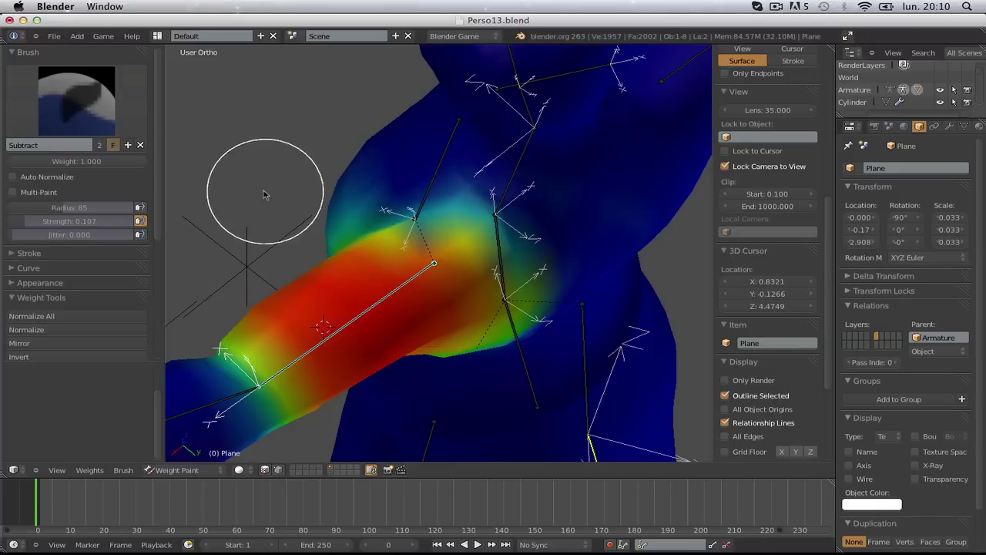
# - Add upper_arm.L weight on the upper part of the left shoulder with the Draw brush
pyautogui.click(79, 98)
pyautogui.click(304, 178)
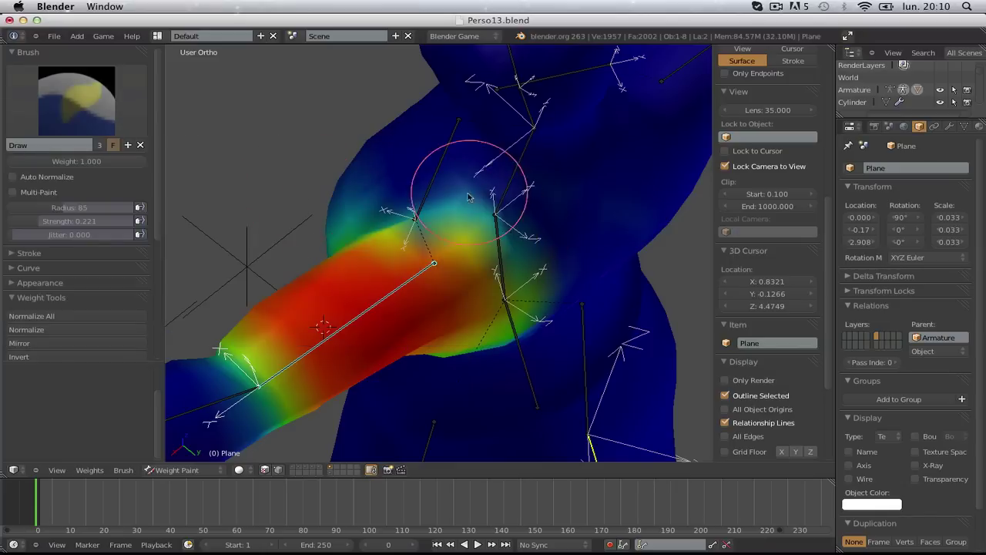
pyautogui.scroll(-5, 483, 291)
# - Rotate upper_arm.L in the front view and leave the left arm lowered to check the shoulder's deformation
pyautogui.press('KP_1')
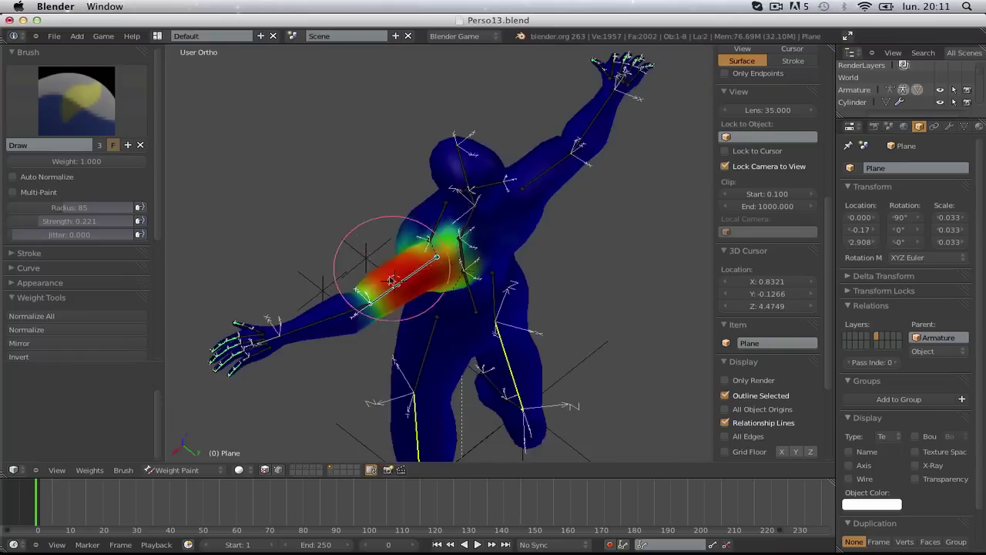
pyautogui.hotkey('ctrl', 'f')
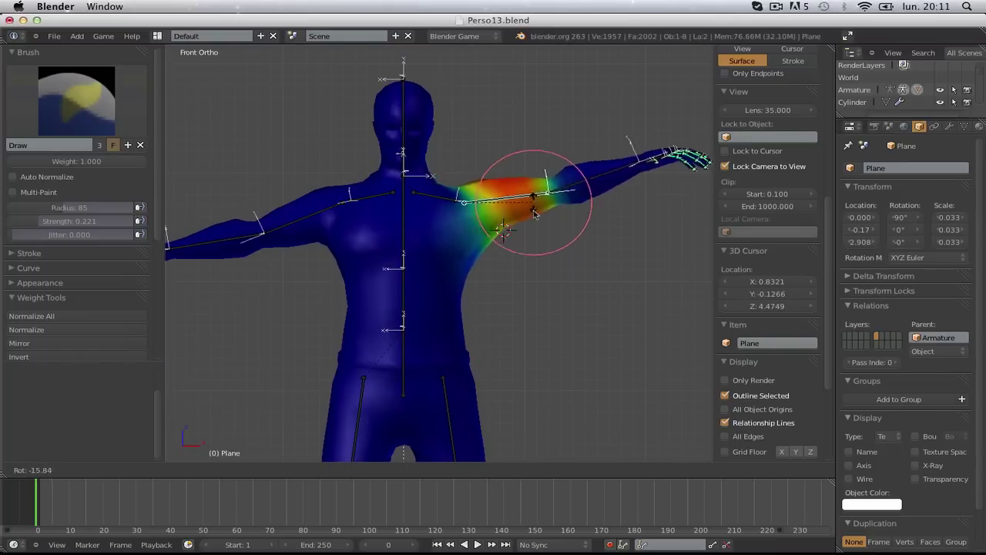
pyautogui.click(529, 297)
# - Reduce upper_arm.L weight where the left shoulder blends into the upper torso, using the Subtract brush
pyautogui.moveTo(529, 297); pyautogui.dragTo(368, 301, button='middle')
pyautogui.scroll(5, 523, 284)
pyautogui.moveTo(524, 283)
pyautogui.mouseDown(button='middle')
pyautogui.moveTo(506, 330)
pyautogui.moveTo(463, 249)
pyautogui.mouseUp(button='middle')
pyautogui.click(76, 108)
pyautogui.click(38, 233)
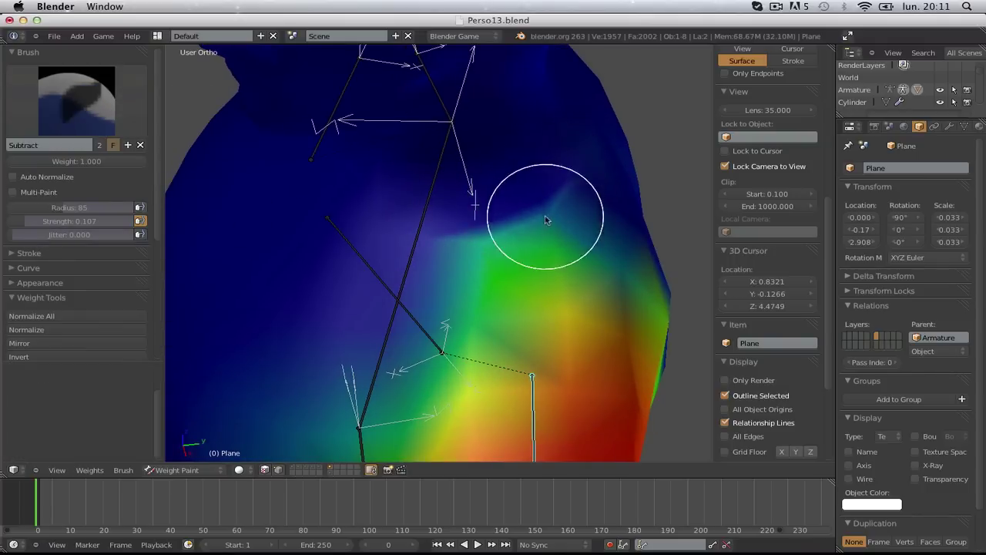
pyautogui.moveTo(545, 220)
pyautogui.mouseDown(button='middle')
pyautogui.moveTo(590, 180)
pyautogui.moveTo(563, 154)
pyautogui.mouseUp(button='middle')
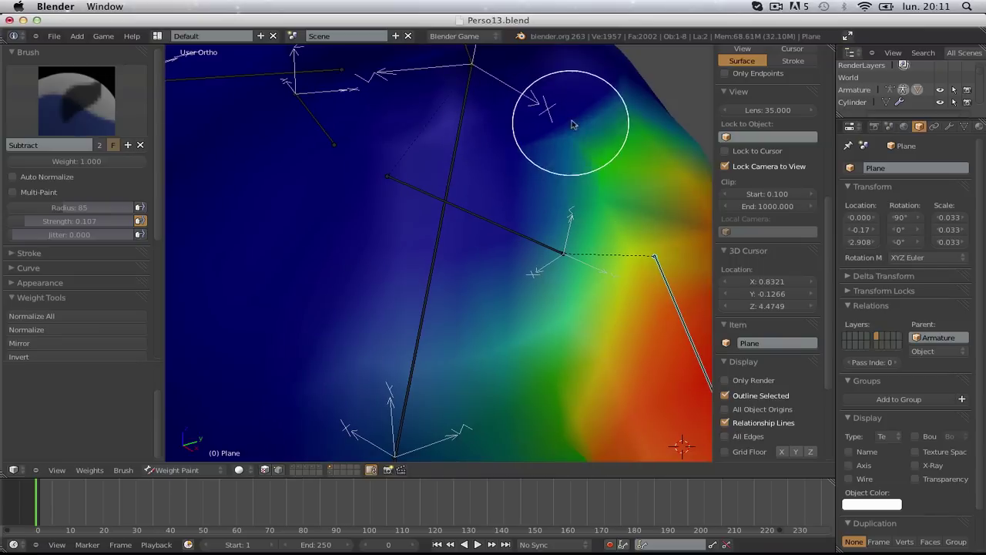
pyautogui.moveTo(604, 111); pyautogui.dragTo(502, 198, button='middle')
# - Raise upper_arm.L in the front view to test the left shoulder, with a further rotation of about 4.14°
pyautogui.press('KP_1')
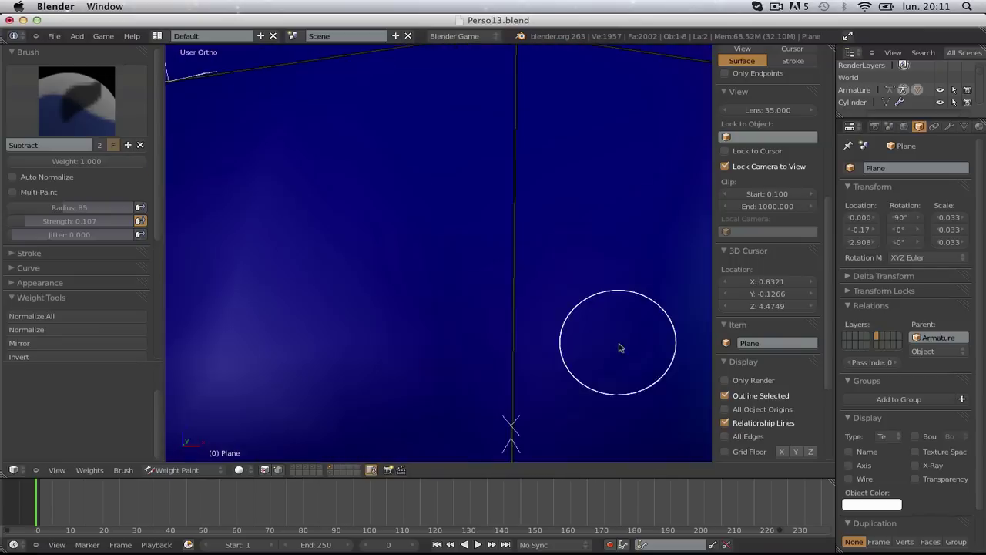
pyautogui.scroll(4, 590, 300)
pyautogui.scroll(3, 593, 290)
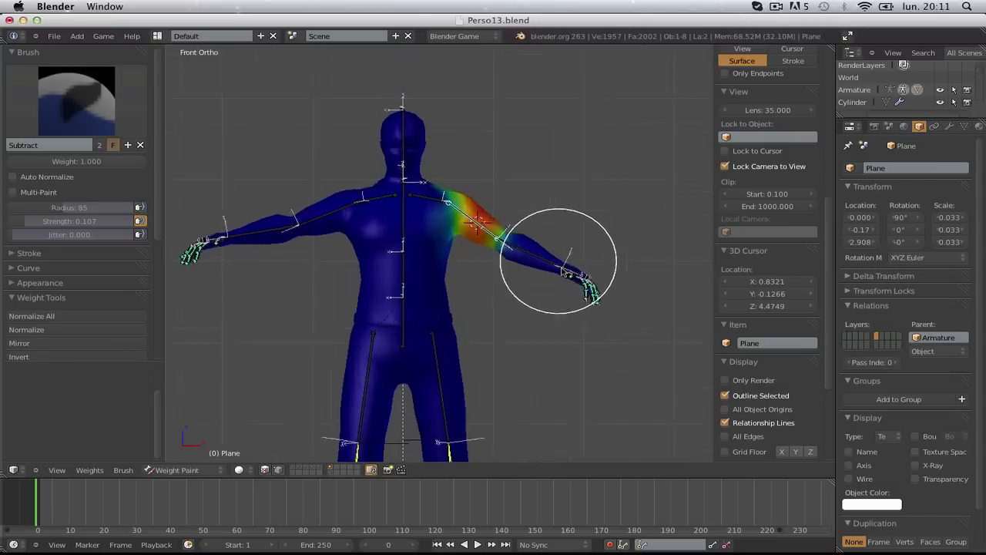
pyautogui.press('r')
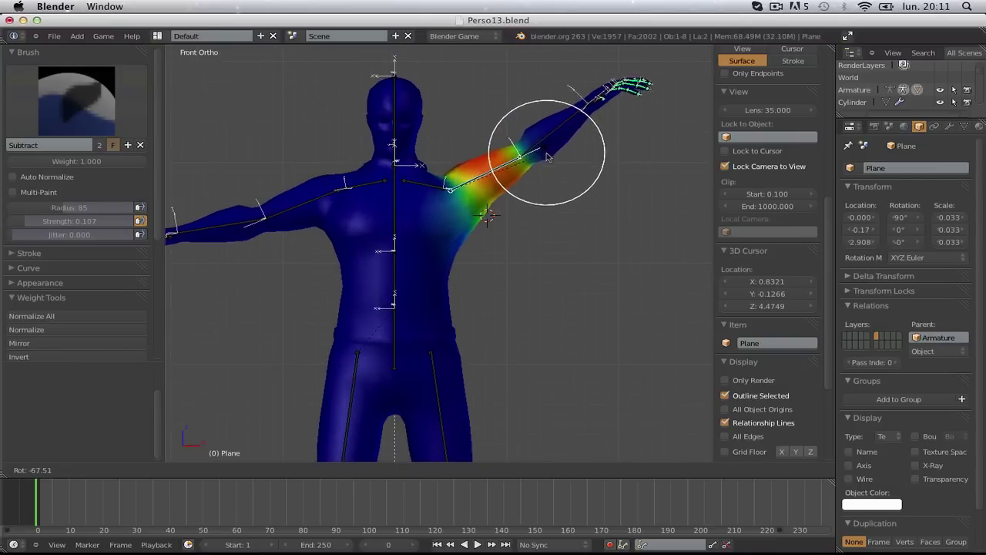
pyautogui.click(550, 176)
pyautogui.press('r')
# - Paint more upper_arm.L weight onto the top of the left shoulder beside the neck with the Draw brush
pyautogui.moveTo(517, 223)
pyautogui.mouseDown(button='middle')
pyautogui.moveTo(487, 244)
pyautogui.moveTo(471, 276)
pyautogui.moveTo(537, 201)
pyautogui.moveTo(507, 331)
pyautogui.moveTo(517, 364)
pyautogui.mouseUp(button='middle')
pyautogui.scroll(4, 471, 275)
pyautogui.scroll(4, 537, 200)
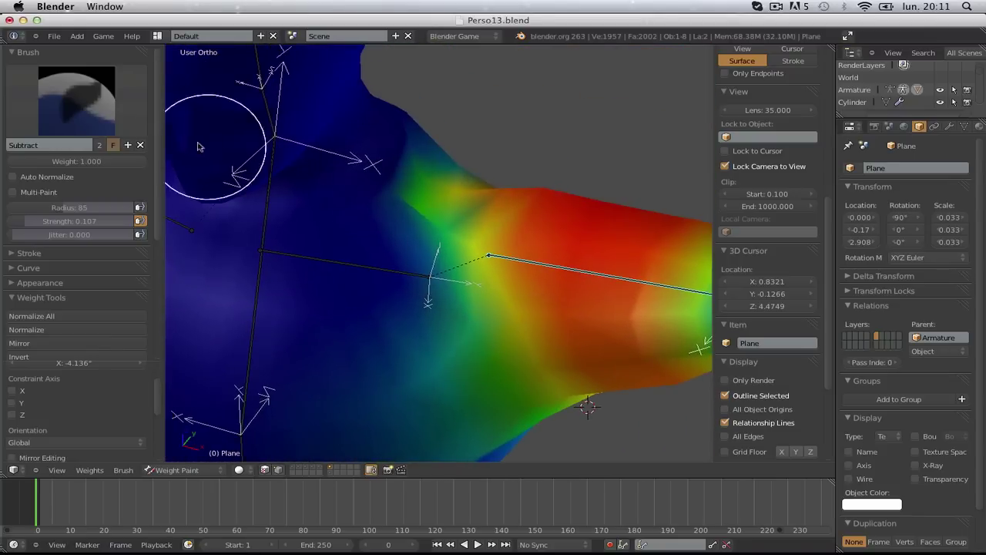
pyautogui.click(76, 100)
pyautogui.click(322, 165)
pyautogui.moveTo(447, 202); pyautogui.dragTo(417, 221)
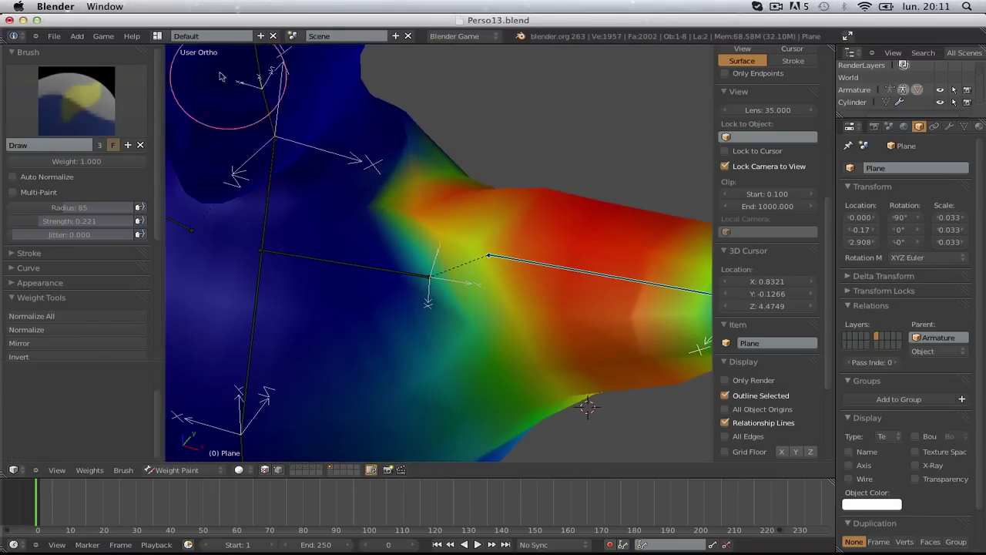
# - Soften the upper_arm.L weight on top of the left shoulder with the Subtract brush
pyautogui.click(76, 100)
pyautogui.click(39, 212)
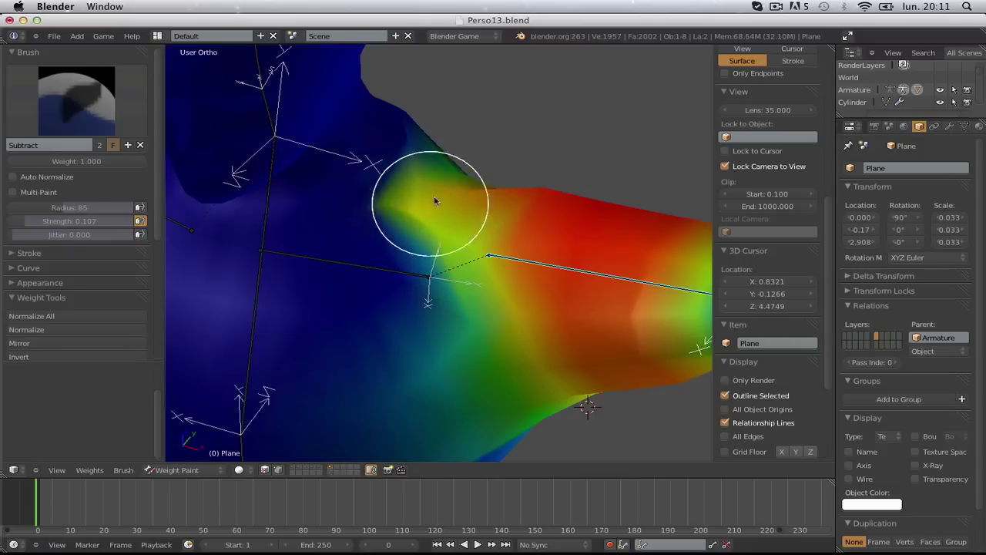
pyautogui.moveTo(435, 201)
pyautogui.mouseDown()
pyautogui.moveTo(440, 168)
pyautogui.moveTo(407, 193)
pyautogui.moveTo(399, 238)
pyautogui.moveTo(451, 221)
pyautogui.moveTo(453, 236)
pyautogui.mouseUp()
# - Swing upper_arm.L down and back up in the front view, leaving it about 10.58° above its starting angle
pyautogui.scroll(-4, 438, 214)
pyautogui.press('KP_1')
pyautogui.moveTo(491, 158)
pyautogui.keyDown('shift'); pyautogui.mouseDown(button='middle')
pyautogui.moveTo(424, 185)
pyautogui.moveTo(413, 178)
pyautogui.mouseUp(button='middle'); pyautogui.keyUp('shift')
pyautogui.press('r')
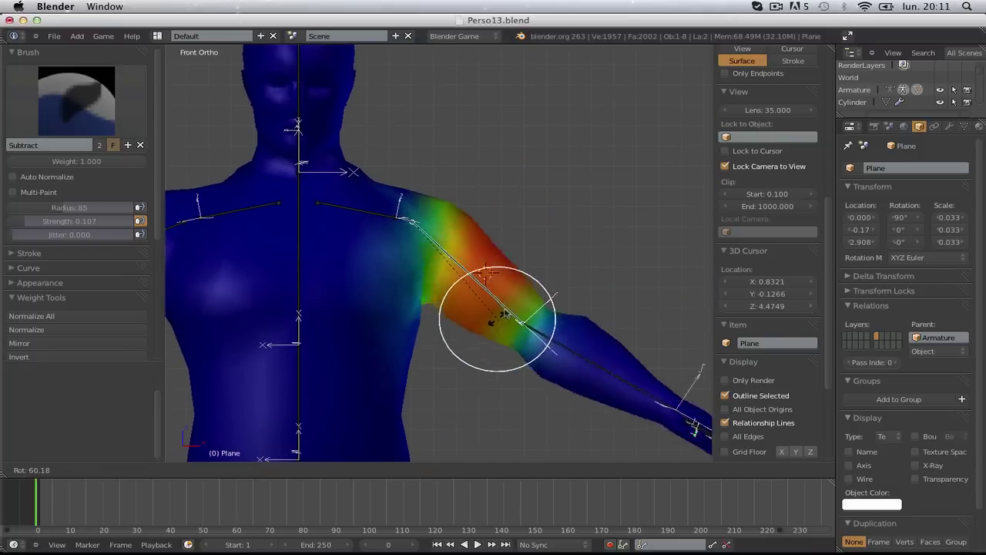
pyautogui.click(506, 189)
# - Touch up the upper_arm.L weight along the top of the raised left shoulder with the Draw brush
pyautogui.scroll(3, 501, 227)
pyautogui.moveTo(500, 231)
pyautogui.mouseDown(button='middle')
pyautogui.moveTo(474, 273)
pyautogui.moveTo(462, 266)
pyautogui.mouseUp(button='middle')
pyautogui.click(92, 93)
pyautogui.click(303, 189)
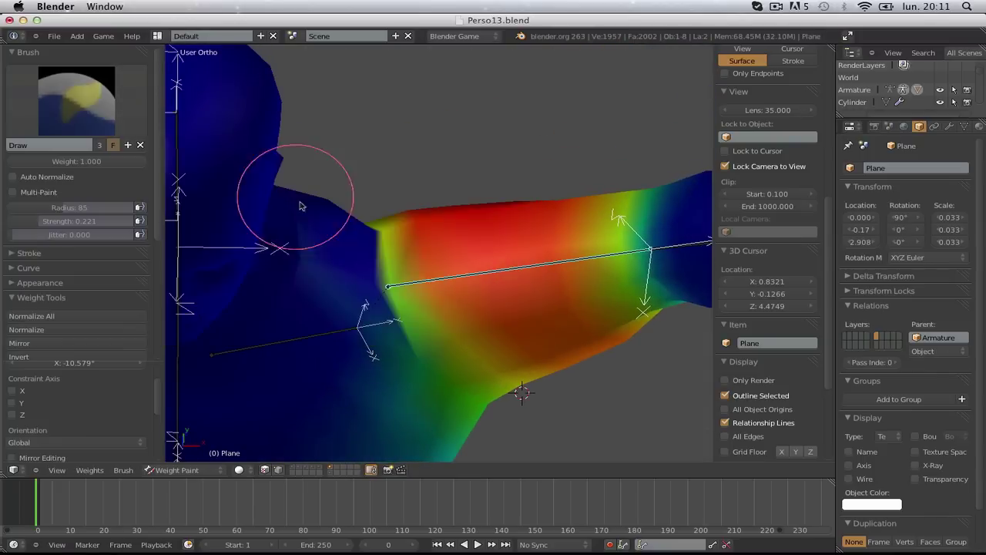
# - Lower upper_arm.L about 6.74° in the front view and return the mesh to Object Mode with textured shading
pyautogui.press('KP_1')
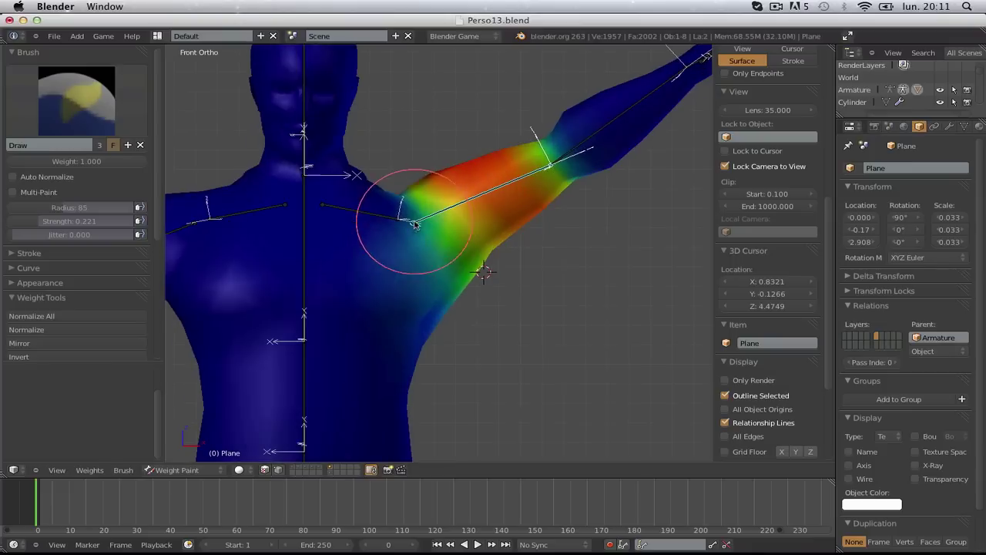
pyautogui.press('r')
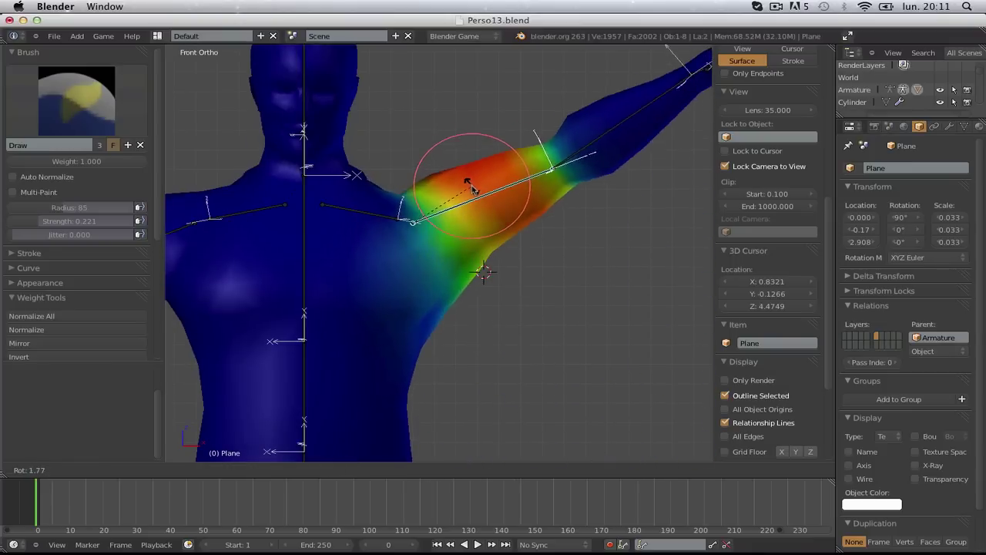
pyautogui.click(473, 195)
pyautogui.scroll(-4, 478, 216)
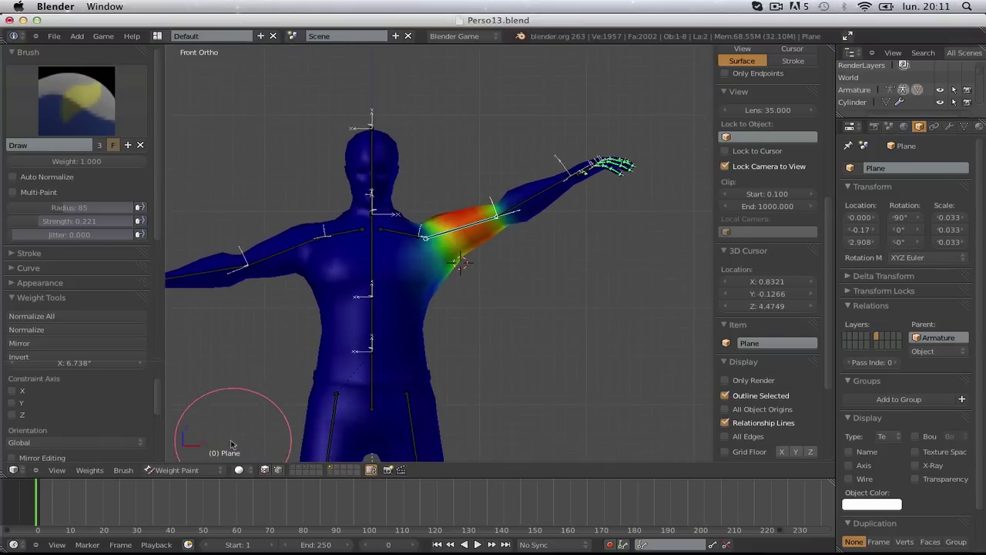
pyautogui.click(172, 470)
pyautogui.click(174, 379)
pyautogui.hotkey('alt', 'z')
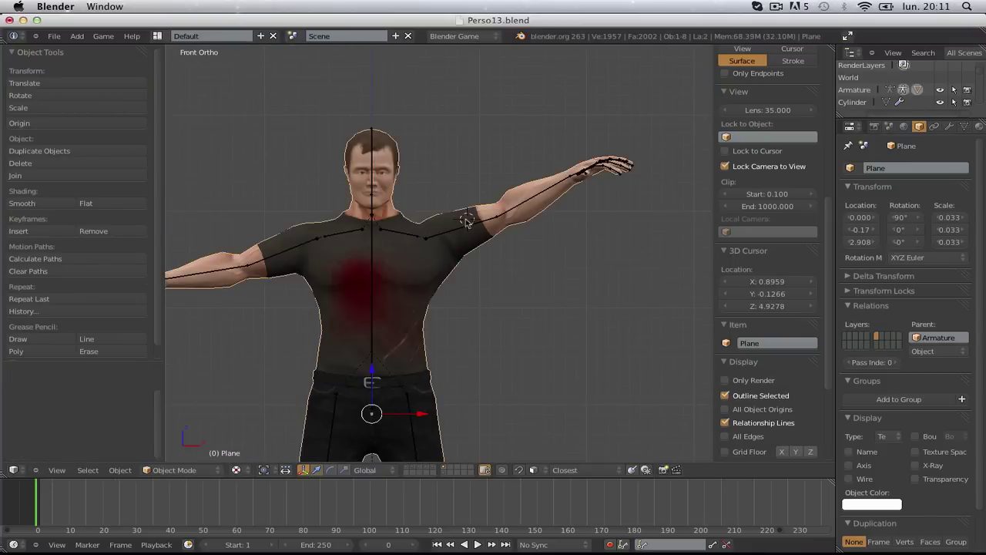
# - Lower upper_arm.L about 26.6° in Pose Mode and inspect the left shoulder and armpit from the side
pyautogui.rightClick(452, 228)
pyautogui.hotkey('ctrl', 'Tab')
pyautogui.press('r')
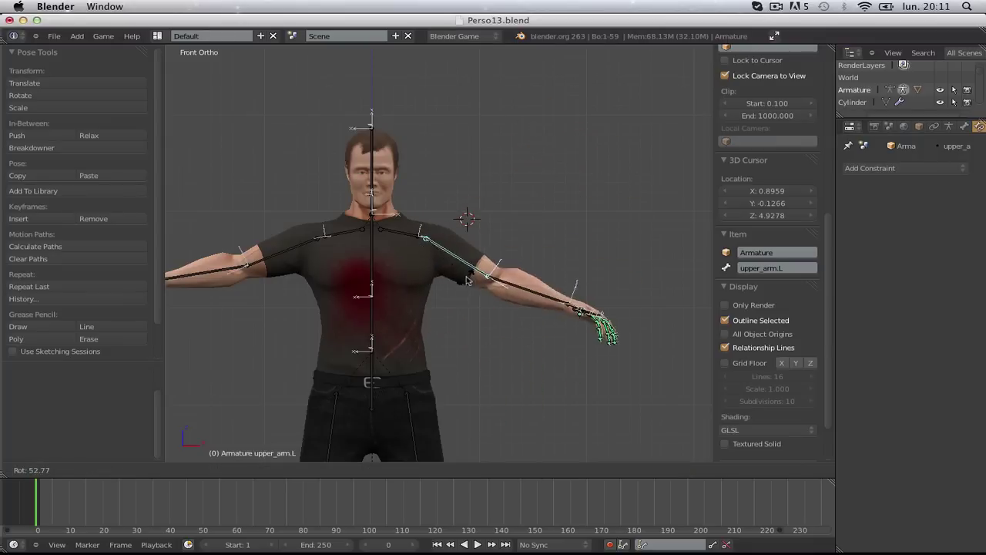
pyautogui.click(470, 250)
pyautogui.scroll(3, 493, 329)
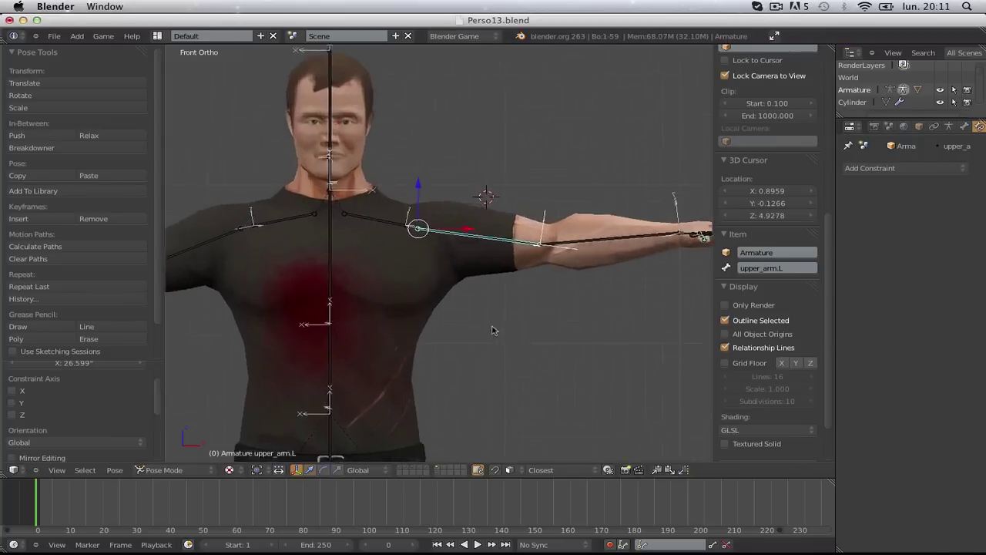
pyautogui.moveTo(493, 330); pyautogui.dragTo(436, 291, button='middle')
pyautogui.scroll(1, 435, 289)
# - Try moving the body mesh up about 0.033 along the Z axis and undo the move
pyautogui.rightClick(341, 312)
pyautogui.press('g')
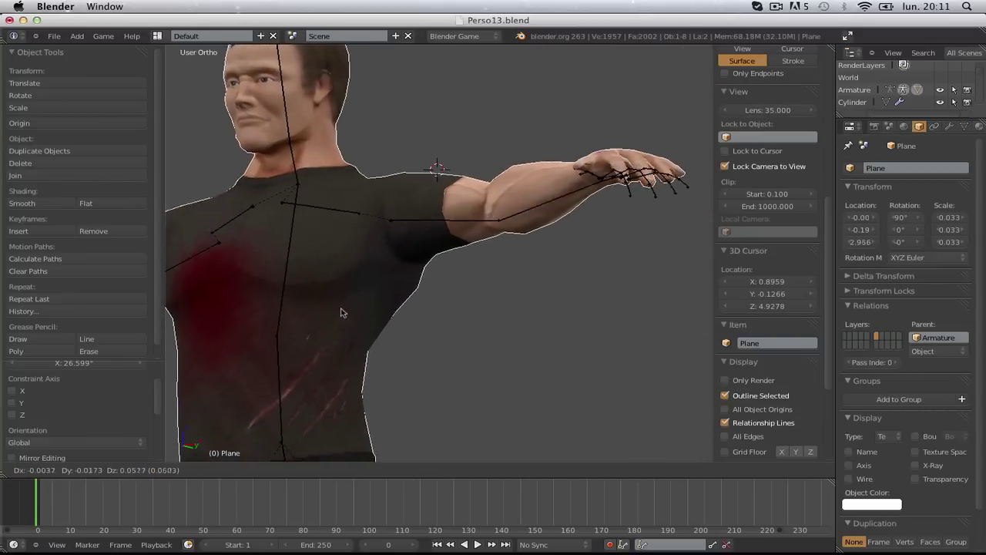
pyautogui.press('z')
pyautogui.click(493, 330)
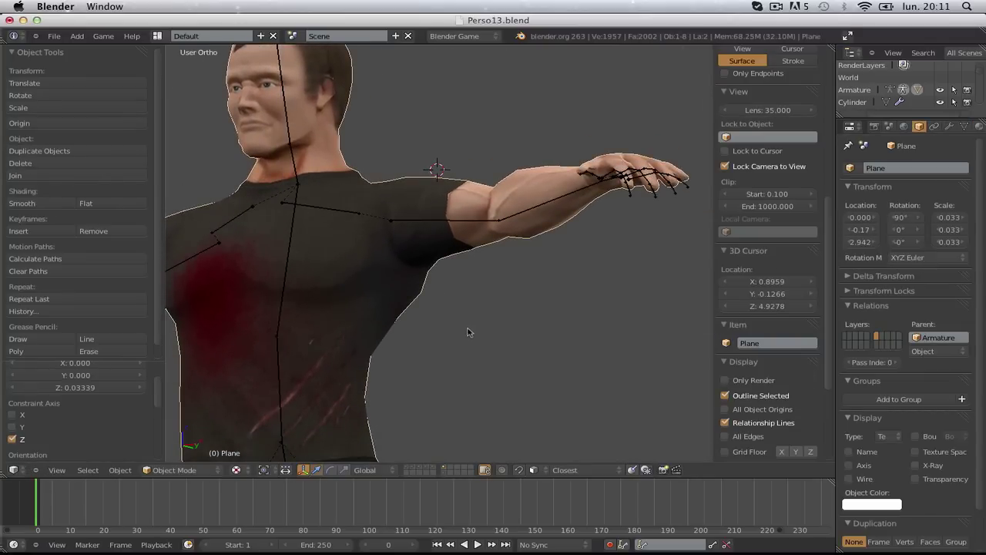
pyautogui.hotkey('ctrl', 'z')
# - Put the body mesh back in Weight Paint mode and reduce upper_arm.L weight below the left armpit with the Subtract brush
pyautogui.hotkey('ctrl', 'Tab')
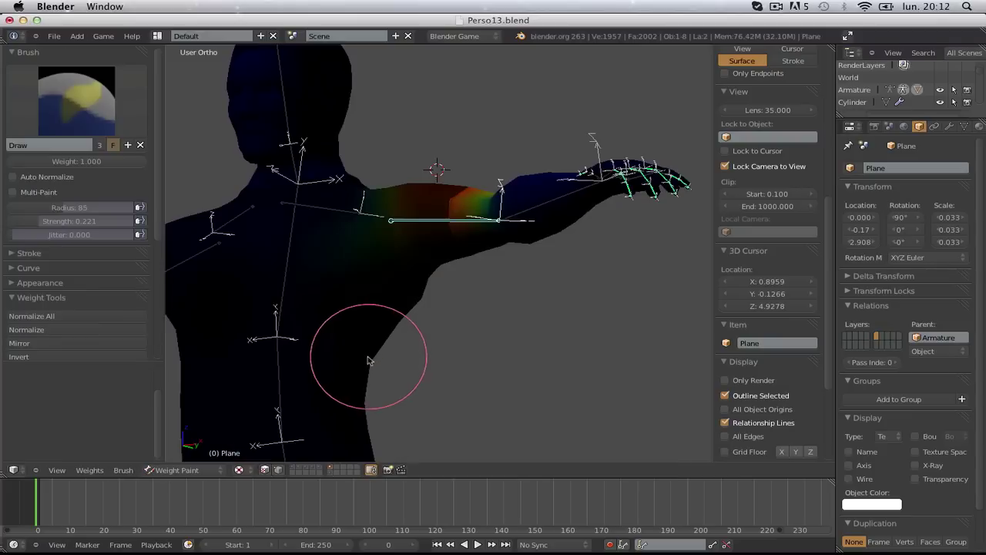
pyautogui.hotkey('ctrl', 'z')
pyautogui.click(77, 100)
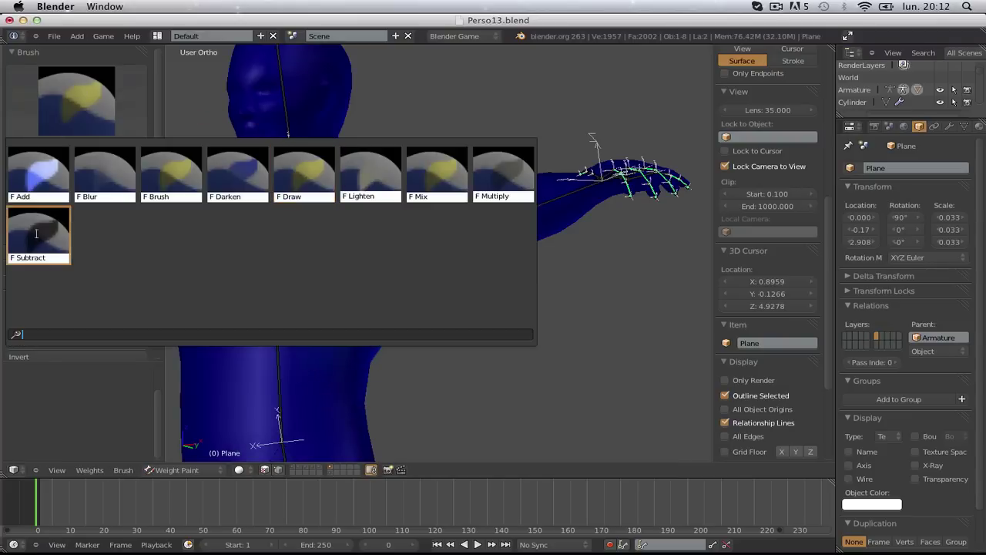
pyautogui.click(34, 231)
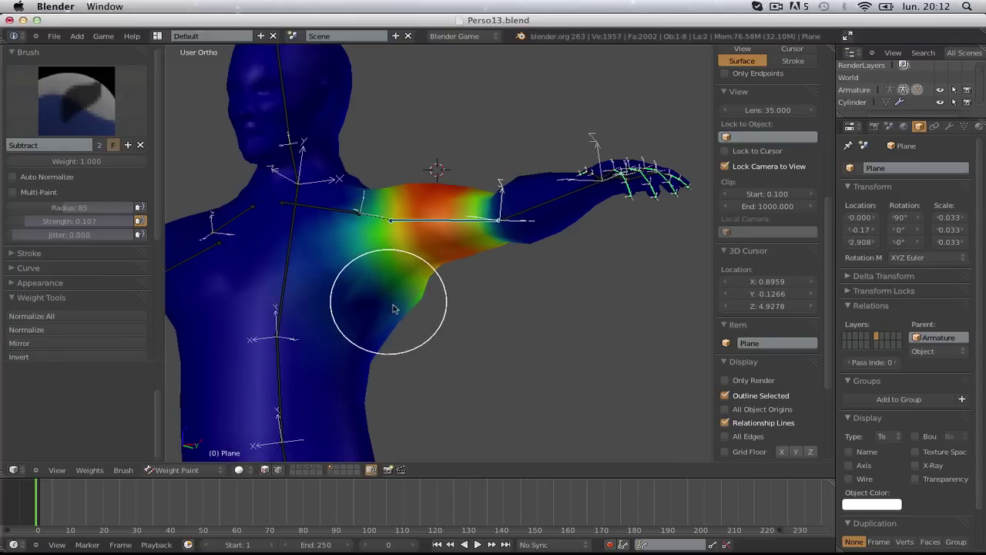
pyautogui.moveTo(452, 306); pyautogui.dragTo(404, 314, button='middle')
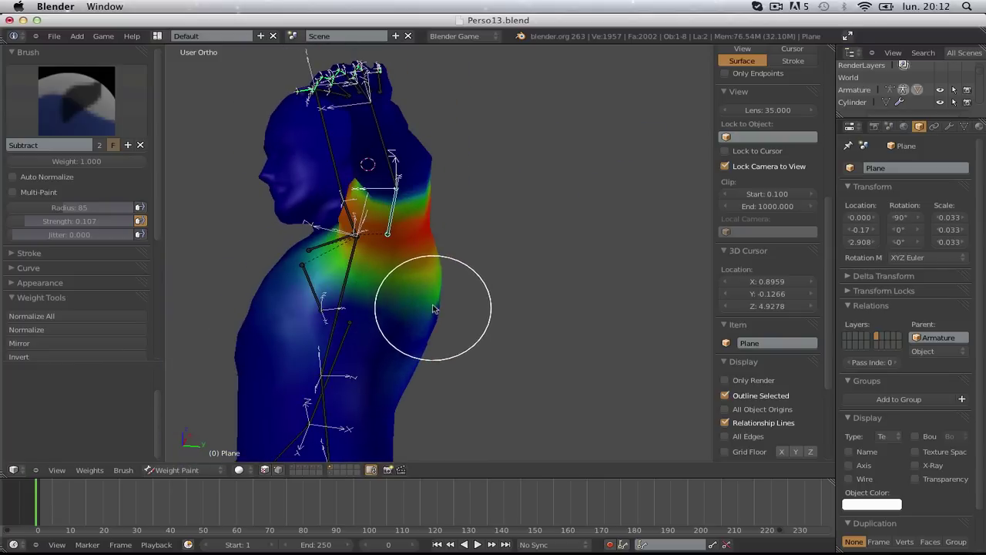
pyautogui.scroll(-3, 312, 285)
pyautogui.moveTo(312, 285); pyautogui.dragTo(493, 296, button='middle')
# - Test the left armpit by rotating upper_arm.L about 58.43° down and about 30.23° back up in the front view
pyautogui.press('KP_1')
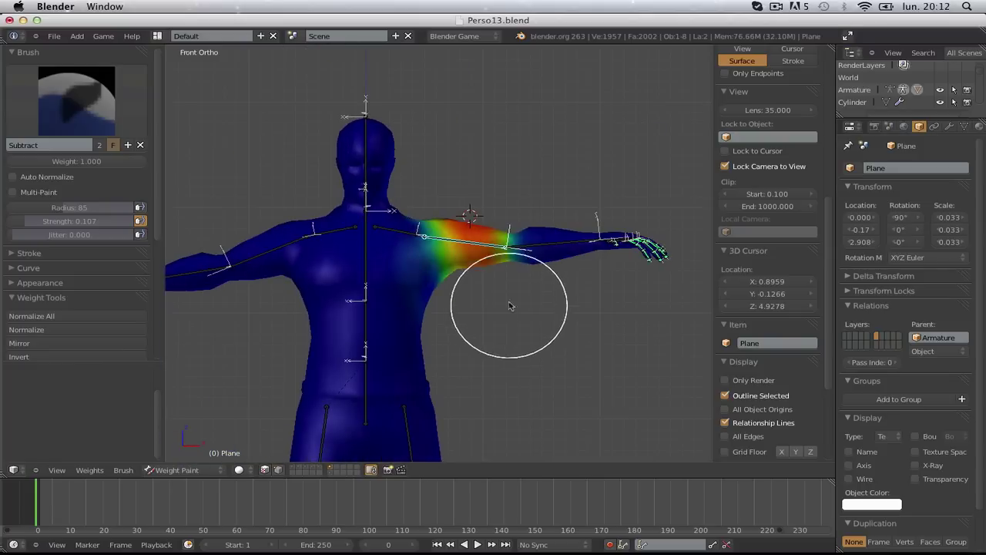
pyautogui.press('r')
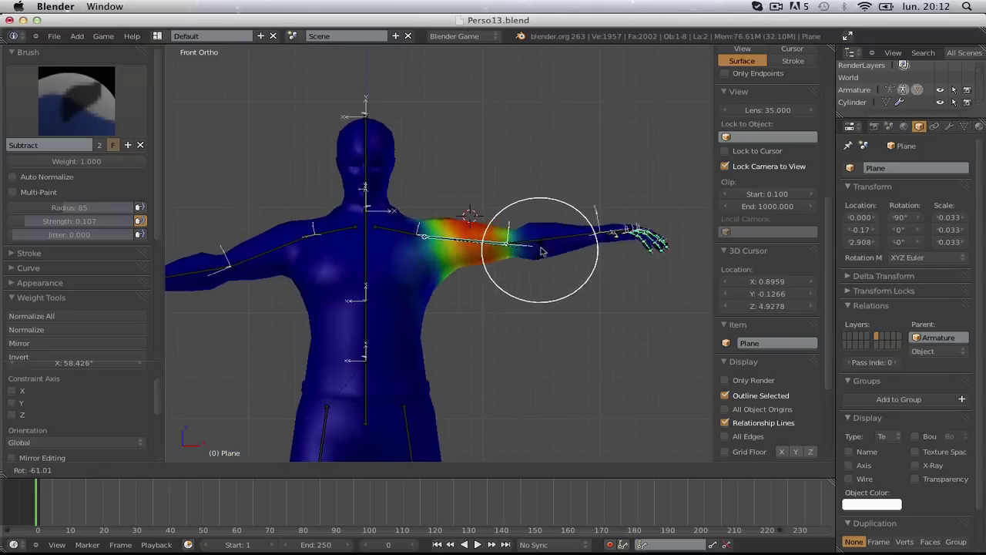
pyautogui.click(446, 323)
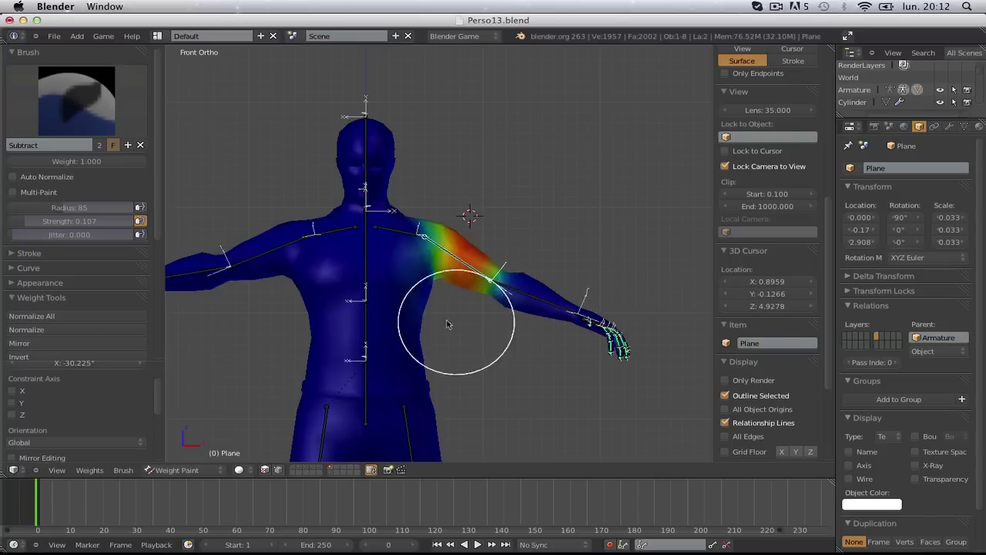
# - Return the mesh to Object Mode with textured shading and lower upper_arm.L about 30.9° in Pose Mode
pyautogui.click(185, 469)
pyautogui.click(191, 458)
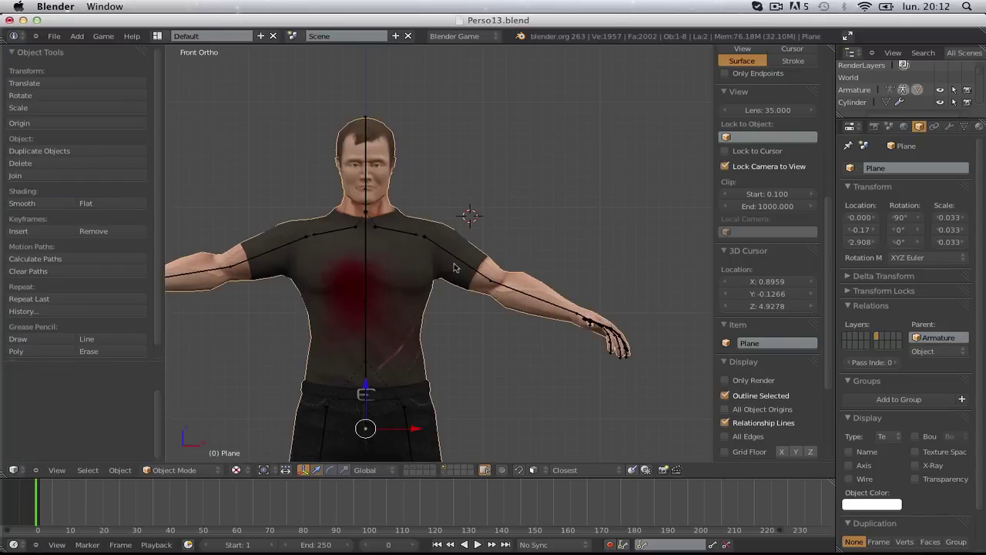
pyautogui.moveTo(455, 267); pyautogui.dragTo(479, 275, button='right')
pyautogui.hotkey('ctrl', 'z')
pyautogui.press('r')
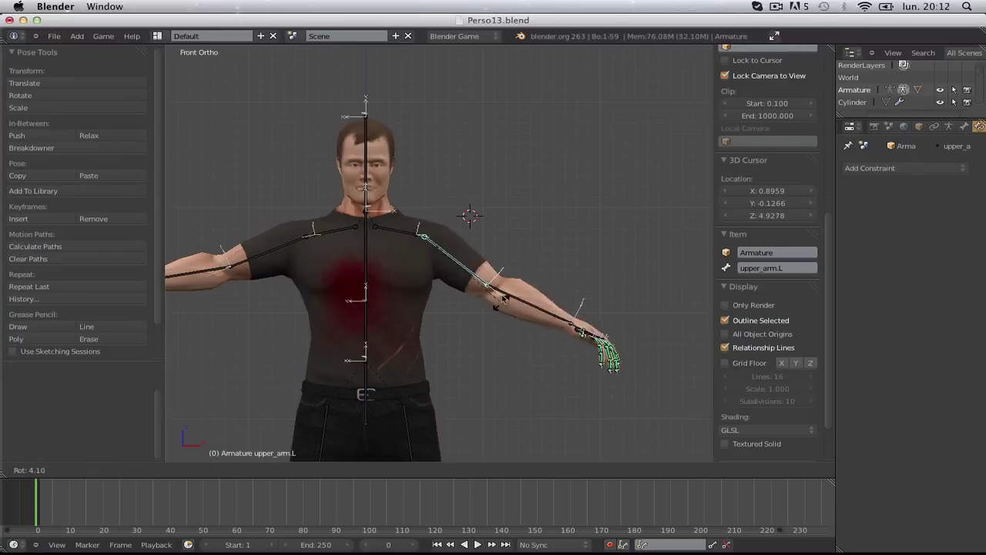
pyautogui.click(463, 323)
# - Rotate upper_arm.R down in the front view until the right arm roughly mirrors the lowered left arm
pyautogui.scroll(-3, 416, 291)
pyautogui.keyDown('shift'); pyautogui.moveTo(328, 248); pyautogui.dragTo(403, 200, button='middle'); pyautogui.keyUp('shift')
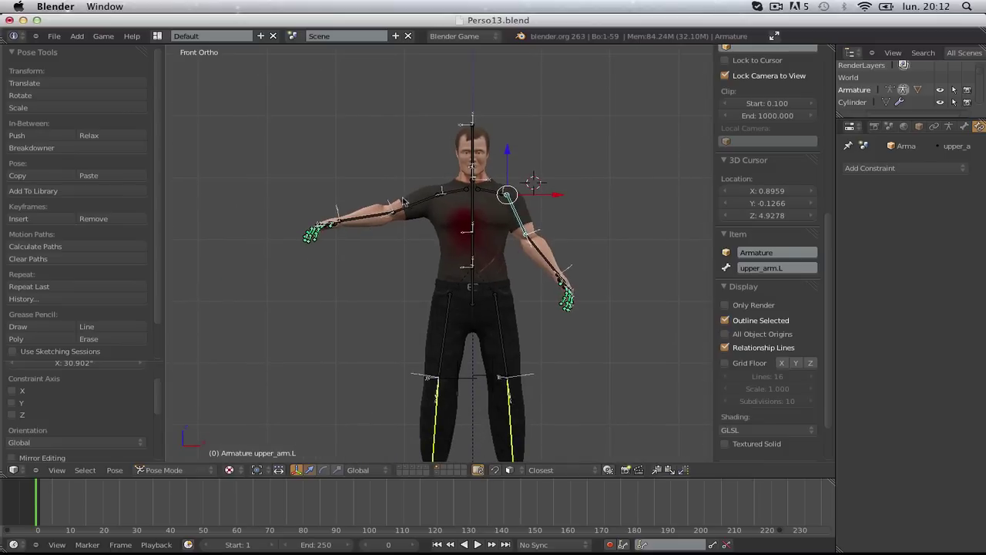
pyautogui.press('r')
pyautogui.click(506, 358)
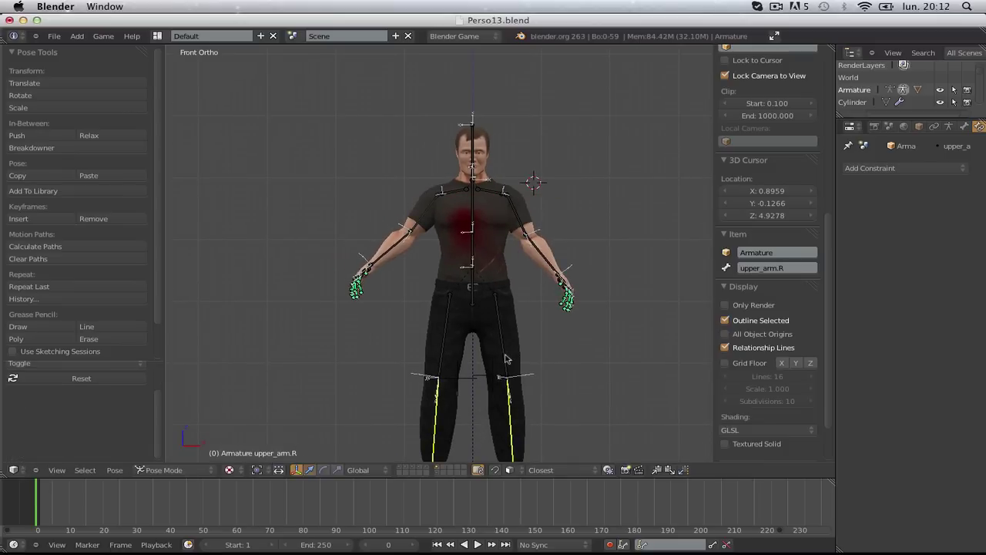
# - Rotate upper_arm.L about 15° up and check the left shoulder and armpit deformation in the front view
pyautogui.scroll(3, 531, 254)
pyautogui.keyDown('shift'); pyautogui.moveTo(621, 225); pyautogui.dragTo(492, 268, button='middle'); pyautogui.keyUp('shift')
pyautogui.scroll(4, 532, 262)
pyautogui.scroll(-2, 492, 267)
pyautogui.rightClick(478, 268)
pyautogui.press('r')
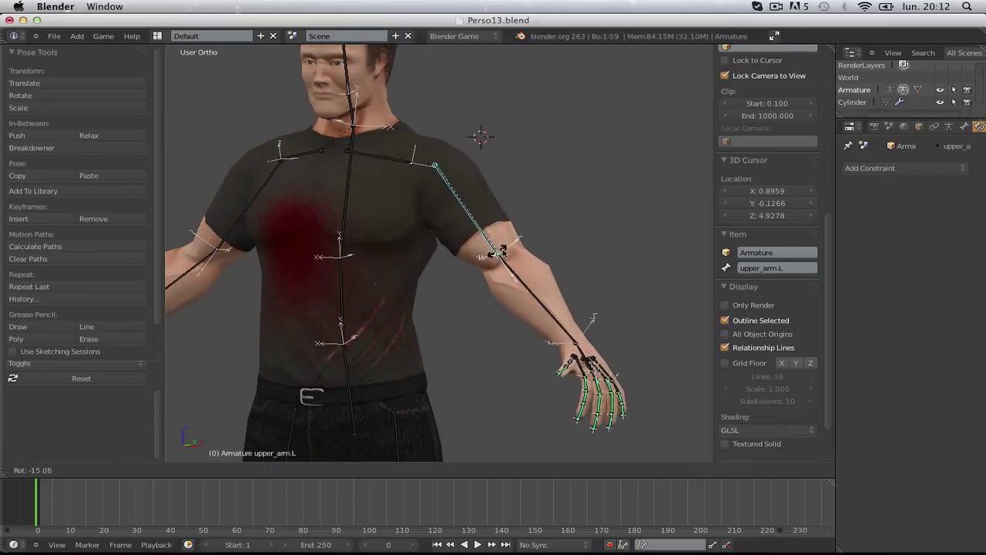
pyautogui.click(505, 232)
pyautogui.scroll(-1, 506, 231)
pyautogui.press('a')
pyautogui.press('KP_1')
pyautogui.scroll(3, 499, 204)
pyautogui.scroll(2, 499, 202)
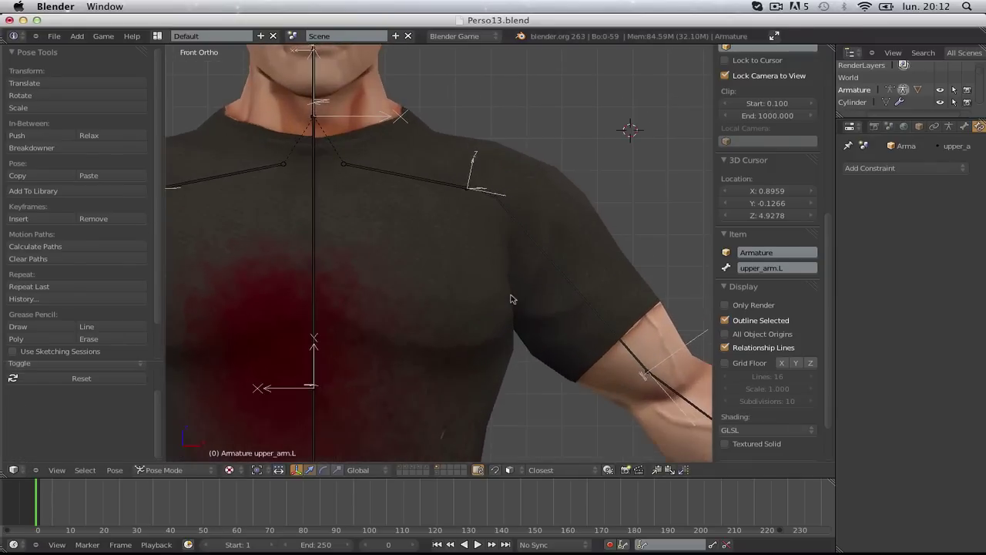
# - Put the body mesh in Weight Paint mode with solid shading and reduce upper_arm.L weight on the chest beside the left armpit with the Subtract brush
pyautogui.rightClick(411, 360)
pyautogui.press('h')
pyautogui.hotkey('alt', 'z')
pyautogui.moveTo(486, 326); pyautogui.dragTo(459, 334, button='middle')
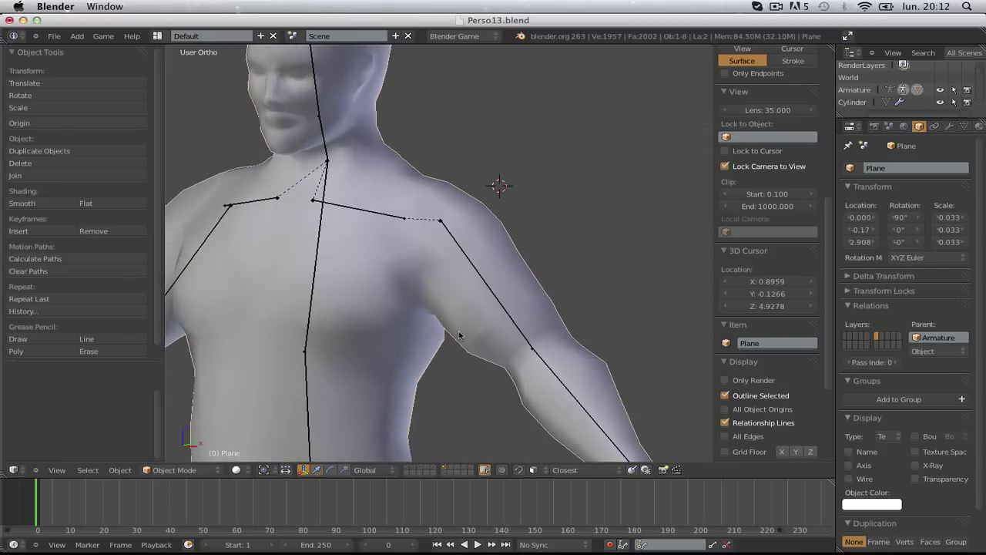
pyautogui.hotkey('ctrl', 'Tab')
pyautogui.scroll(3, 430, 331)
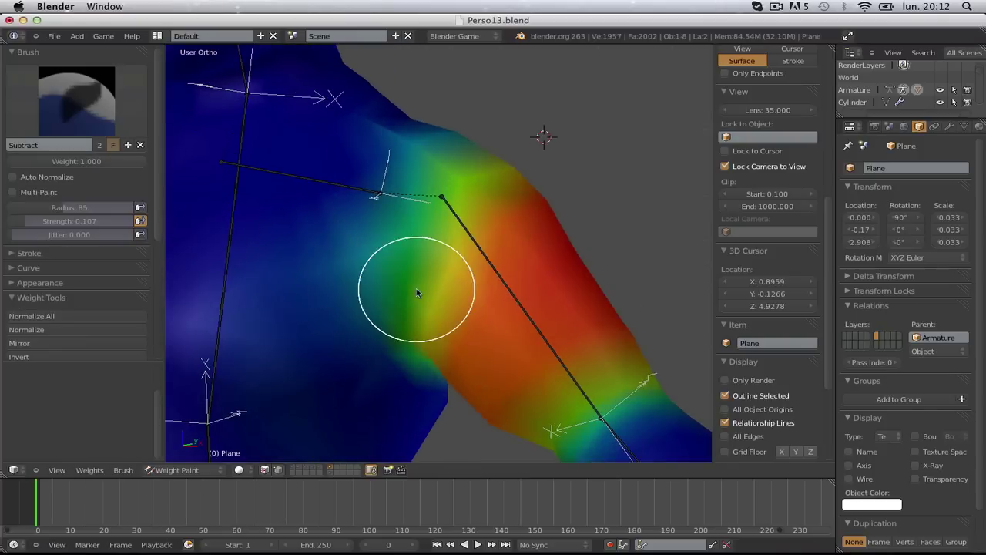
pyautogui.moveTo(391, 322)
pyautogui.mouseDown()
pyautogui.moveTo(367, 264)
pyautogui.moveTo(408, 329)
pyautogui.moveTo(392, 256)
pyautogui.mouseUp()
pyautogui.press('KP_1')
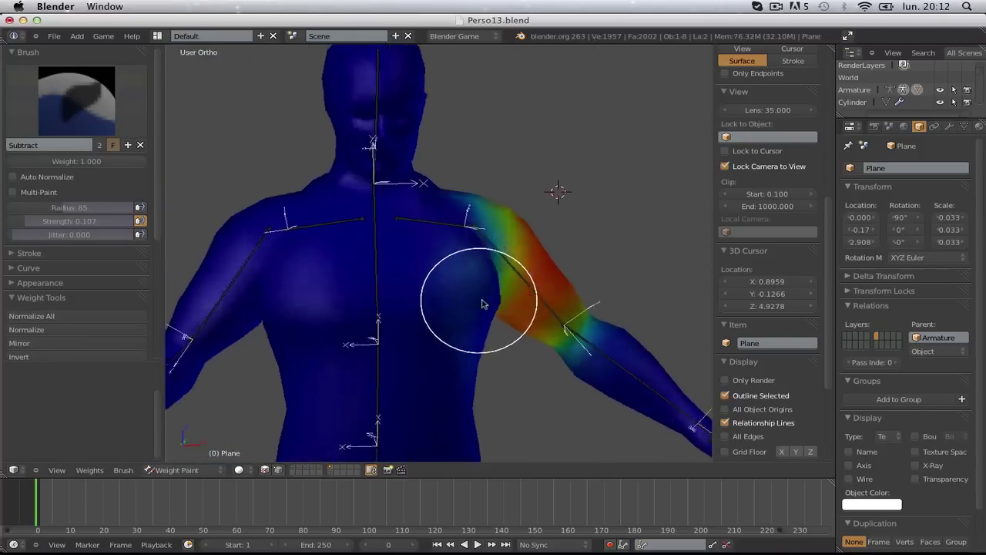
pyautogui.scroll(2, 497, 301)
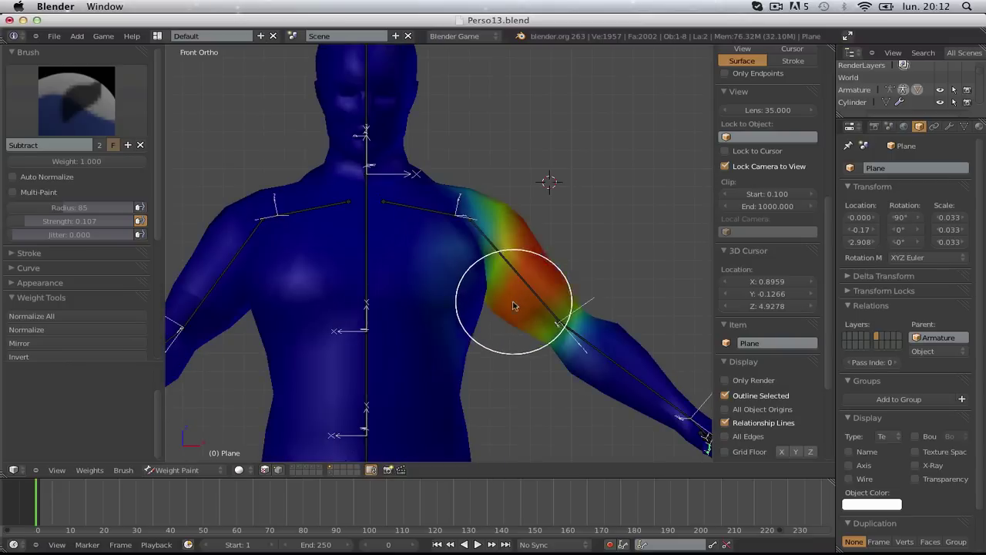
# - Return the body mesh to Object Mode with textured shading and clear the selection
pyautogui.click(173, 470)
pyautogui.click(208, 451)
pyautogui.press('a')
pyautogui.scroll(-5, 478, 334)
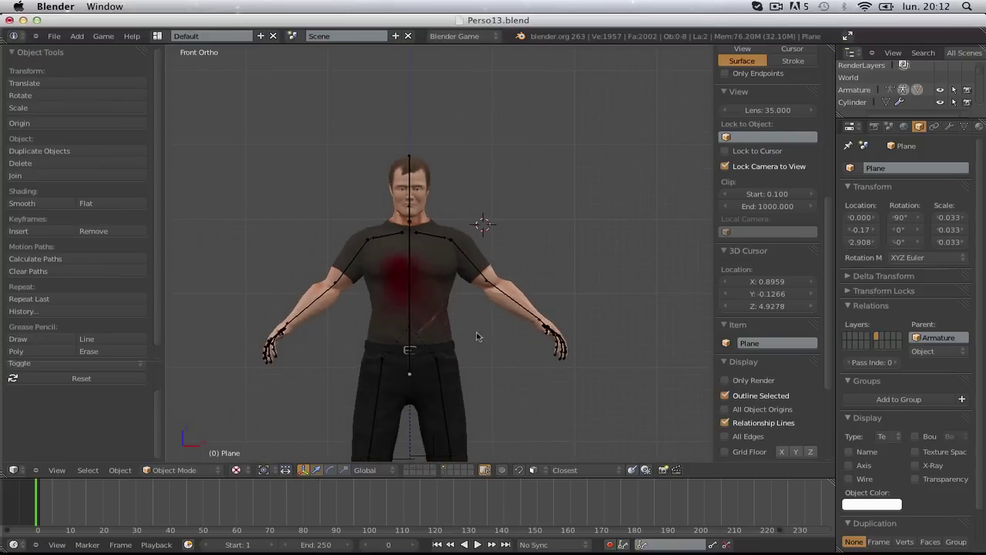
# - Test the left armpit by rotating upper_arm.L about 11.7° up, and undo the rotation
pyautogui.scroll(4, 489, 333)
pyautogui.moveTo(490, 332); pyautogui.dragTo(478, 332, button='middle')
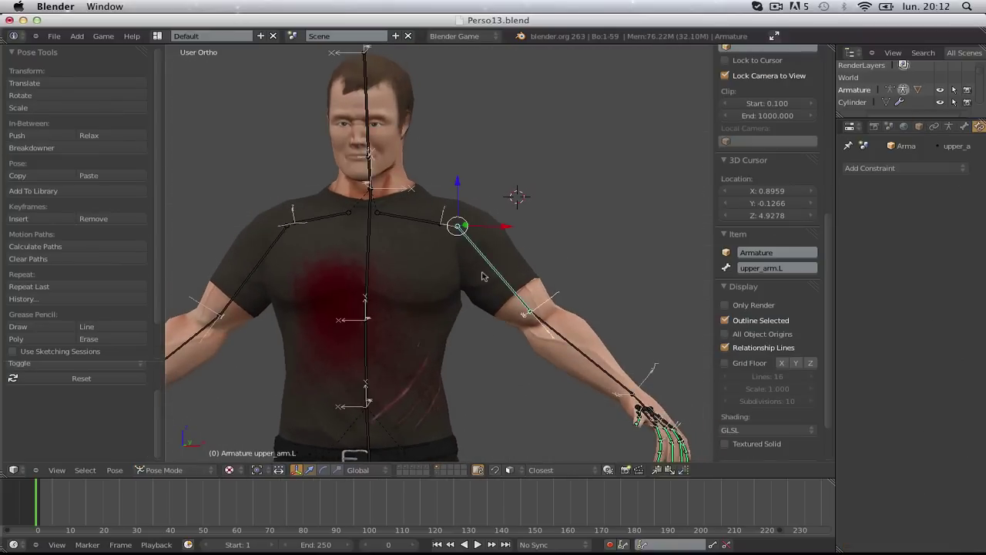
pyautogui.press('r')
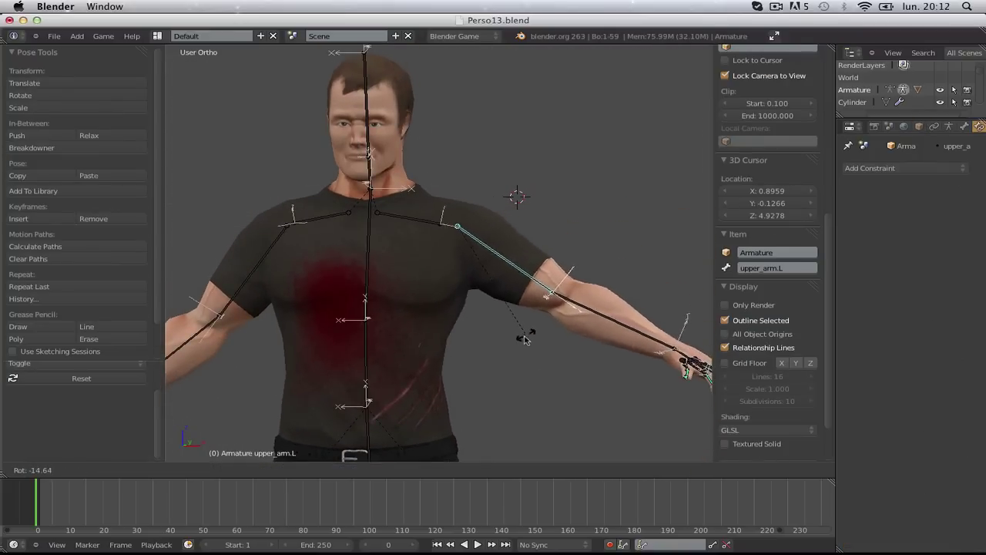
pyautogui.click(525, 350)
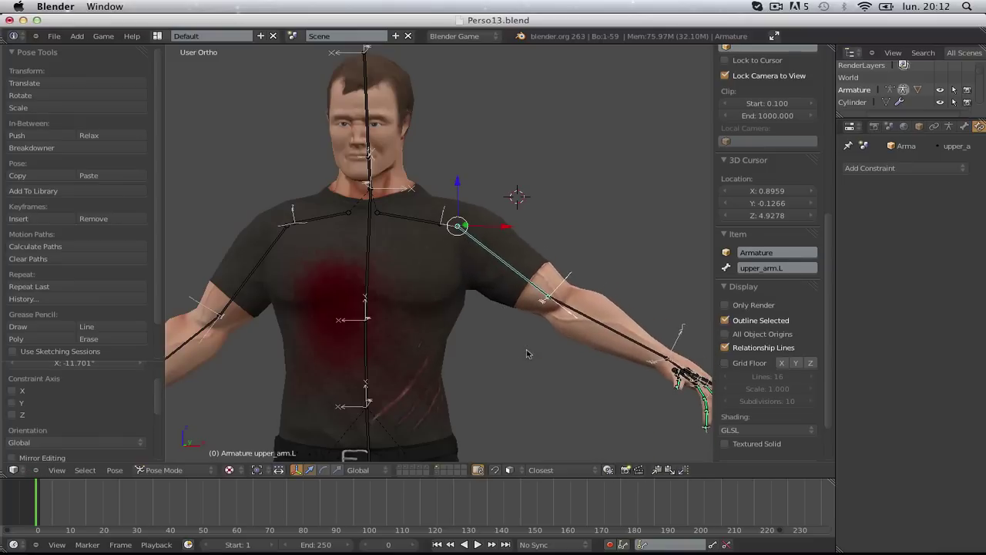
pyautogui.hotkey('ctrl', 'z')
pyautogui.hotkey('ctrl', 'z')
pyautogui.hotkey('ctrl', 'z')
# - Put the body mesh back in Weight Paint mode with solid shading and examine the upper_arm.L weights around the left shoulder, back and armpit
pyautogui.hotkey('ctrl', 'Tab')
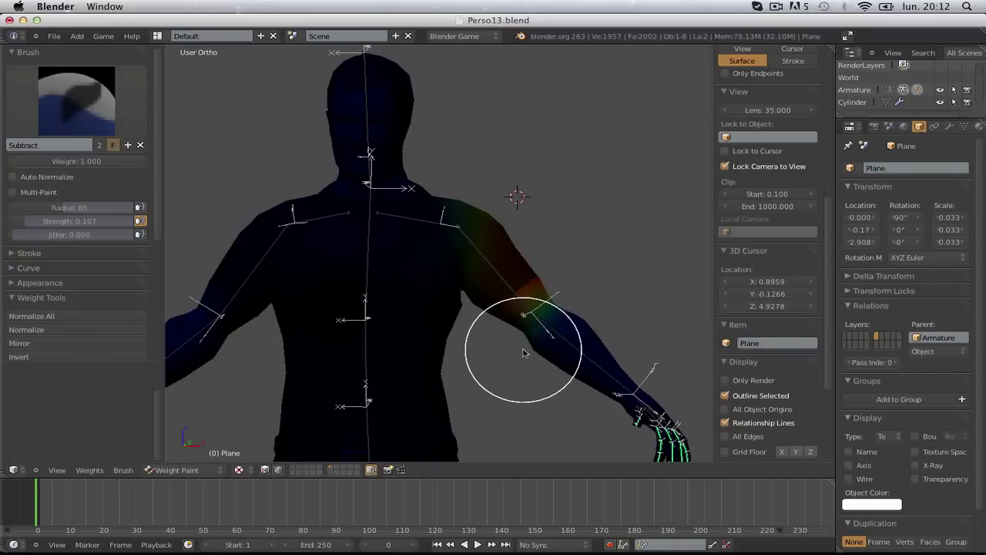
pyautogui.hotkey('alt', 'z')
pyautogui.moveTo(558, 338); pyautogui.dragTo(529, 350, button='middle')
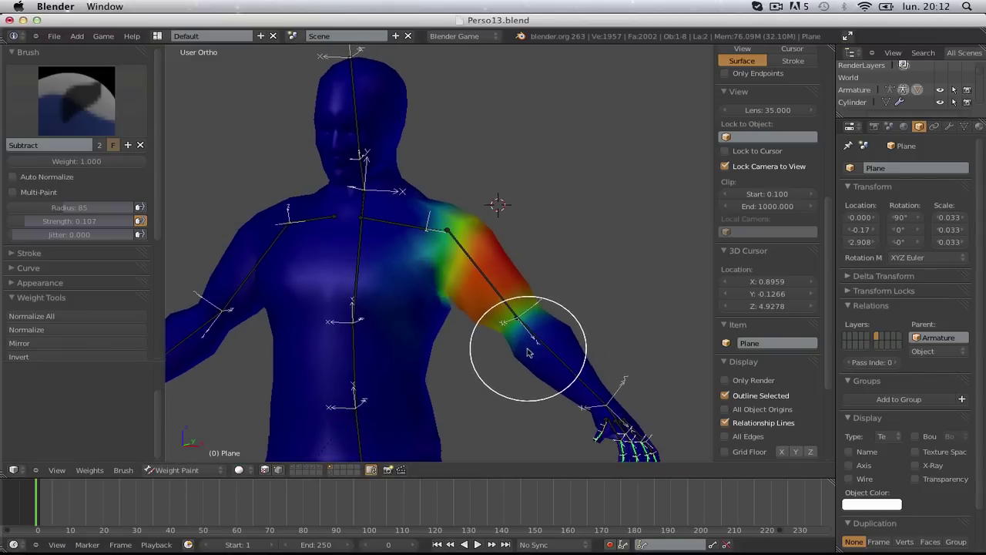
pyautogui.moveTo(534, 362)
pyautogui.mouseDown(button='middle')
pyautogui.moveTo(352, 315)
pyautogui.moveTo(303, 326)
pyautogui.moveTo(333, 278)
pyautogui.mouseUp(button='middle')
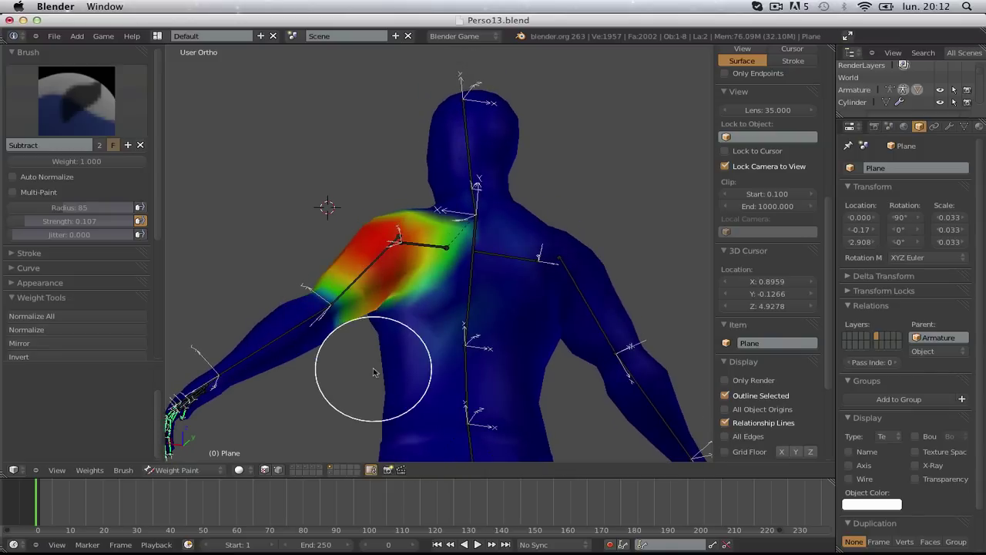
pyautogui.moveTo(478, 387)
pyautogui.mouseDown(button='middle')
pyautogui.moveTo(513, 300)
pyautogui.moveTo(480, 331)
pyautogui.mouseUp(button='middle')
pyautogui.scroll(4, 431, 346)
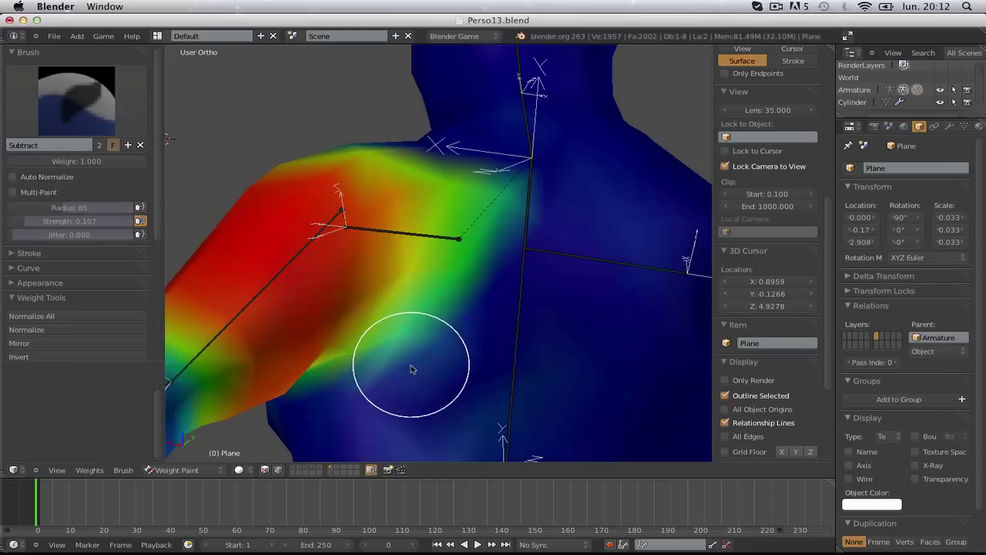
pyautogui.moveTo(396, 363)
pyautogui.mouseDown(button='middle')
pyautogui.moveTo(390, 353)
pyautogui.moveTo(458, 326)
pyautogui.moveTo(470, 346)
pyautogui.moveTo(462, 339)
pyautogui.mouseUp(button='middle')
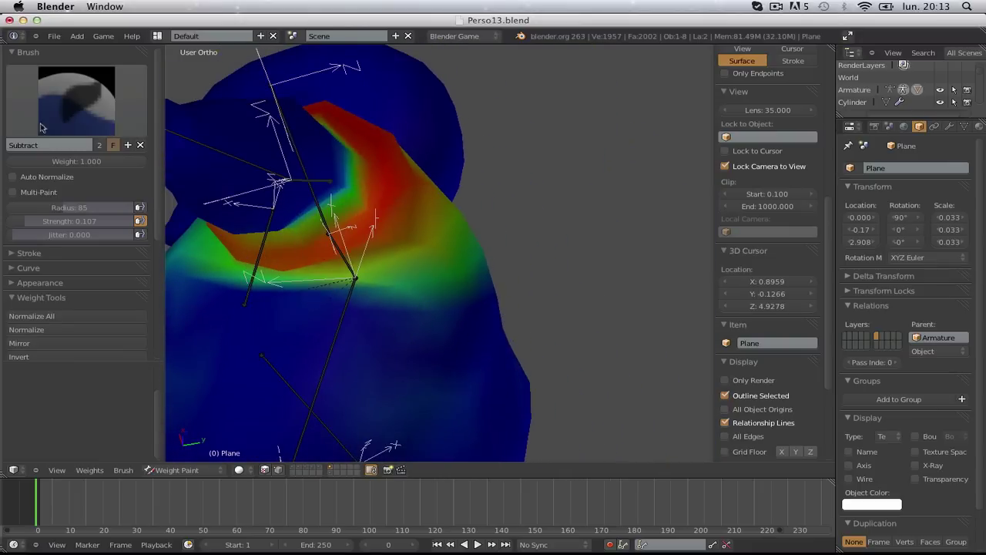
pyautogui.click(60, 121)
pyautogui.moveTo(672, 416)
pyautogui.mouseDown(button='middle')
pyautogui.moveTo(563, 370)
pyautogui.moveTo(661, 406)
pyautogui.mouseUp(button='middle')
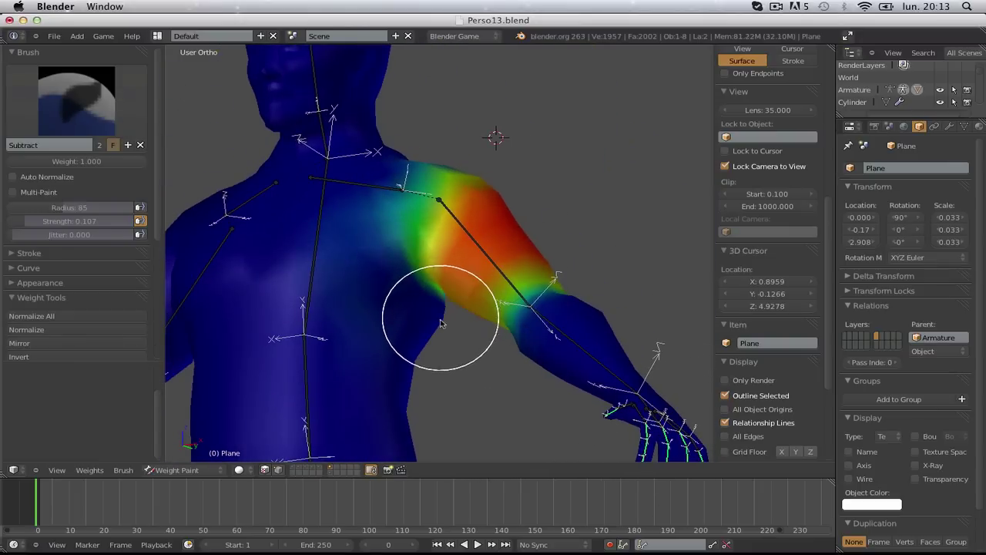
pyautogui.moveTo(472, 373)
pyautogui.mouseDown(button='middle')
pyautogui.moveTo(337, 345)
pyautogui.moveTo(411, 315)
pyautogui.moveTo(556, 346)
pyautogui.moveTo(563, 359)
pyautogui.moveTo(550, 380)
pyautogui.moveTo(548, 254)
pyautogui.mouseUp(button='middle')
pyautogui.scroll(4, 540, 382)
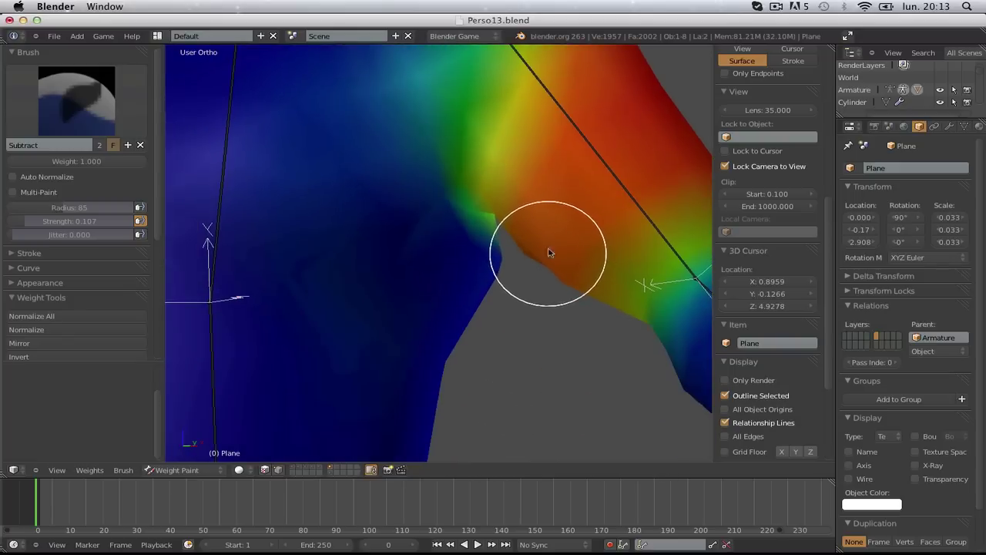
# - Add upper_arm.L weight below the left armpit, from the side of the chest around to the back, with the Draw brush
pyautogui.click(137, 89)
pyautogui.click(293, 197)
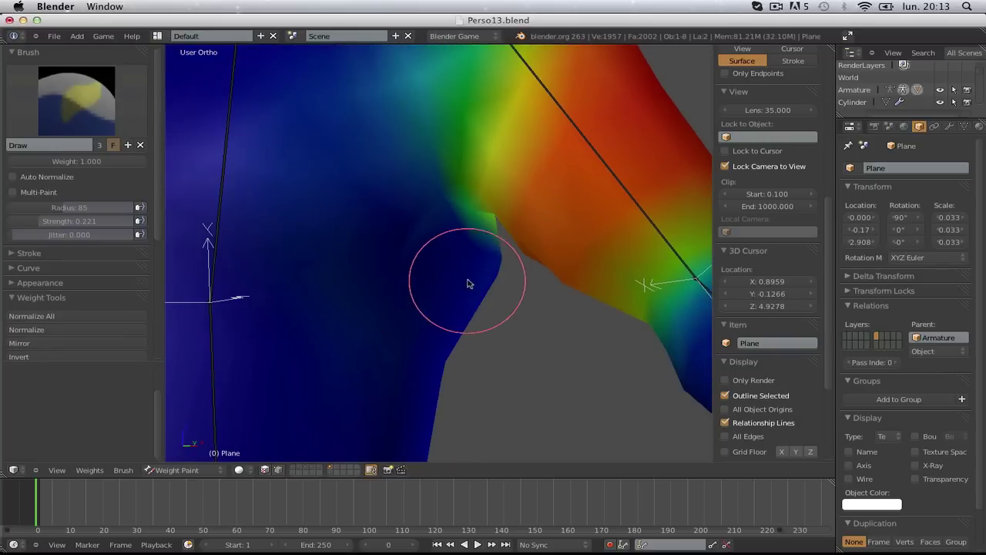
pyautogui.moveTo(468, 279); pyautogui.dragTo(484, 261)
pyautogui.scroll(-2, 463, 292)
pyautogui.moveTo(463, 292); pyautogui.dragTo(420, 253, button='middle')
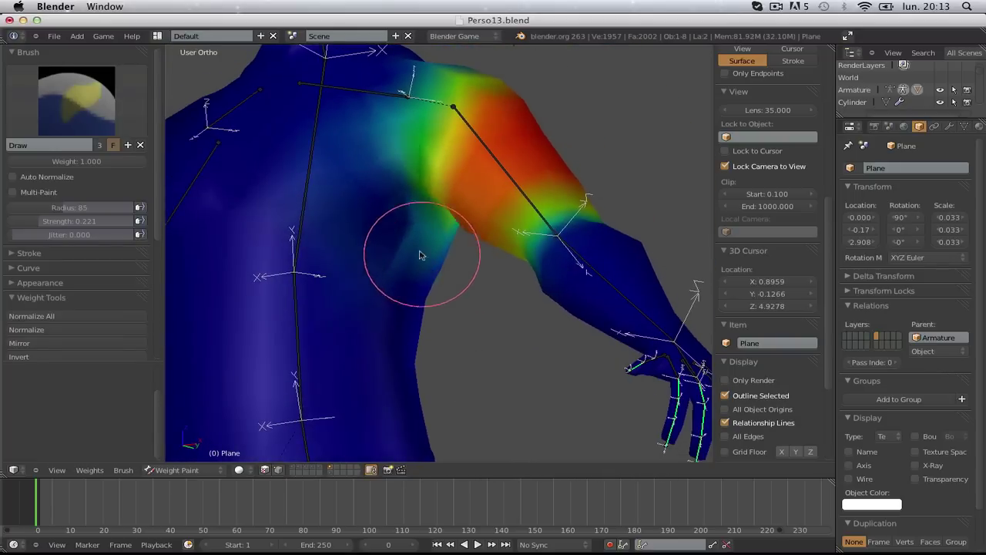
pyautogui.click(399, 226)
pyautogui.moveTo(481, 299); pyautogui.dragTo(285, 274, button='middle')
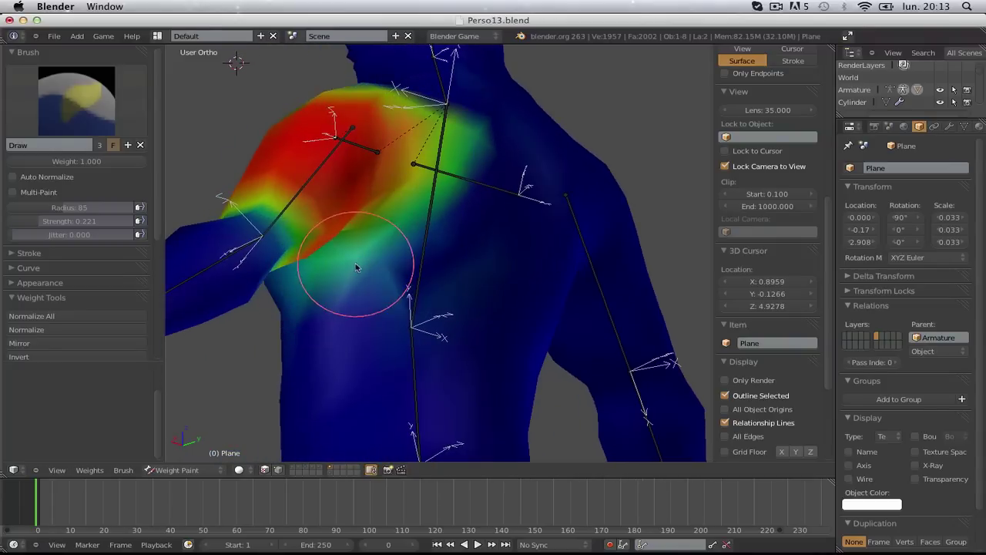
pyautogui.moveTo(357, 269); pyautogui.dragTo(382, 275)
# - Test the painted armpit by swinging upper_arm.L about 71.5° up in the front view, and settle it slightly below its starting pose
pyautogui.scroll(-3, 416, 277)
pyautogui.press('KP_1')
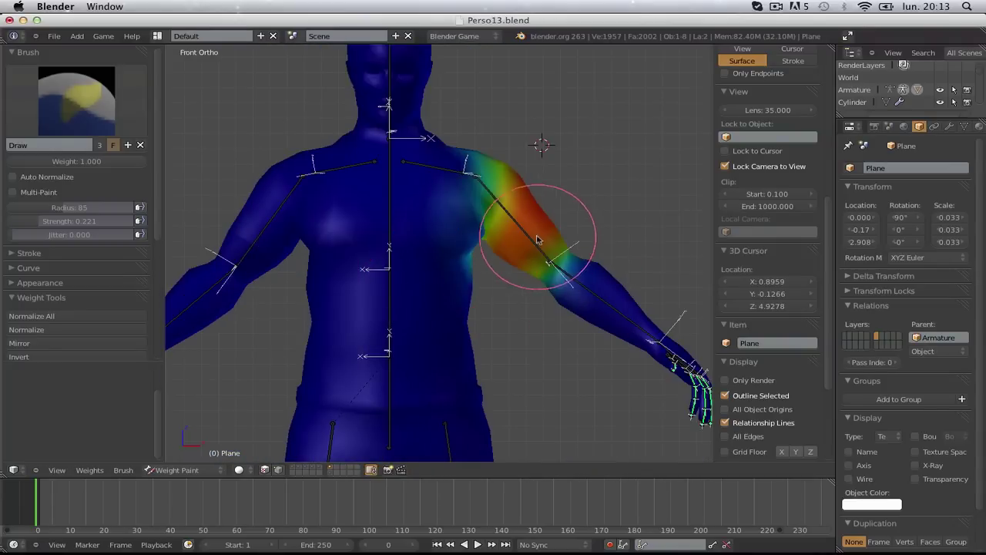
pyautogui.press('r')
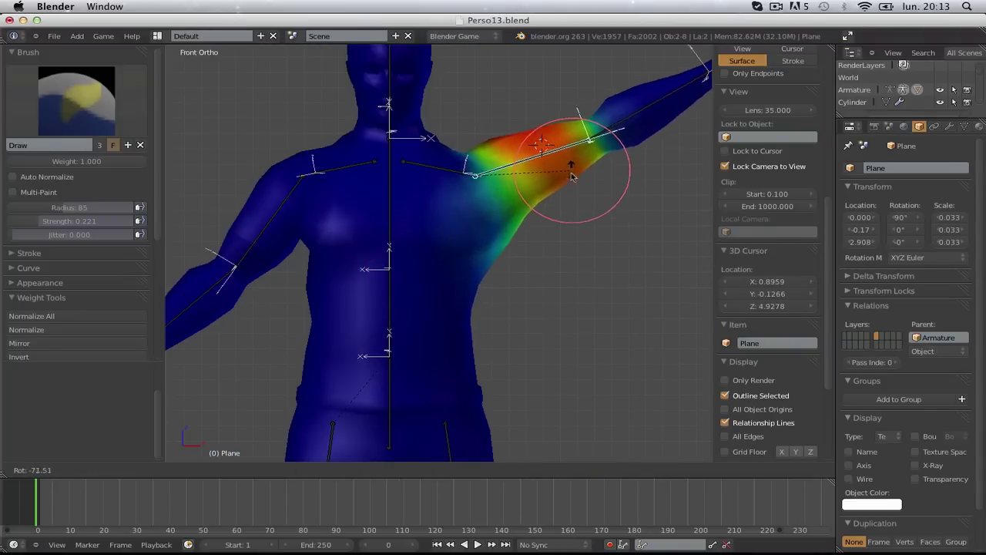
pyautogui.click(515, 308)
# - Return the body mesh to Object Mode and display it with textured shading
pyautogui.scroll(-2, 516, 315)
pyautogui.click(173, 469)
pyautogui.click(182, 457)
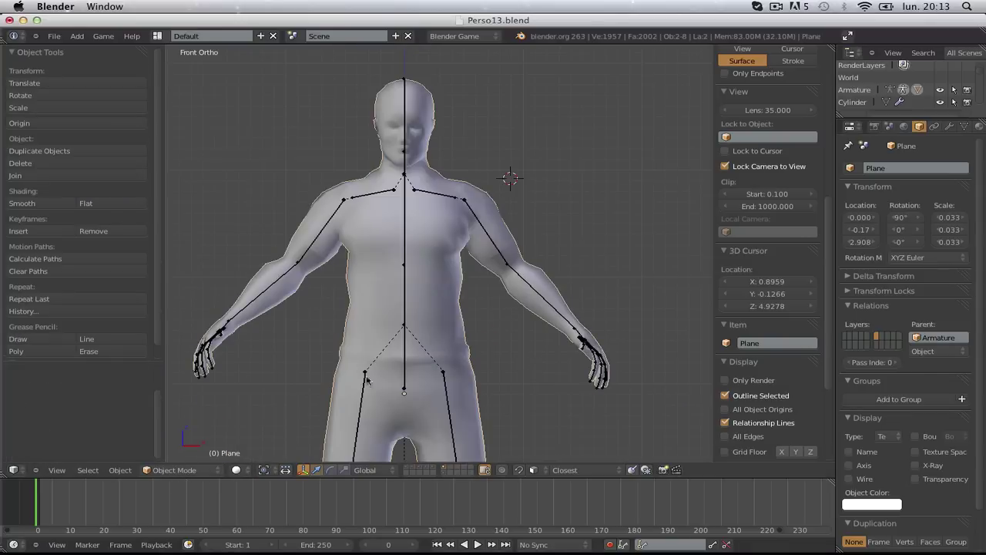
pyautogui.hotkey('alt', 'z')
# - Rotate upper_arm.L about 22° up in an angled view and check the left armpit up close
pyautogui.moveTo(490, 302); pyautogui.dragTo(420, 332, button='middle')
pyautogui.scroll(5, 613, 347)
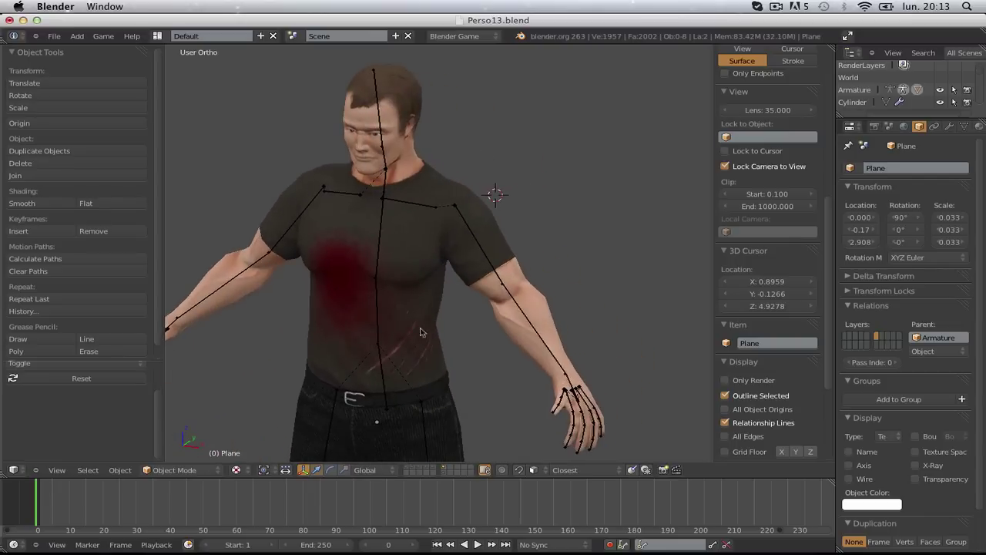
pyautogui.rightClick(484, 268)
pyautogui.press('r')
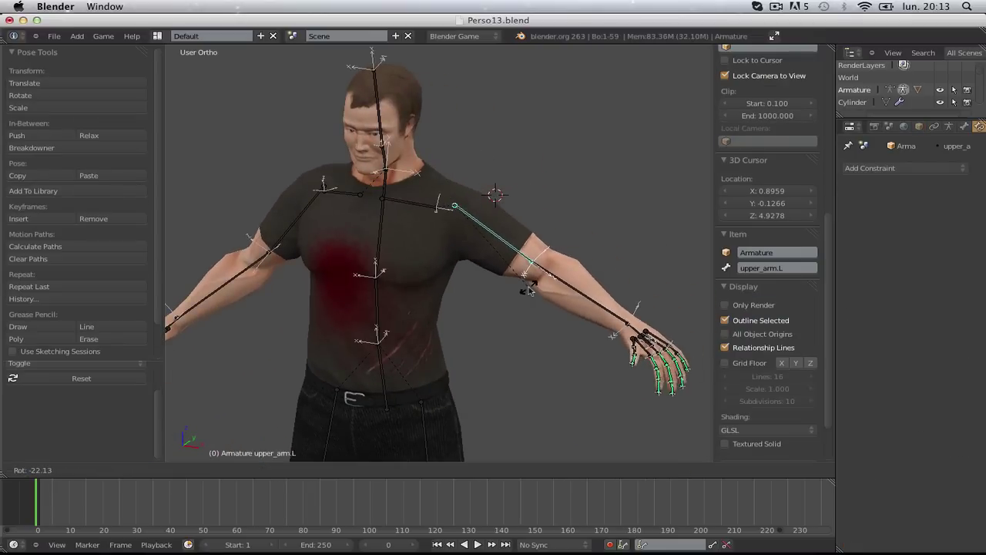
pyautogui.click(528, 291)
pyautogui.scroll(4, 527, 291)
pyautogui.press('a')
pyautogui.moveTo(508, 285); pyautogui.dragTo(452, 276, button='middle')
# - Put the body mesh in Weight Paint mode and reduce upper_arm.L weight along the left chest and inner shoulder with the Subtract brush
pyautogui.rightClick(432, 240)
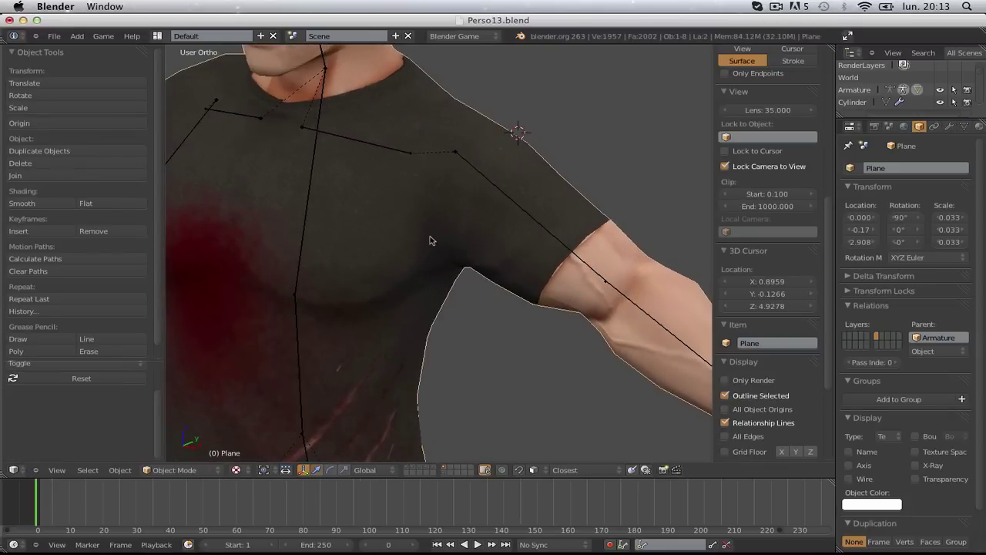
pyautogui.hotkey('ctrl', 'Tab')
pyautogui.hotkey('ctrl', 'Tab')
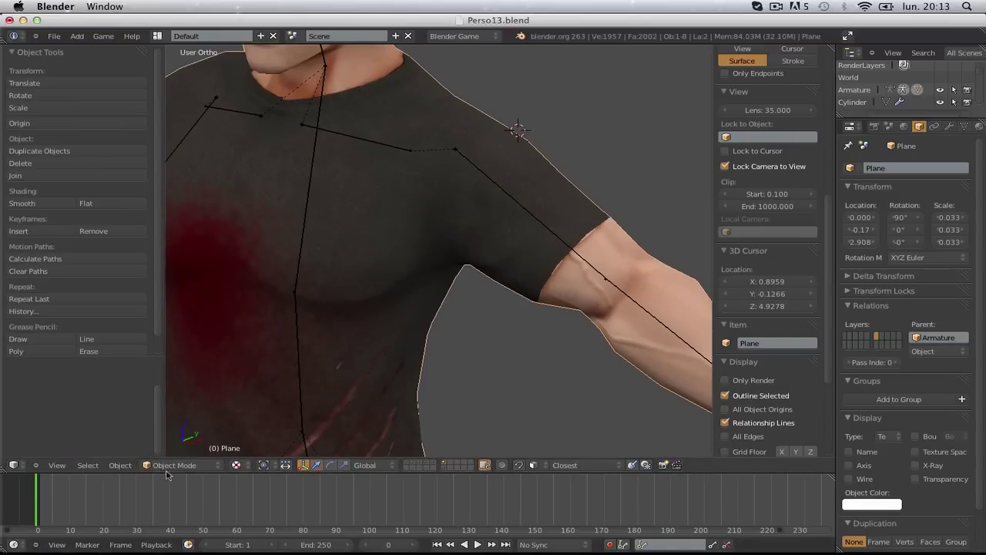
pyautogui.hotkey('alt', 'z')
pyautogui.hotkey('ctrl', 'Tab')
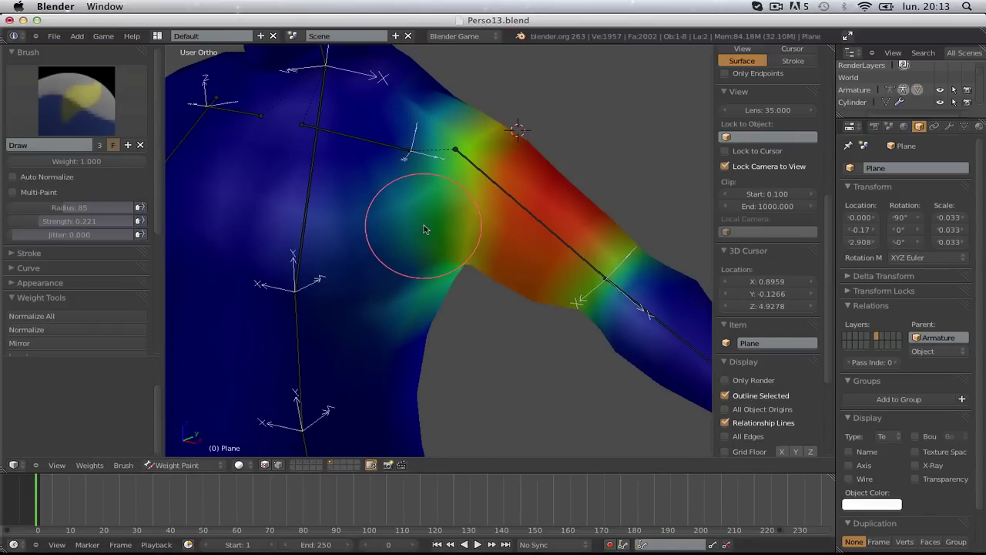
pyautogui.click(90, 102)
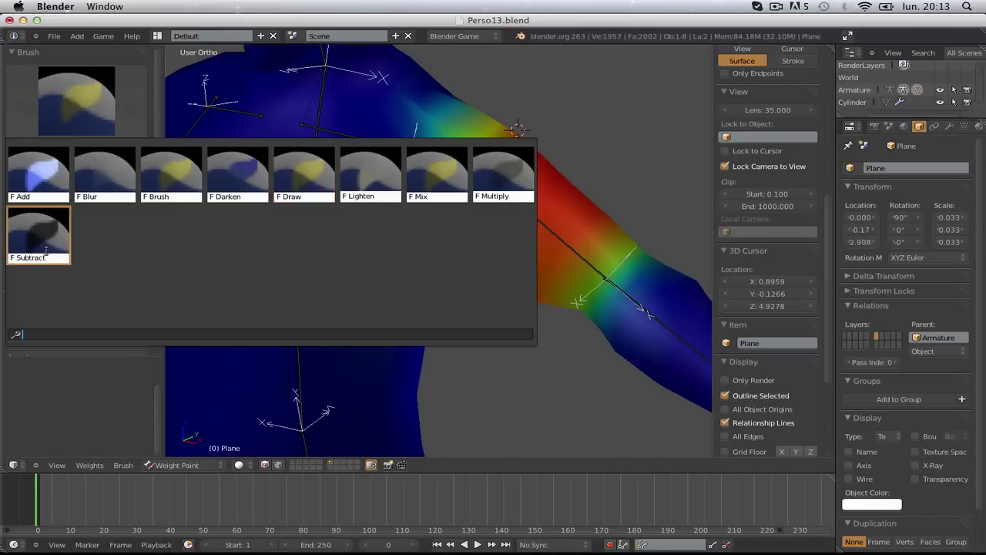
pyautogui.click(37, 243)
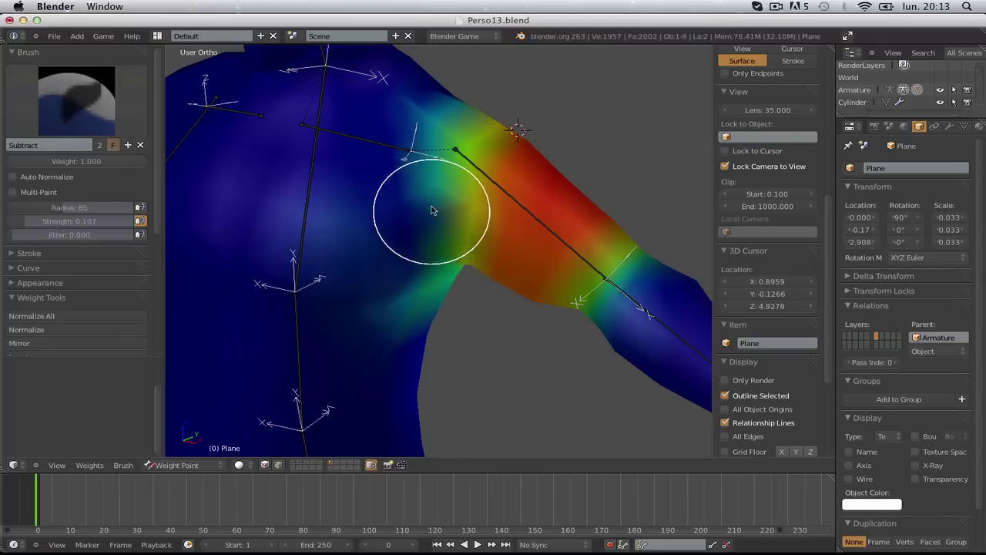
pyautogui.moveTo(431, 177); pyautogui.dragTo(436, 125)
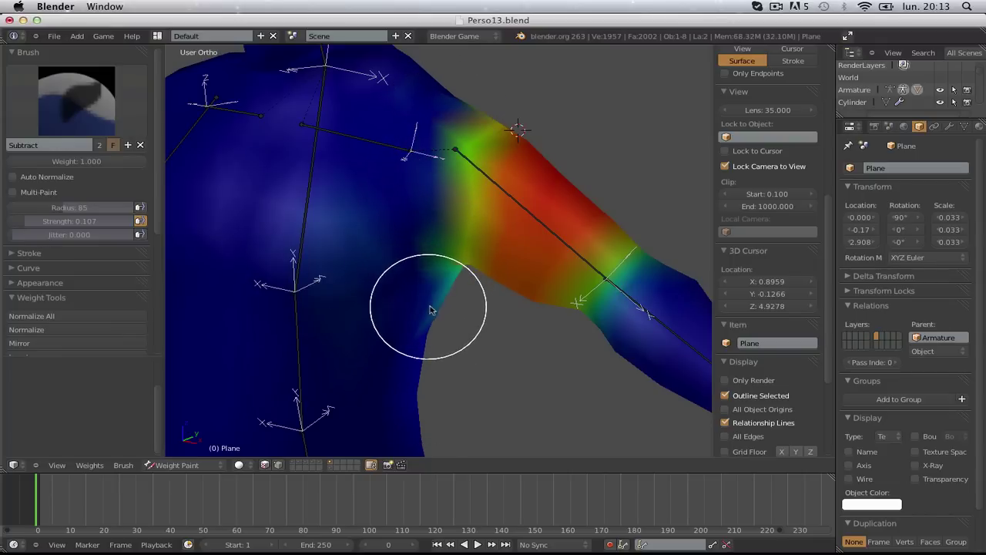
# - Return the mesh to Object Mode with textured shading and rotate upper_arm.L down toward the torso in the front view
pyautogui.scroll(-4, 432, 310)
pyautogui.click(176, 465)
pyautogui.click(177, 443)
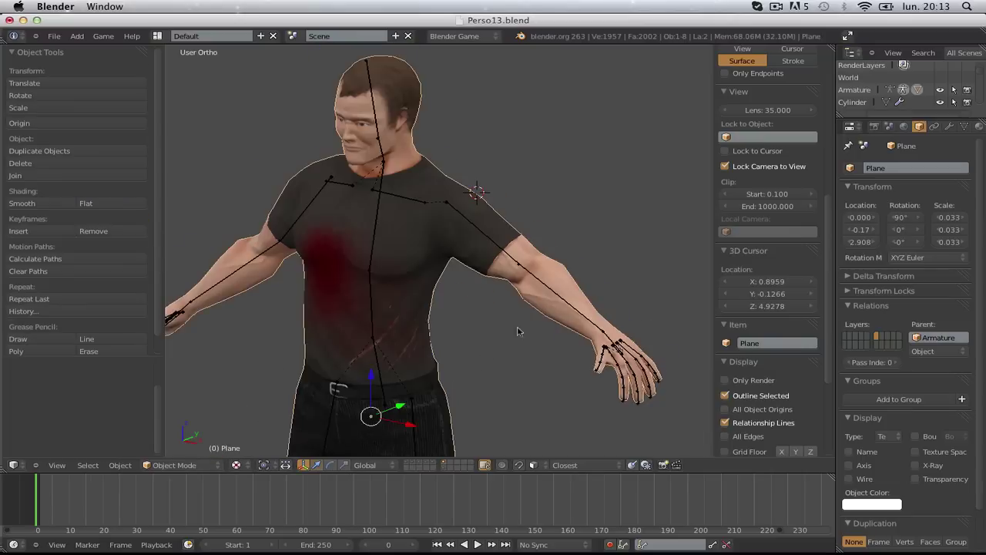
pyautogui.press('KP_1')
pyautogui.scroll(3, 539, 323)
pyautogui.rightClick(556, 230)
pyautogui.hotkey('ctrl', 'Tab')
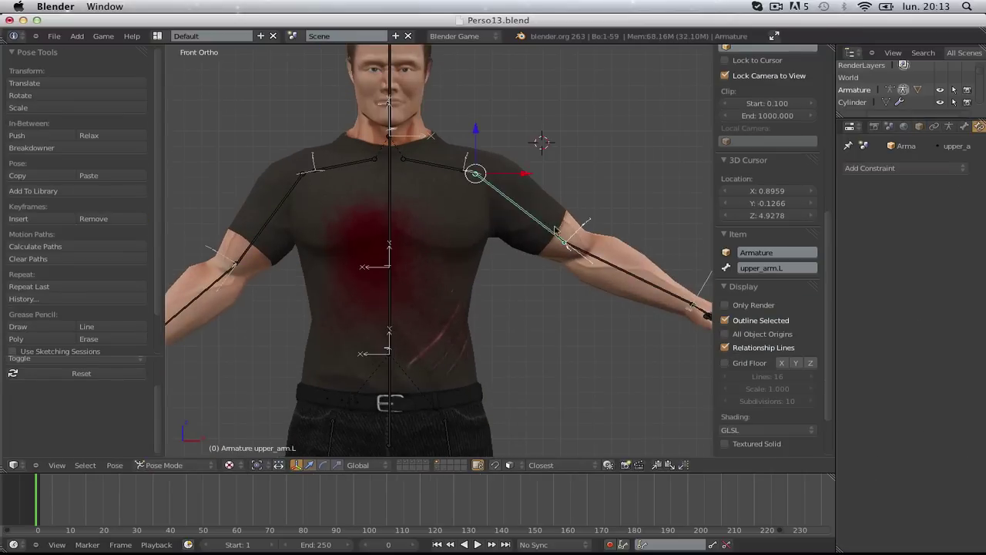
pyautogui.press('r')
pyautogui.click(508, 302)
pyautogui.moveTo(509, 302); pyautogui.dragTo(528, 283, button='middle')
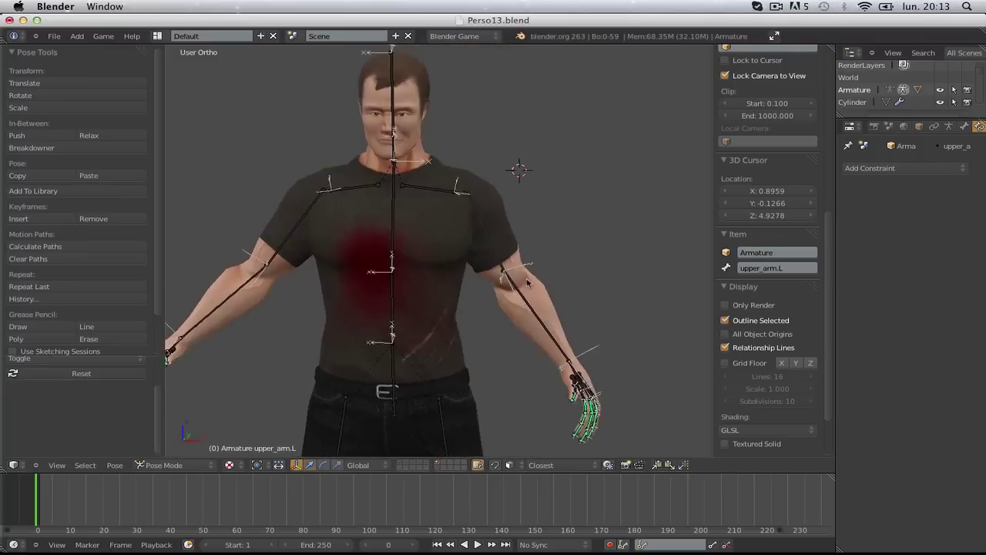
pyautogui.press('KP_1')
pyautogui.scroll(-3, 531, 285)
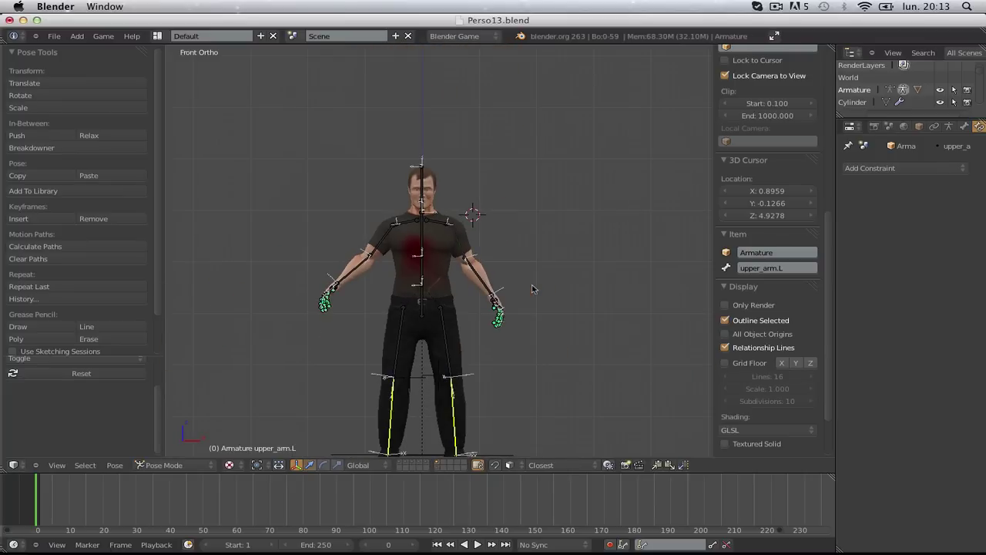
# - Try rotating upper_arm.L and forearm.L in a closer front view
pyautogui.scroll(4, 531, 289)
pyautogui.press('r')
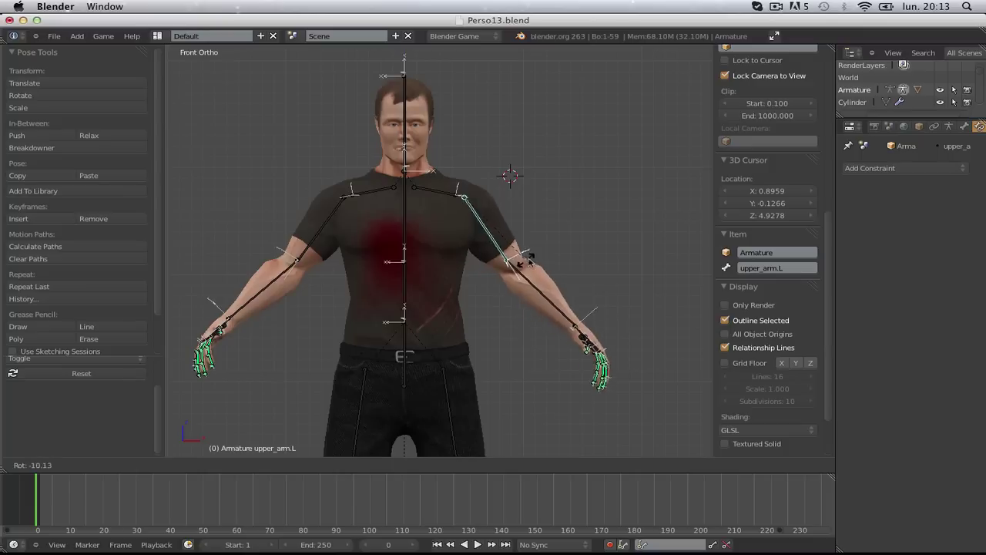
pyautogui.press('Escape')
pyautogui.rightClick(518, 296)
pyautogui.press('r')
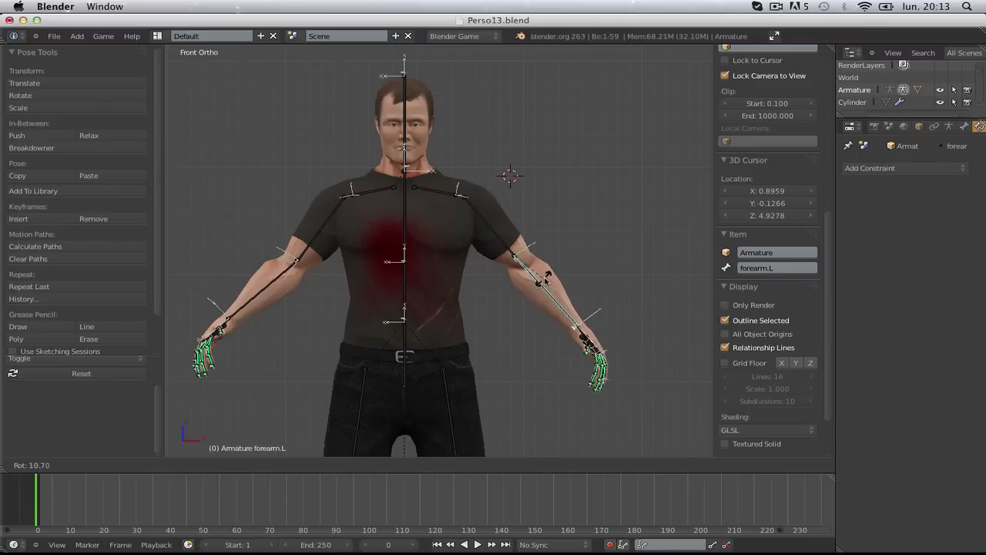
pyautogui.press('Escape')
pyautogui.press('r')
pyautogui.press('Escape')
# - Rotate upper_arm.L and upper_arm.R down toward the torso in the front view
pyautogui.rightClick(493, 235)
pyautogui.press('r')
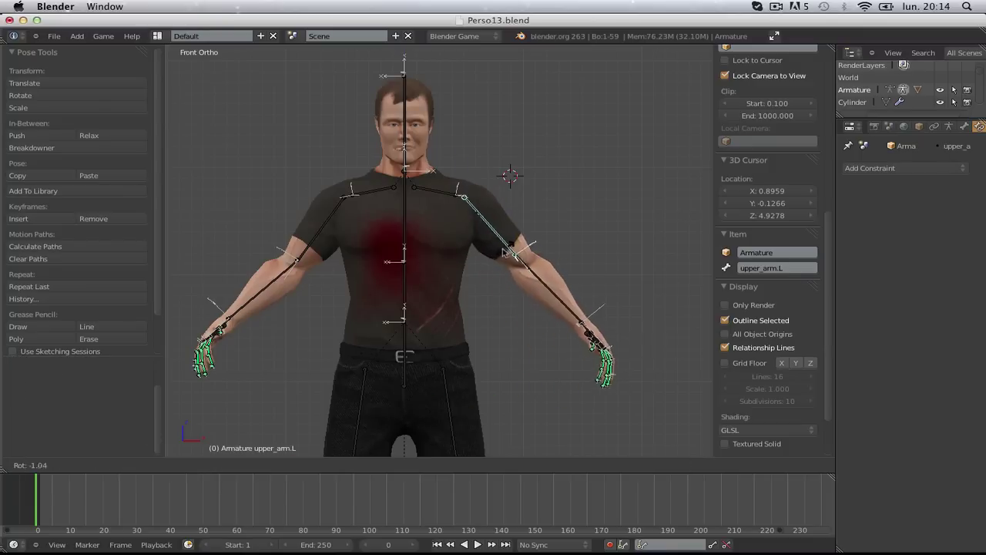
pyautogui.click(497, 258)
pyautogui.rightClick(337, 224)
pyautogui.press('r')
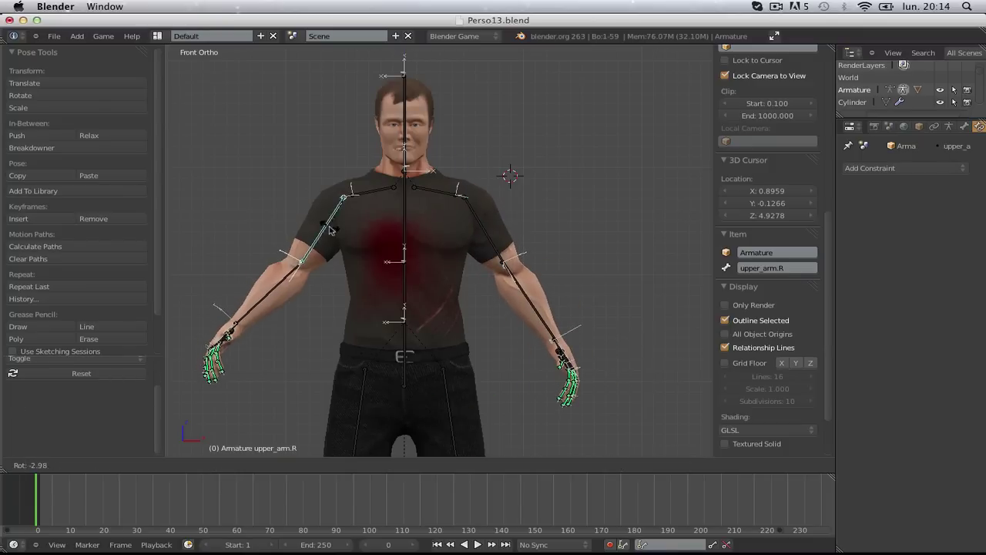
pyautogui.click(331, 292)
# - Hide all the armature's bones to examine the posed body from the side and front, and reveal them again
pyautogui.moveTo(331, 292); pyautogui.dragTo(486, 285, button='middle')
pyautogui.press('a')
pyautogui.press('h')
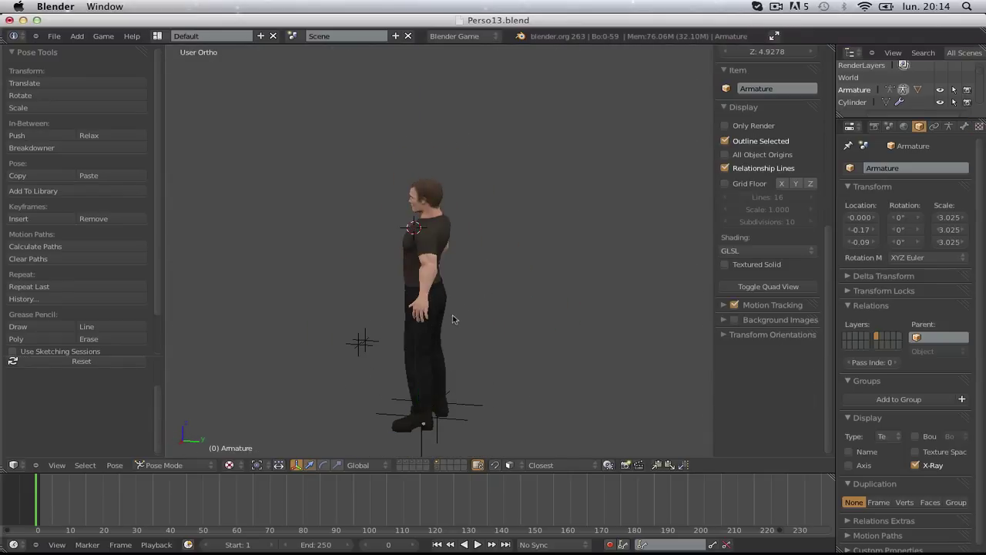
pyautogui.moveTo(451, 319); pyautogui.dragTo(520, 293, button='middle')
pyautogui.hotkey('alt', 'h')
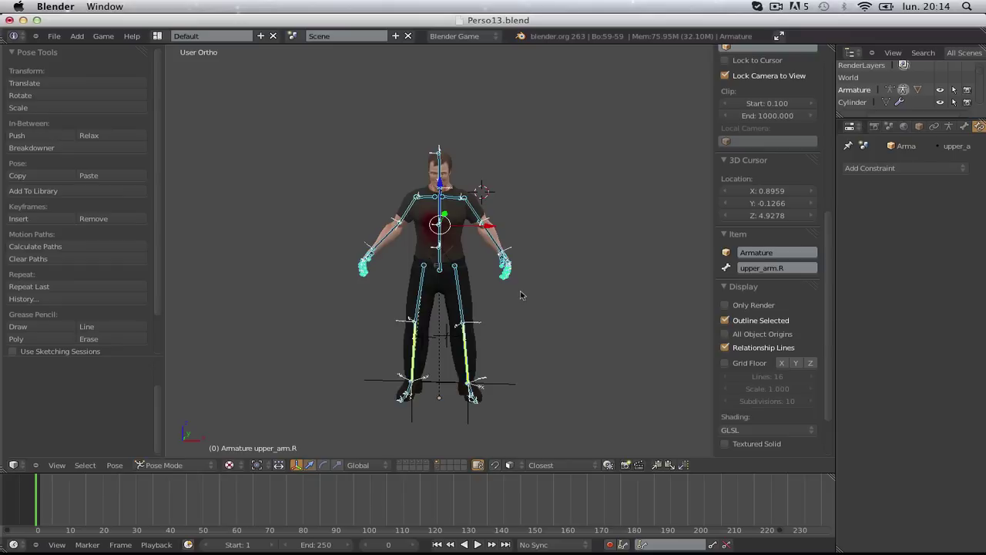
# - Clear the rotation of all the armature's bones and return the armature to Object Mode
pyautogui.press('KP_1')
pyautogui.scroll(3, 511, 319)
pyautogui.scroll(-2, 534, 313)
pyautogui.press('a')
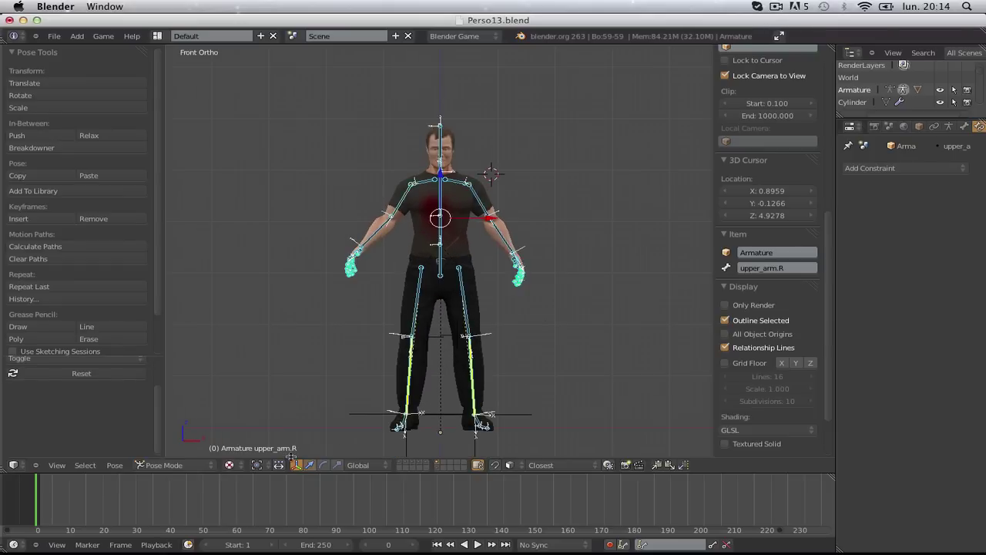
pyautogui.hotkey('alt', 'r')
pyautogui.scroll(-2, 476, 385)
pyautogui.scroll(3, 476, 385)
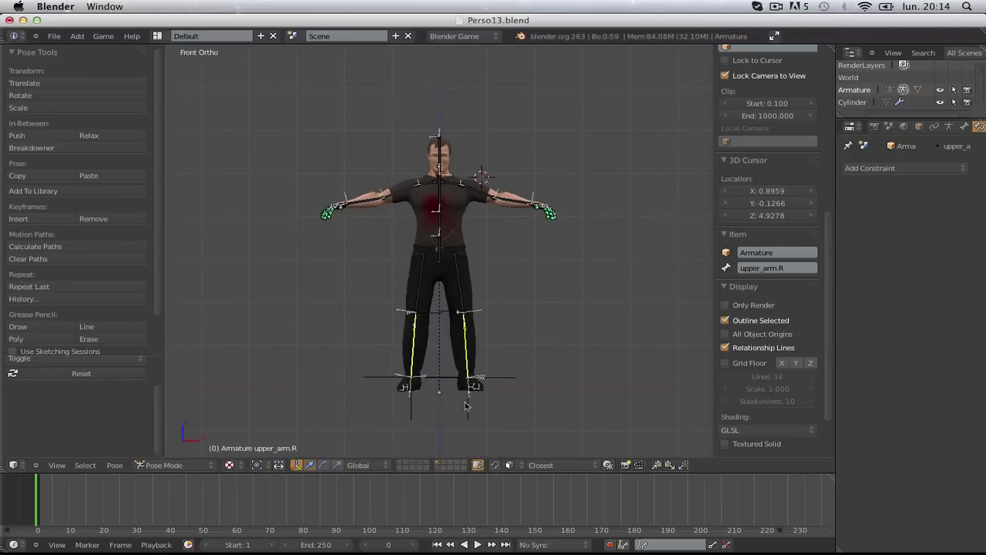
pyautogui.click(185, 452)
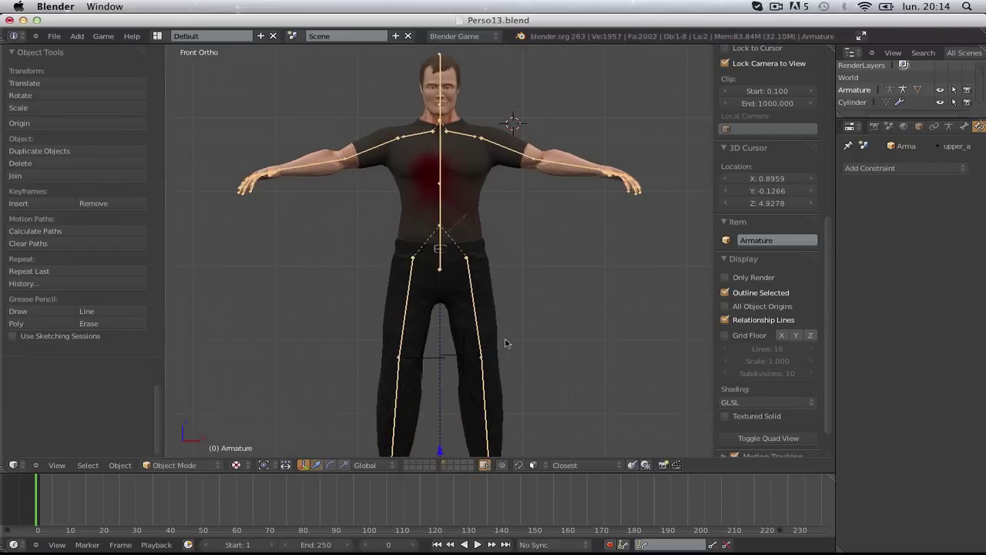
# - Deselect the armature and try moving the IK.L target at the character's left foot
pyautogui.press('a')
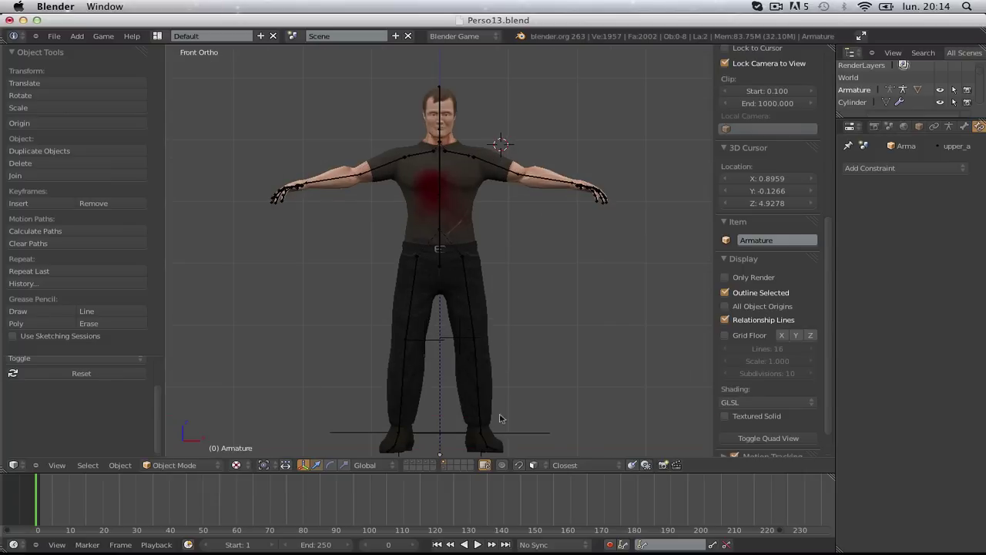
pyautogui.rightClick(481, 433)
pyautogui.press('g')
pyautogui.press('Escape')
# - Save the scene over the existing Perso13.blend file and restore the front view
pyautogui.scroll(-3, 462, 393)
pyautogui.moveTo(477, 385); pyautogui.dragTo(510, 370, button='middle')
pyautogui.hotkey('ctrl', 's')
pyautogui.click(609, 327)
pyautogui.press('KP_1')
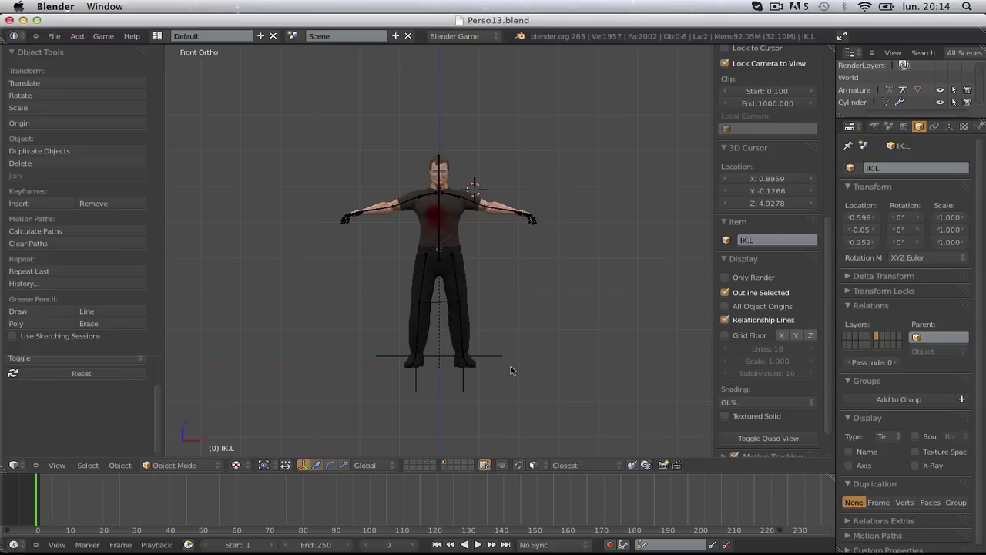